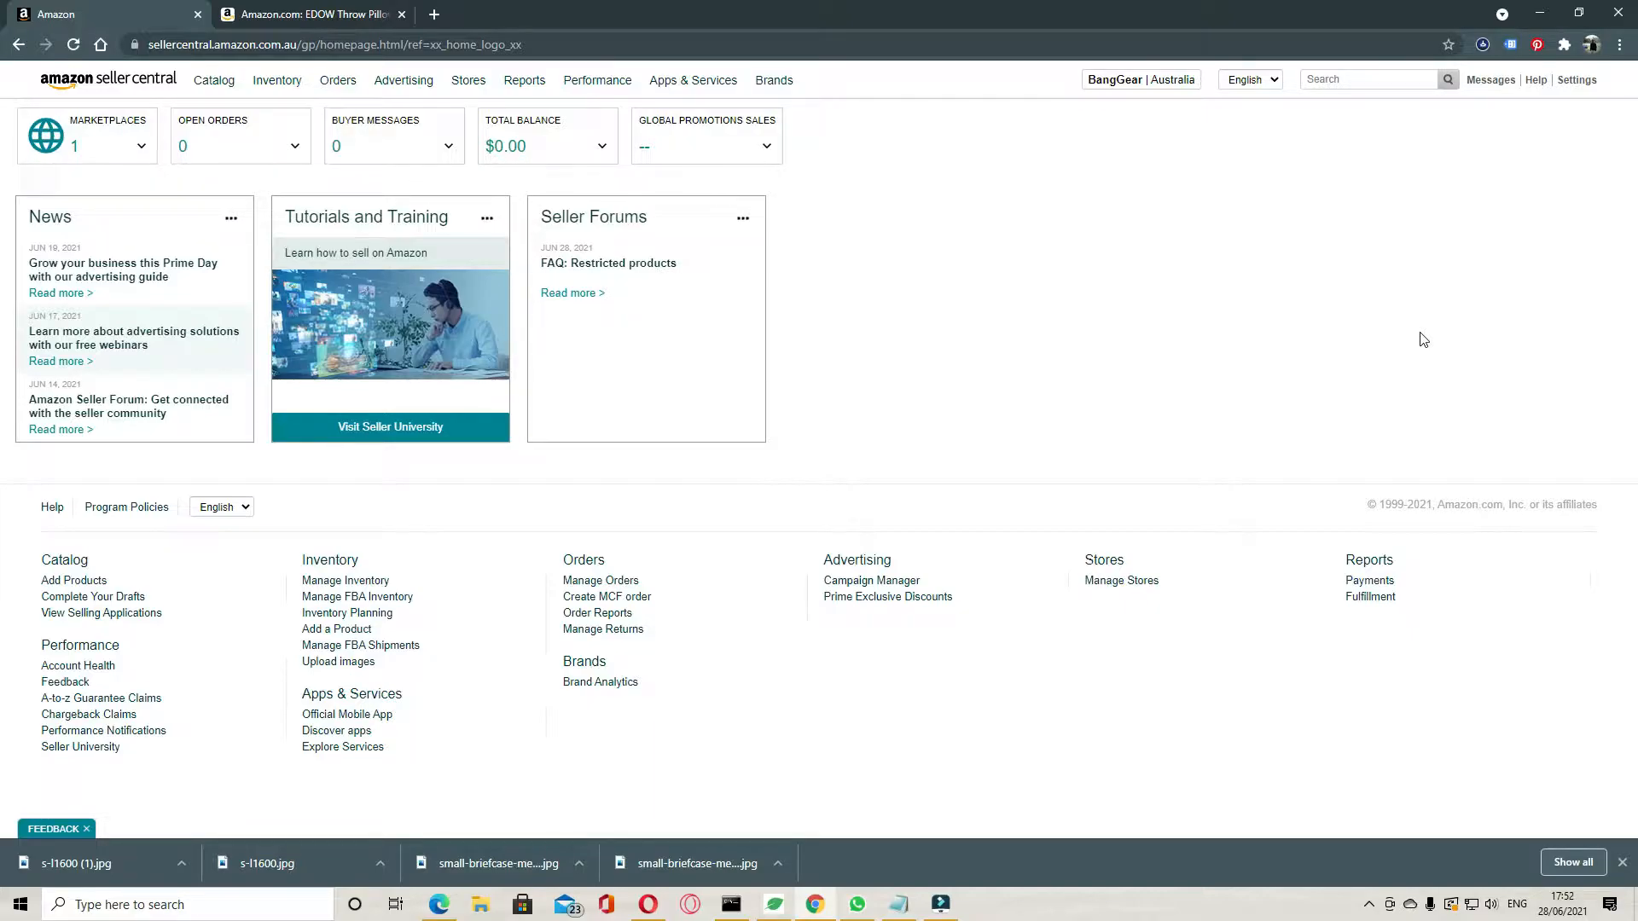
# Start adding a new inventory product that is not sold on Amazon.
pyautogui.moveTo(280, 85)
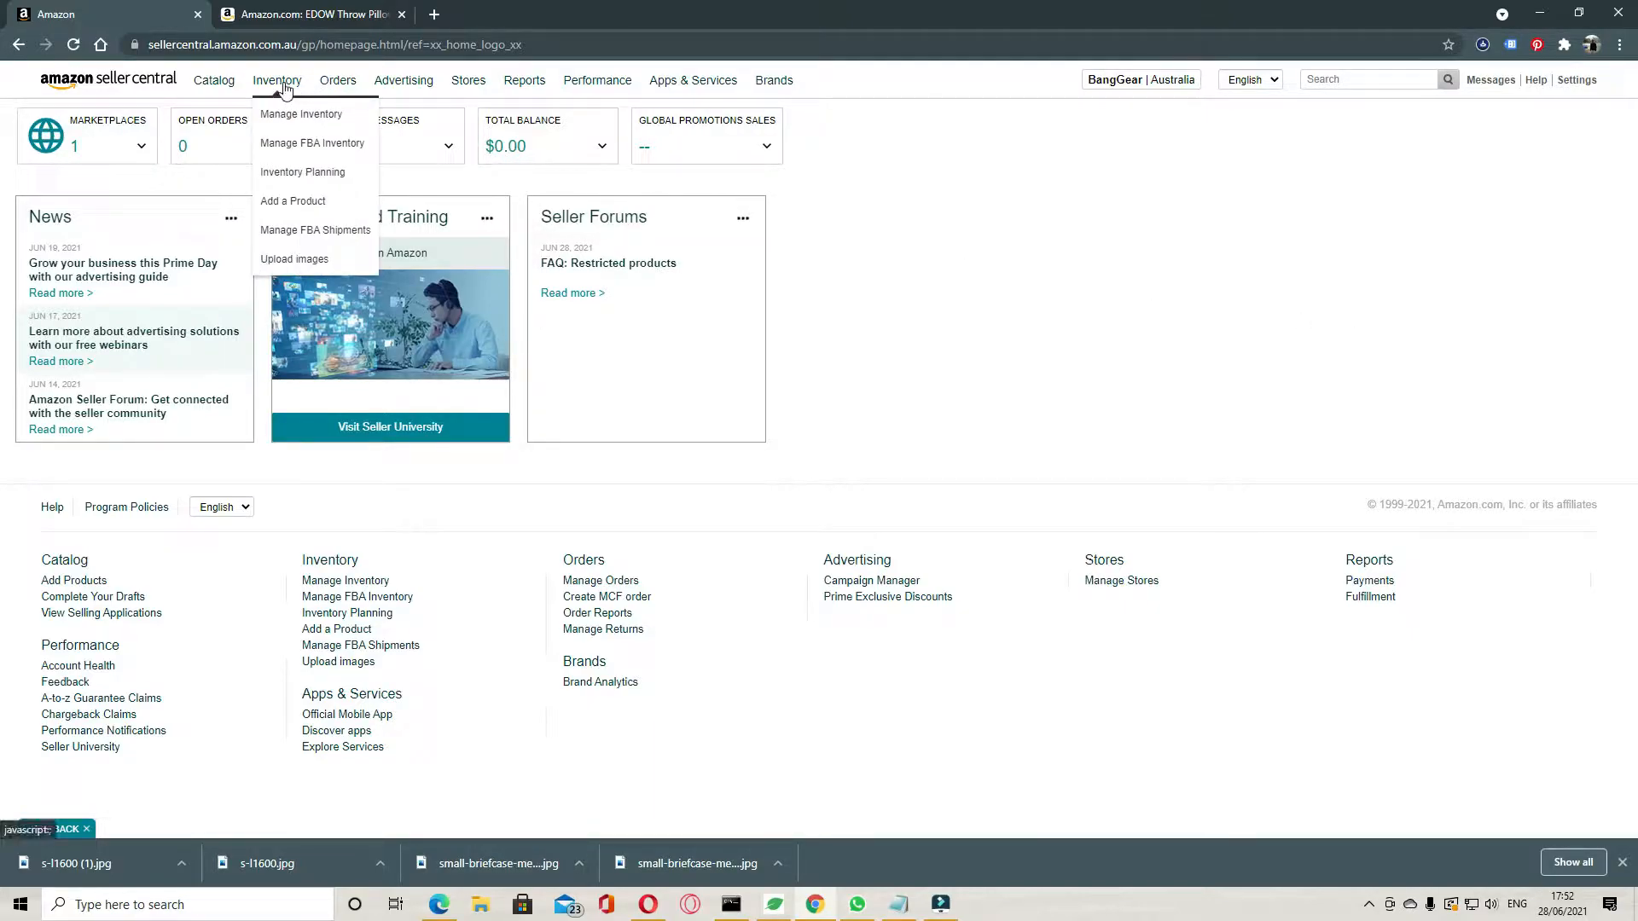
pyautogui.click(309, 205)
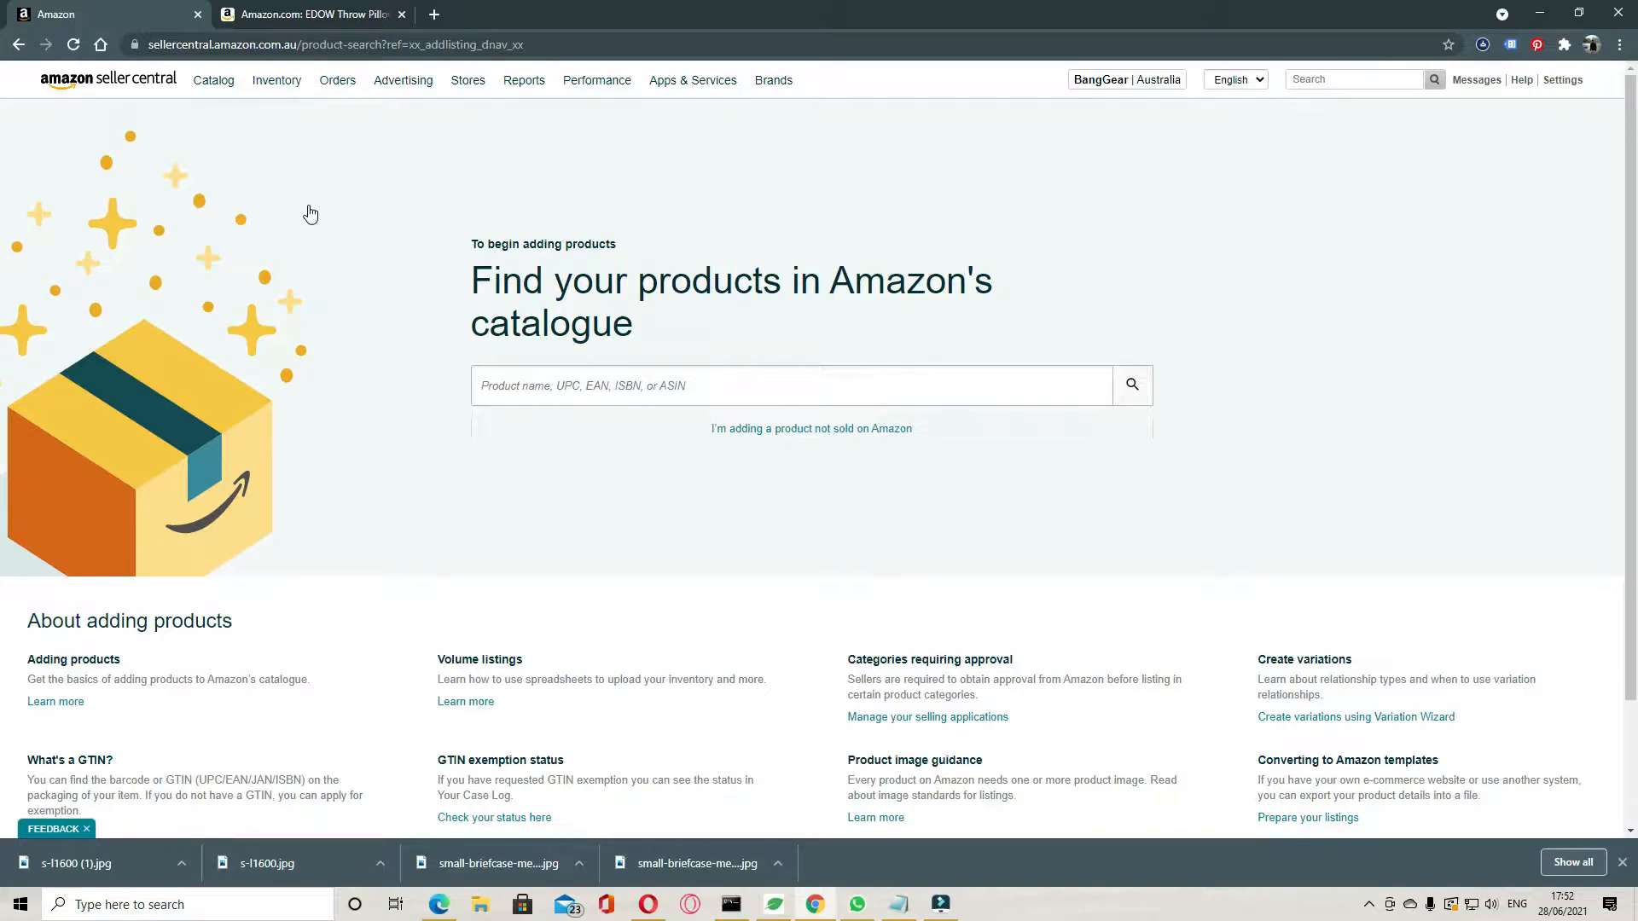
pyautogui.click(797, 430)
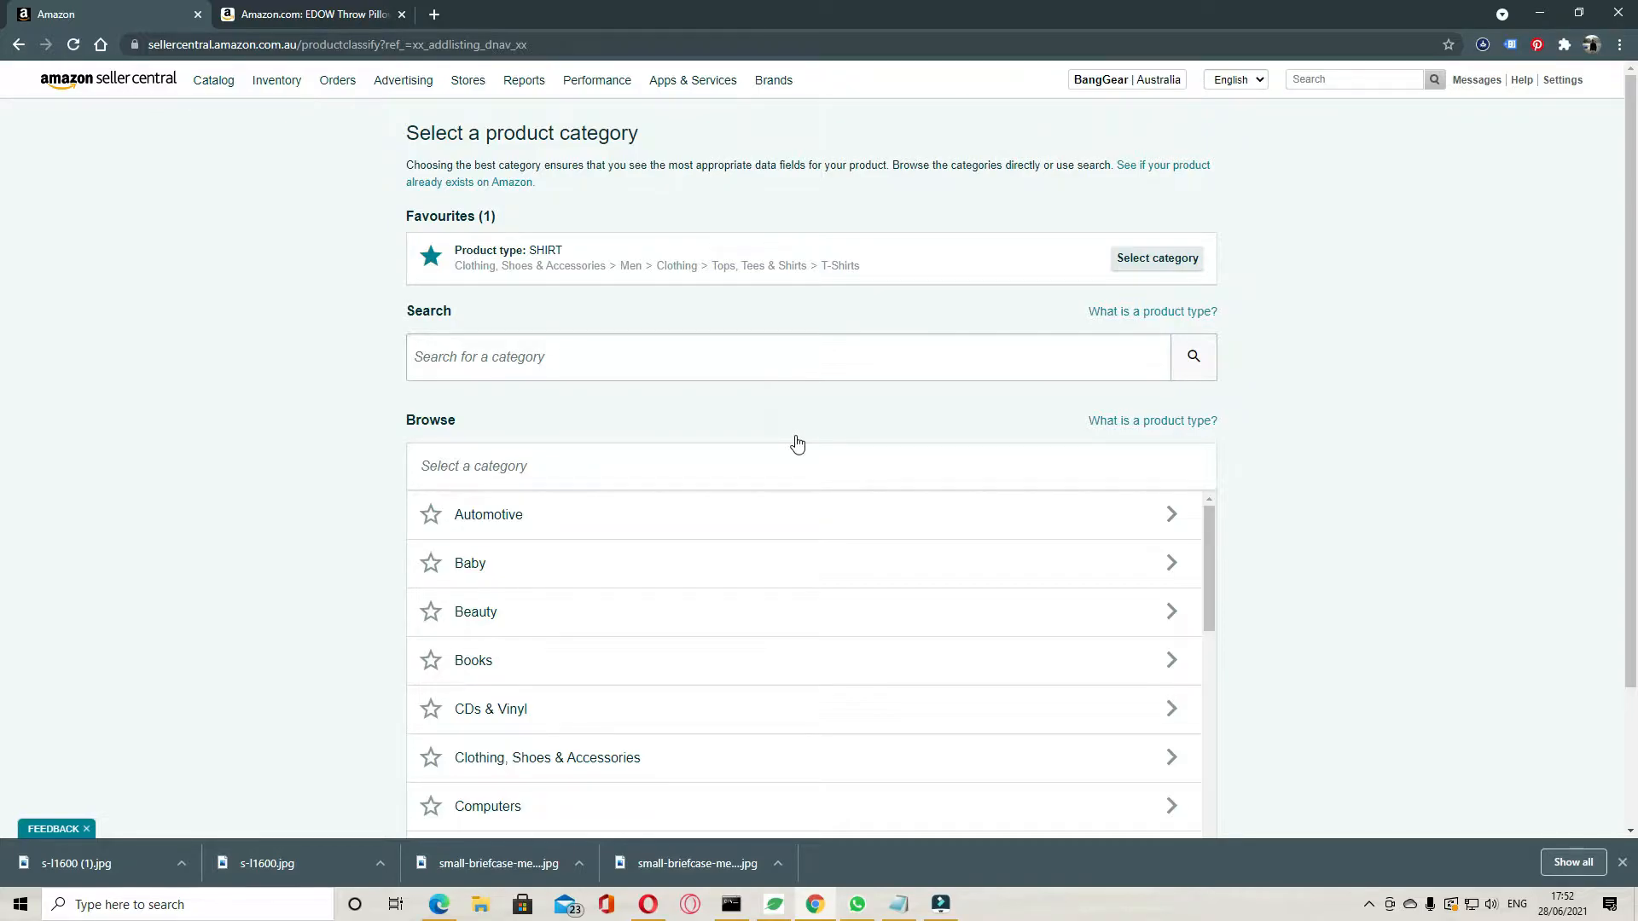
# Search the product categories for "Shoulder".
pyautogui.scroll(-1, 794, 567)
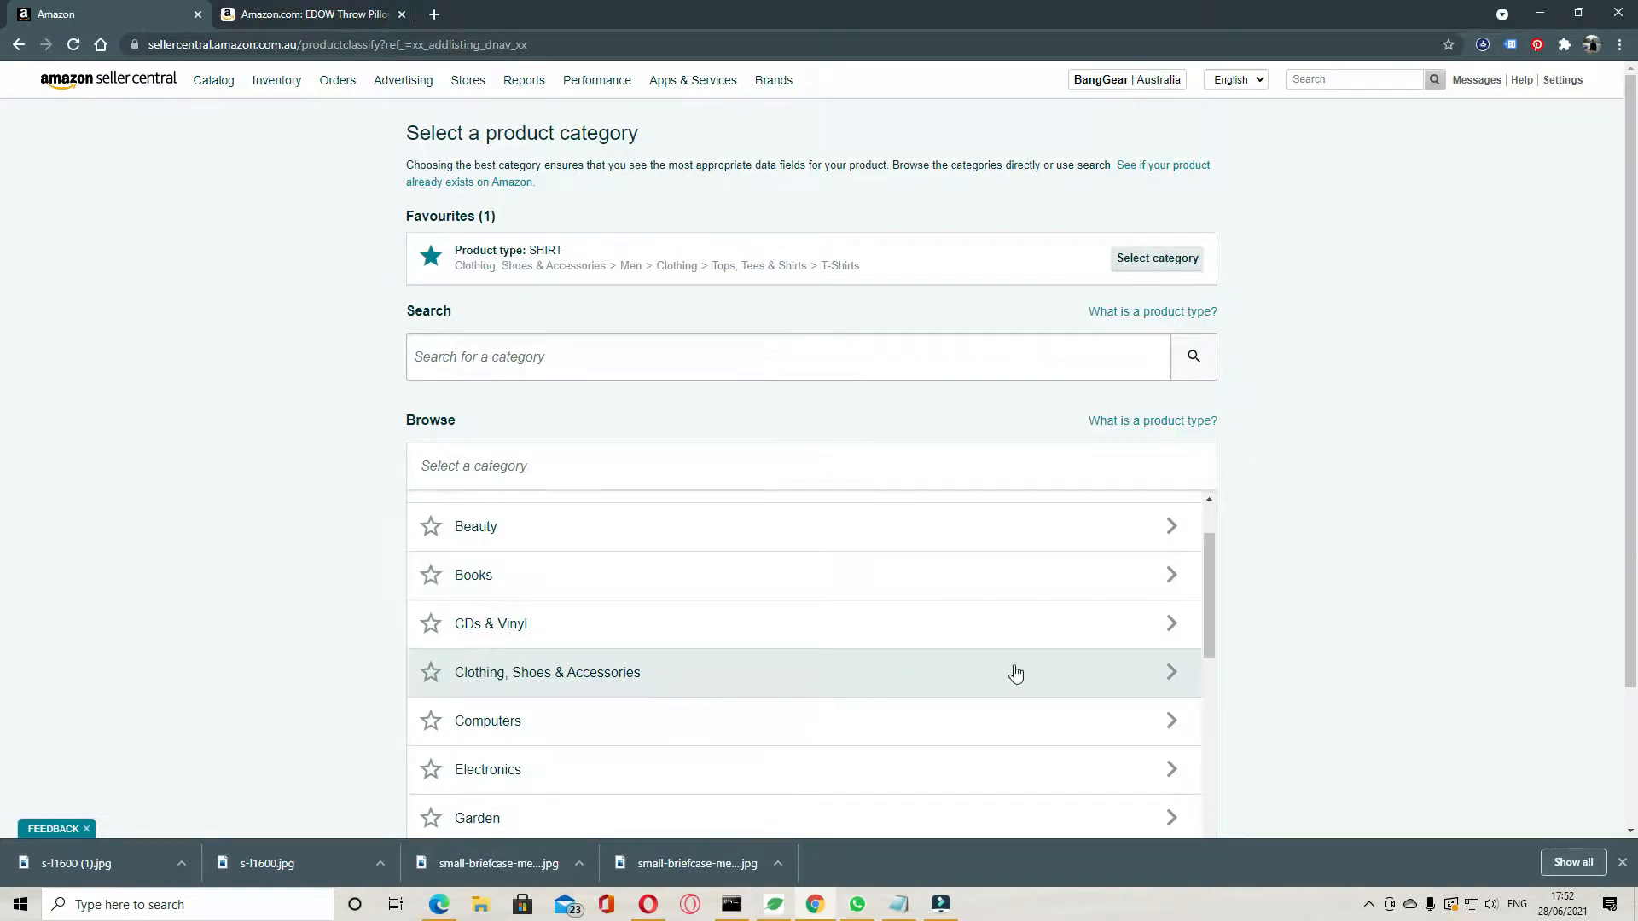
pyautogui.click(598, 356)
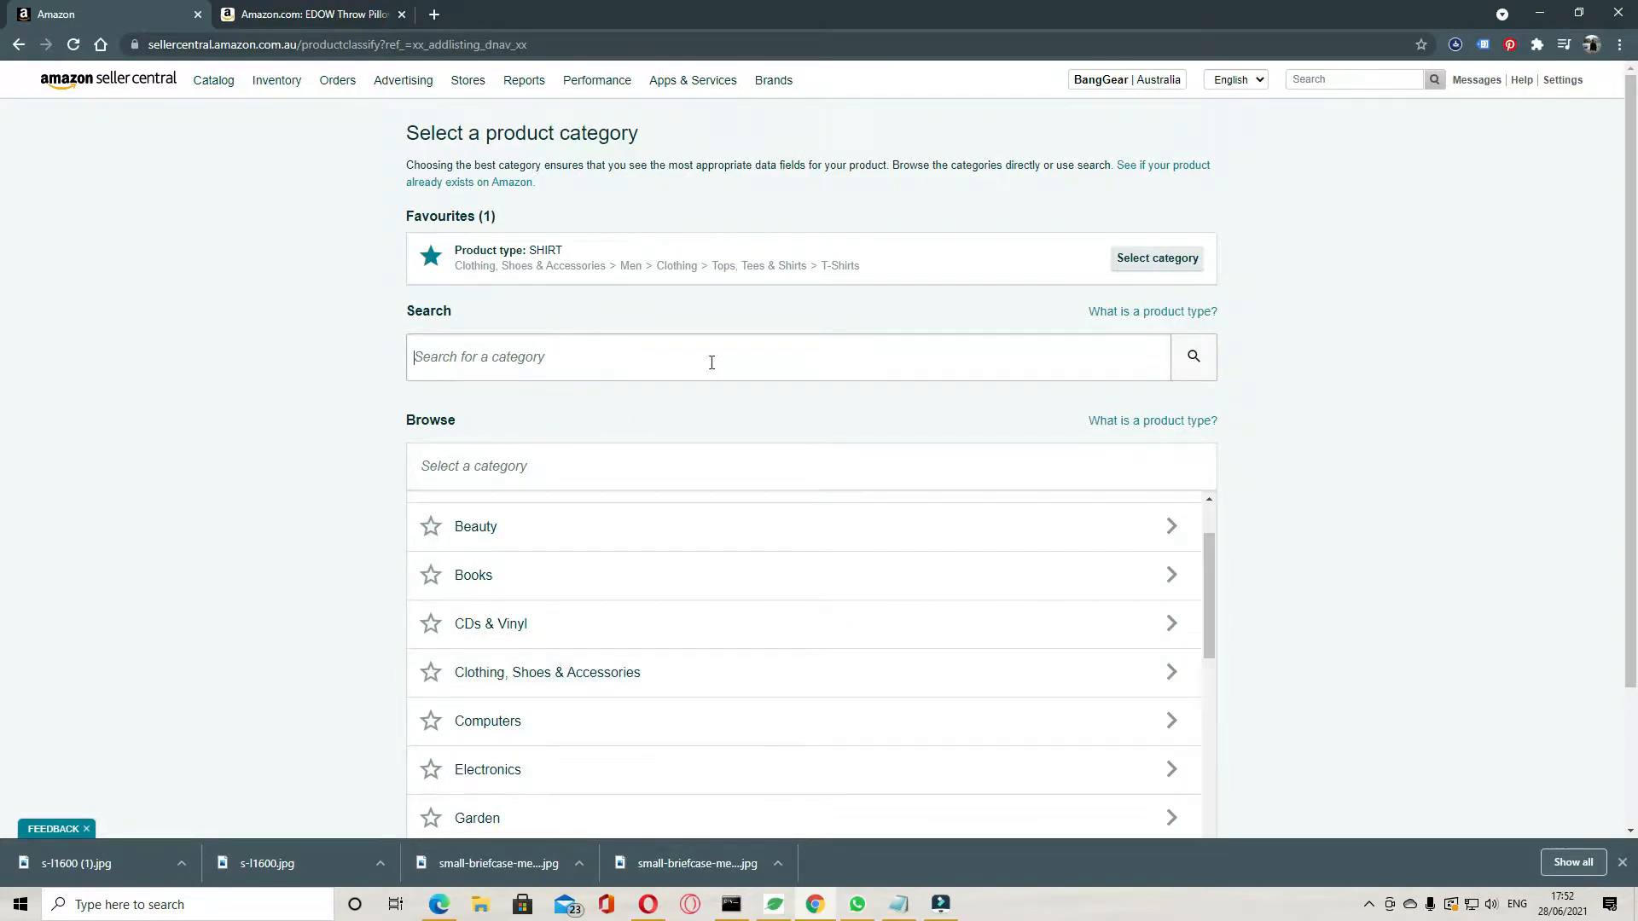
pyautogui.write('Shoulder')
# Select the product category Clothing, Shoes & Accessories > Men > Handbags & Shoulder Bags > Shoulder Bags.
pyautogui.scroll(-8, 1220, 494)
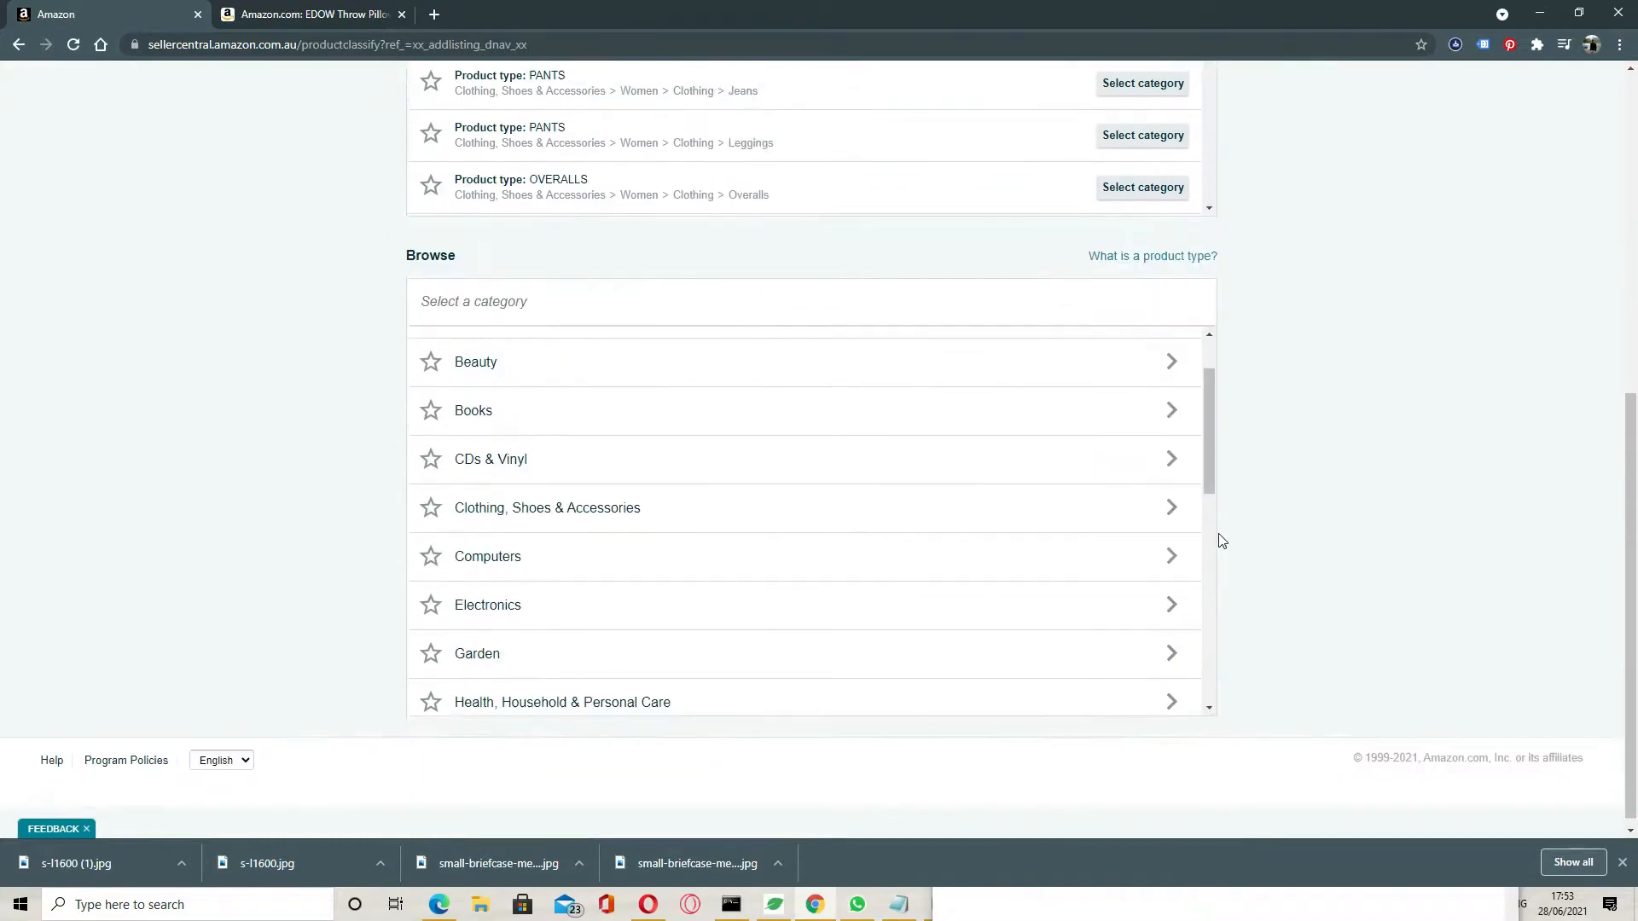
pyautogui.click(954, 495)
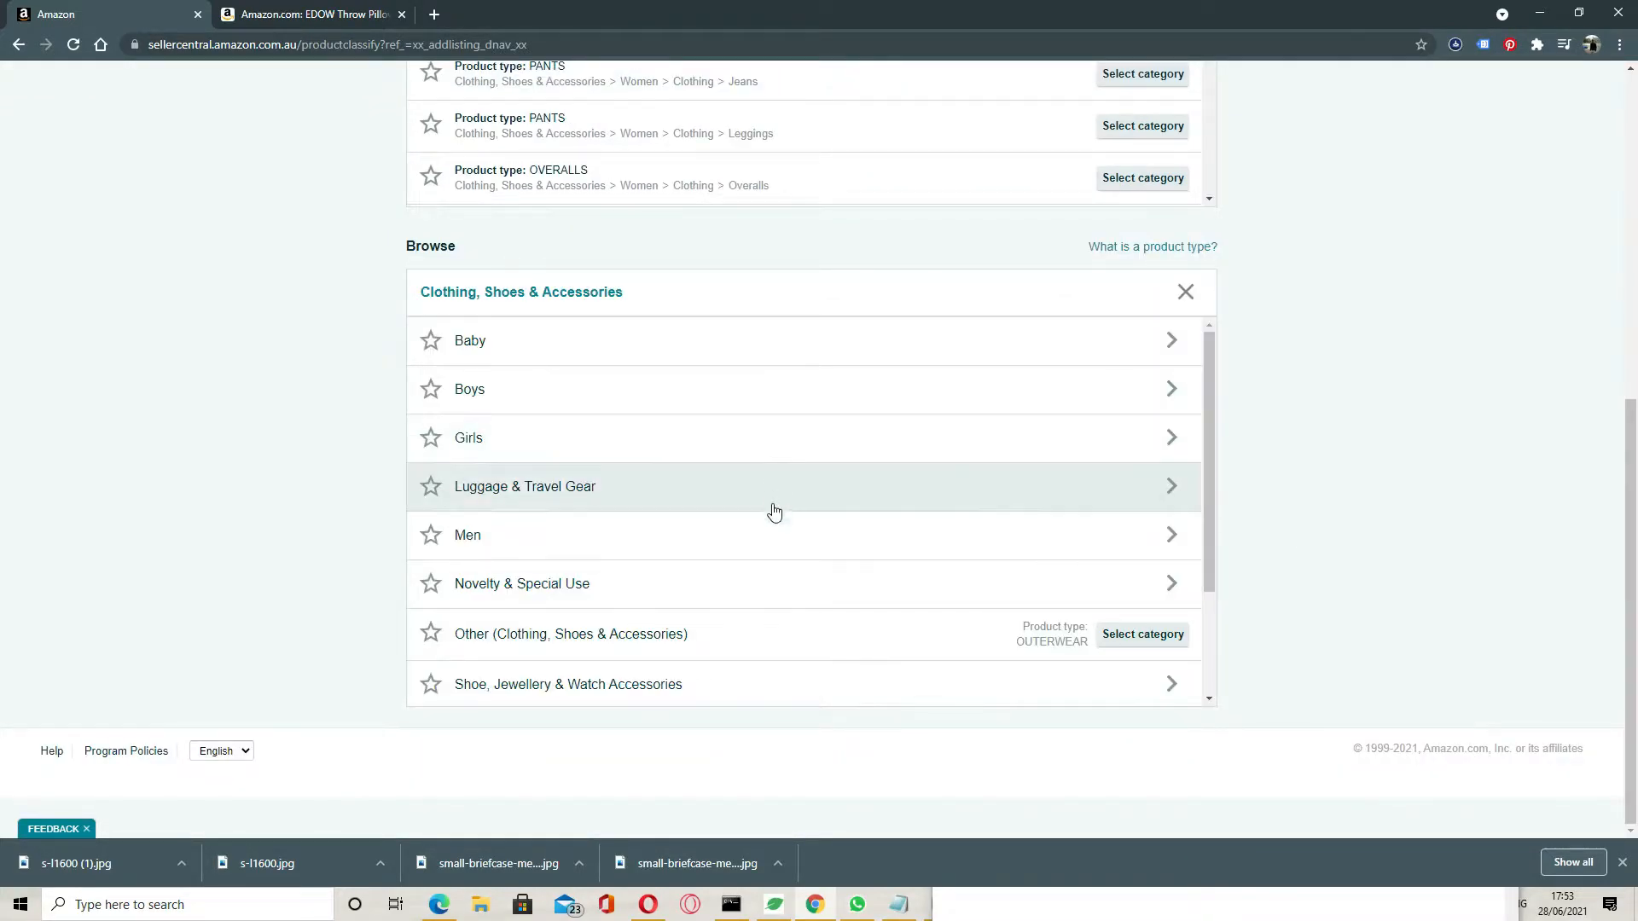
pyautogui.click(774, 530)
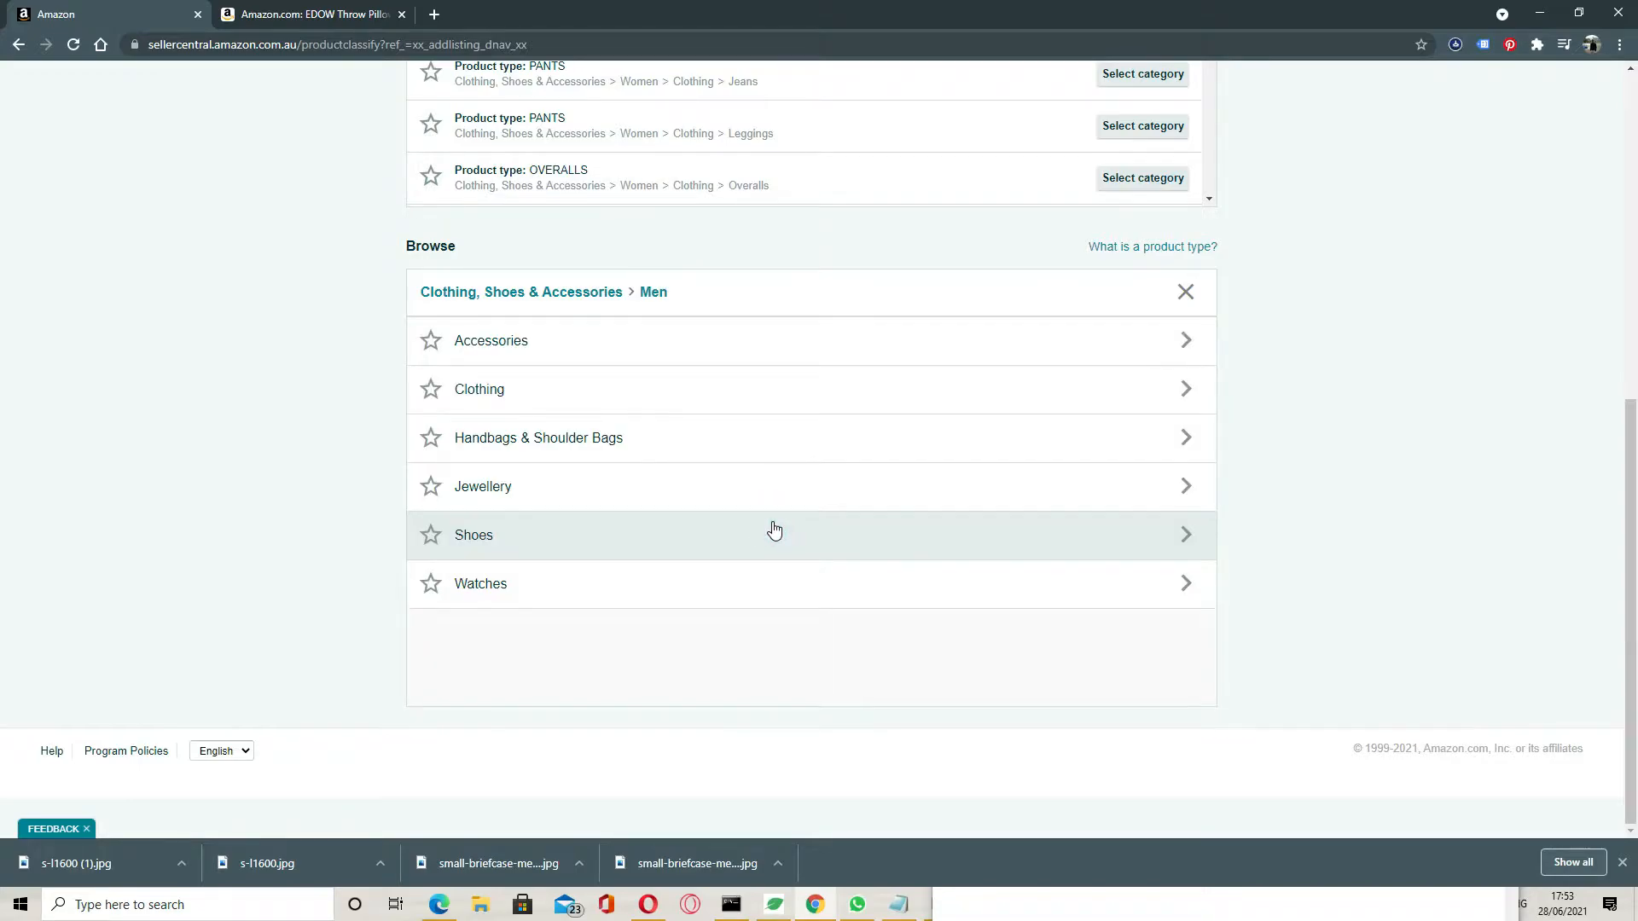
pyautogui.click(806, 448)
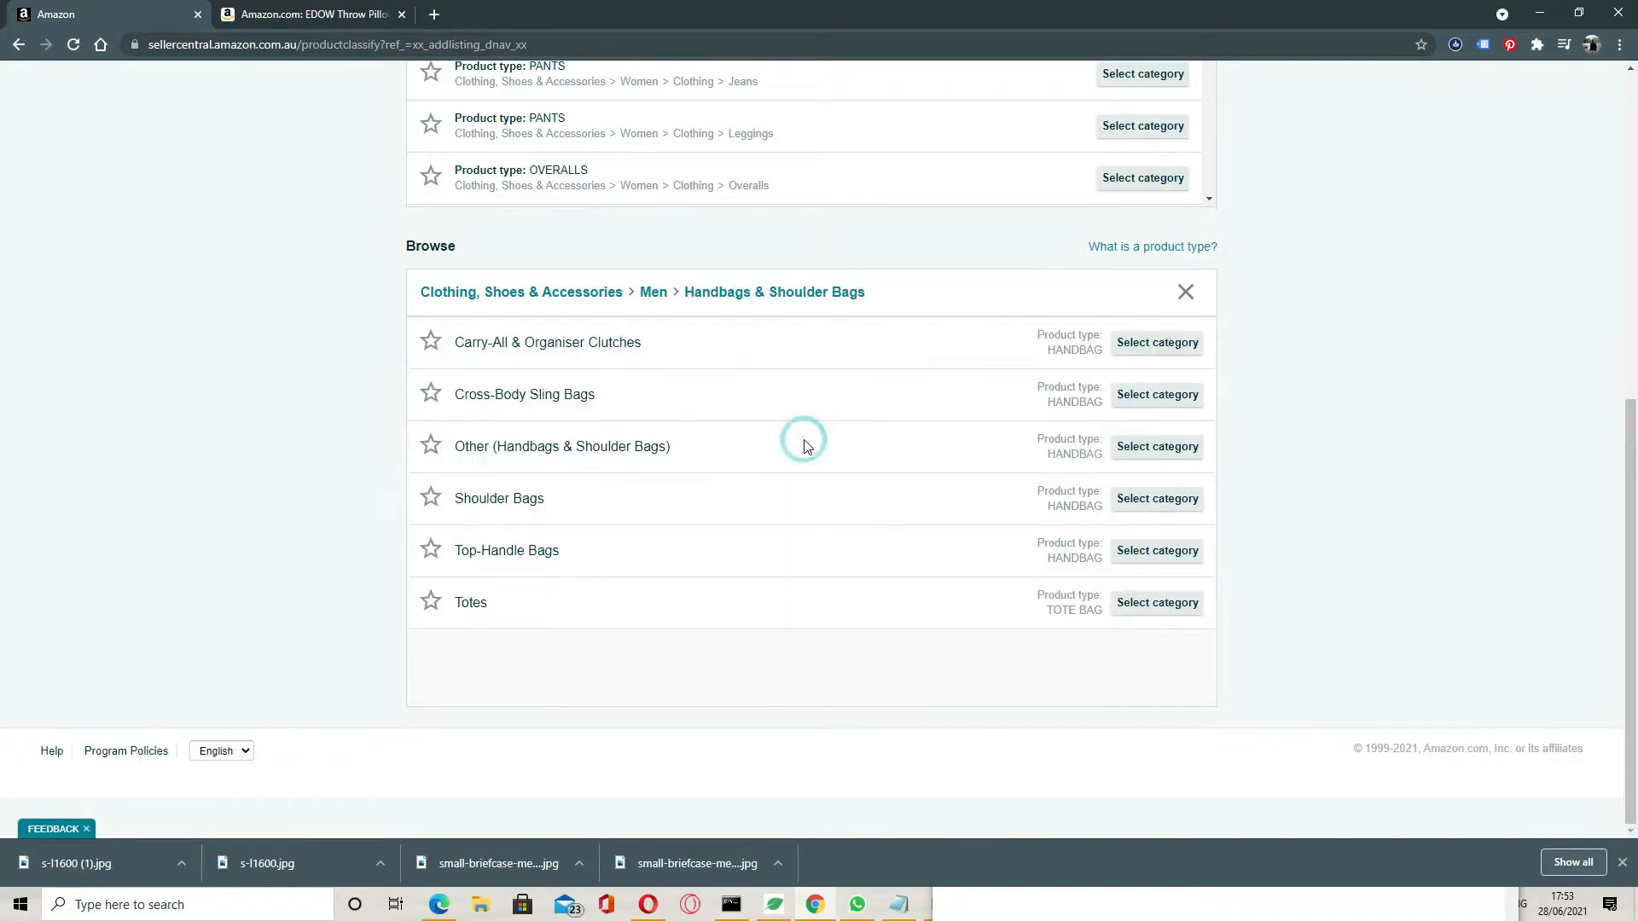
pyautogui.click(1168, 509)
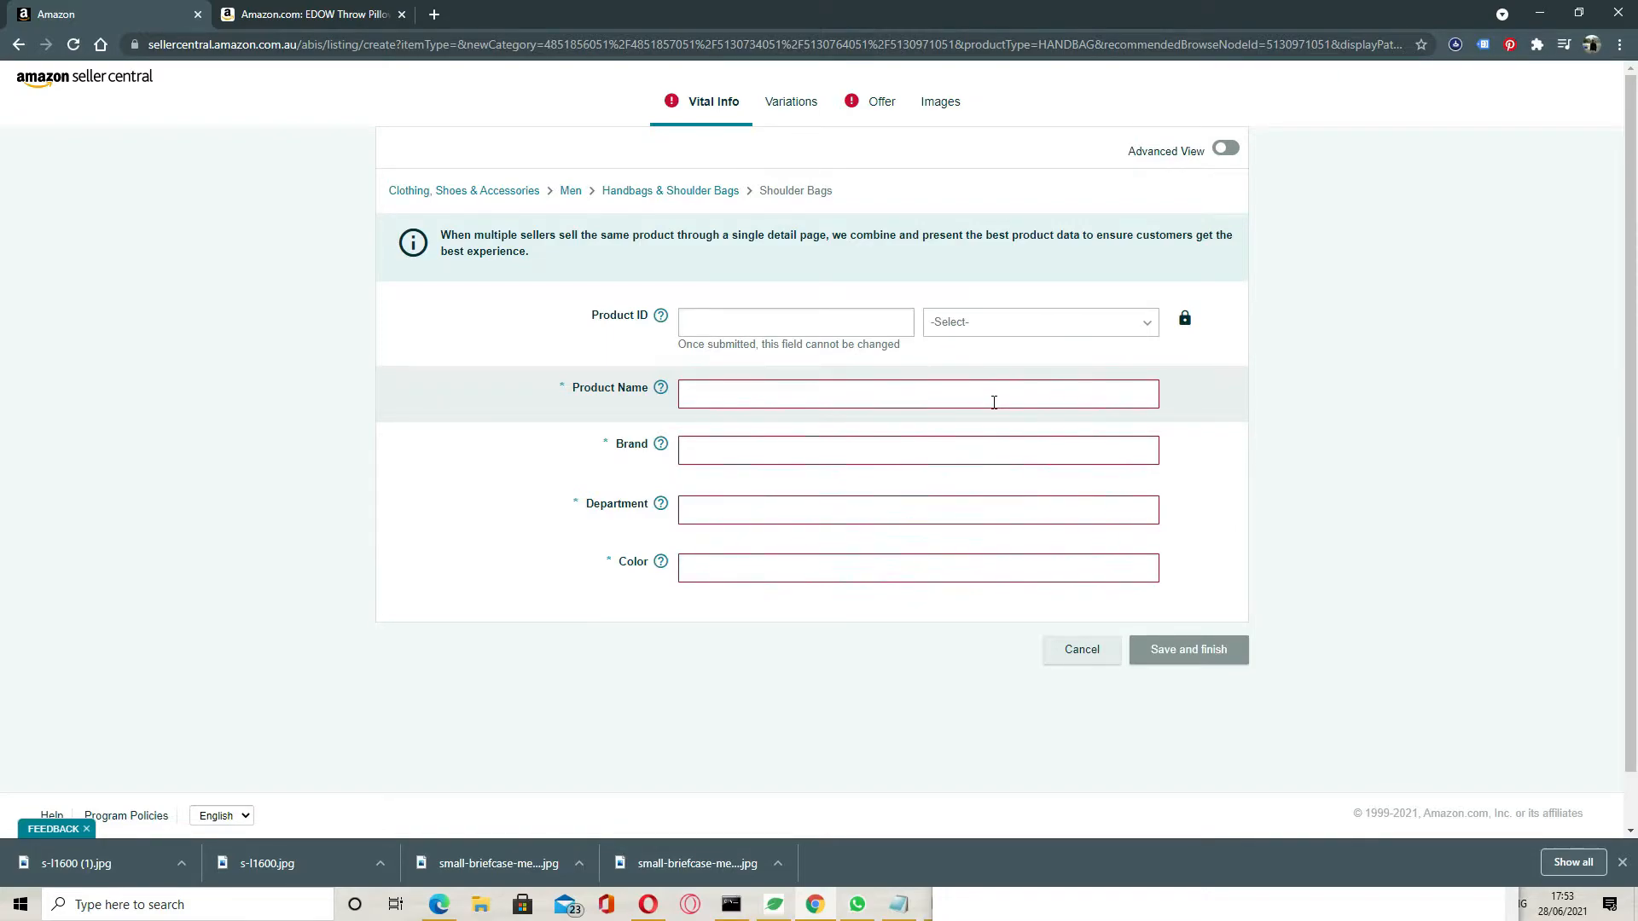
# Enter "Leather Men shoulder Bag" as the product name.
pyautogui.click(738, 400)
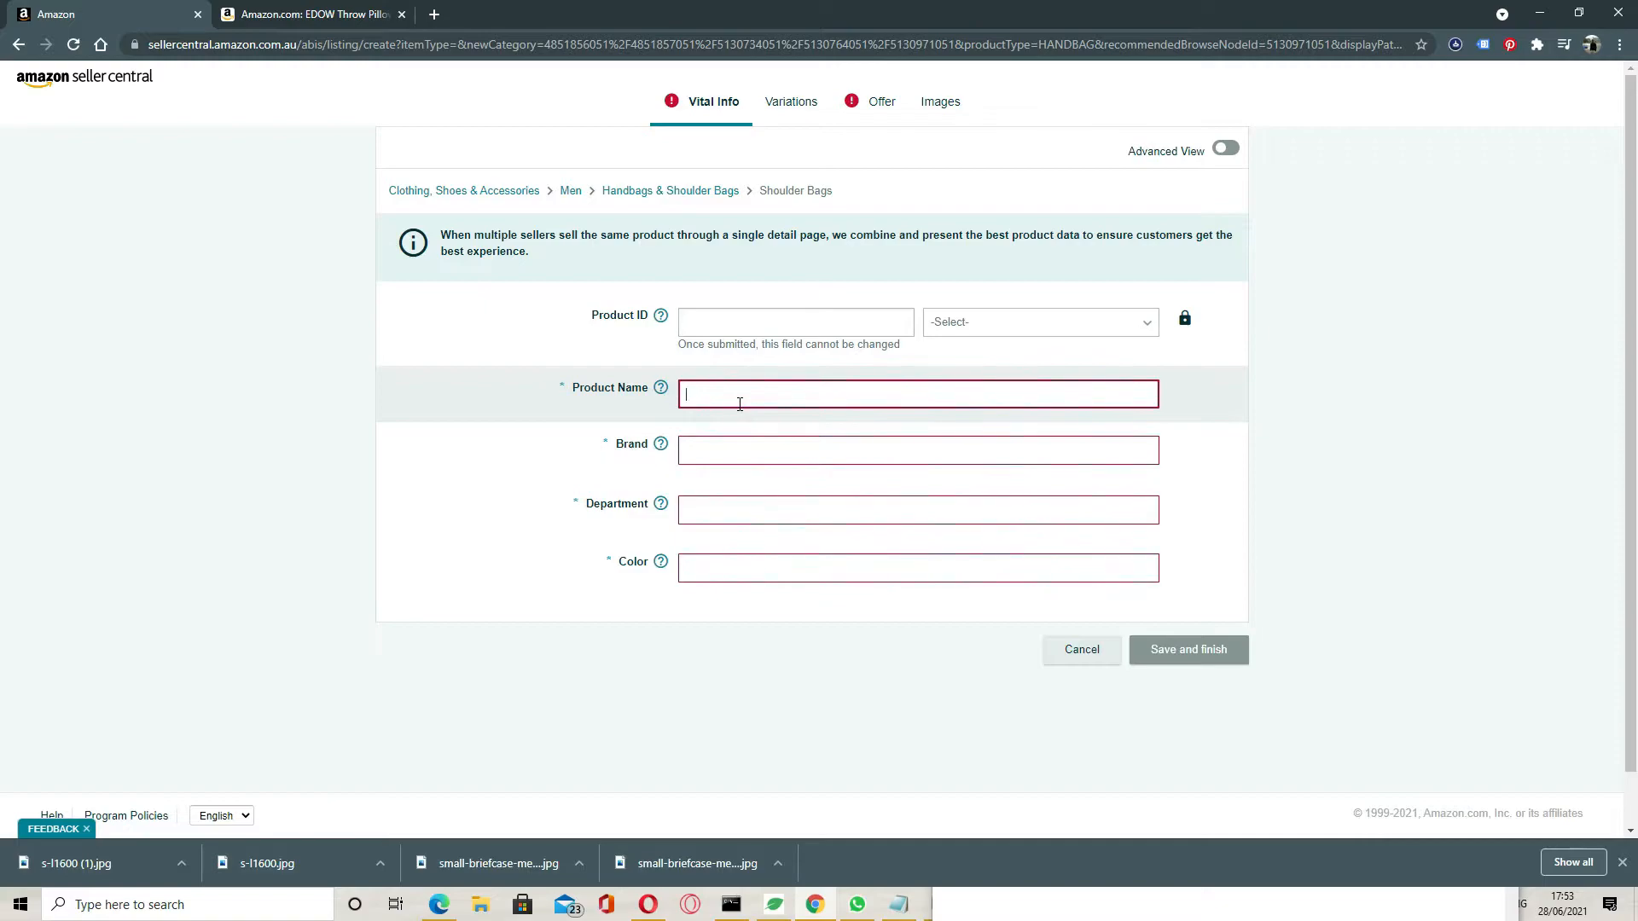
pyautogui.write('Leat')
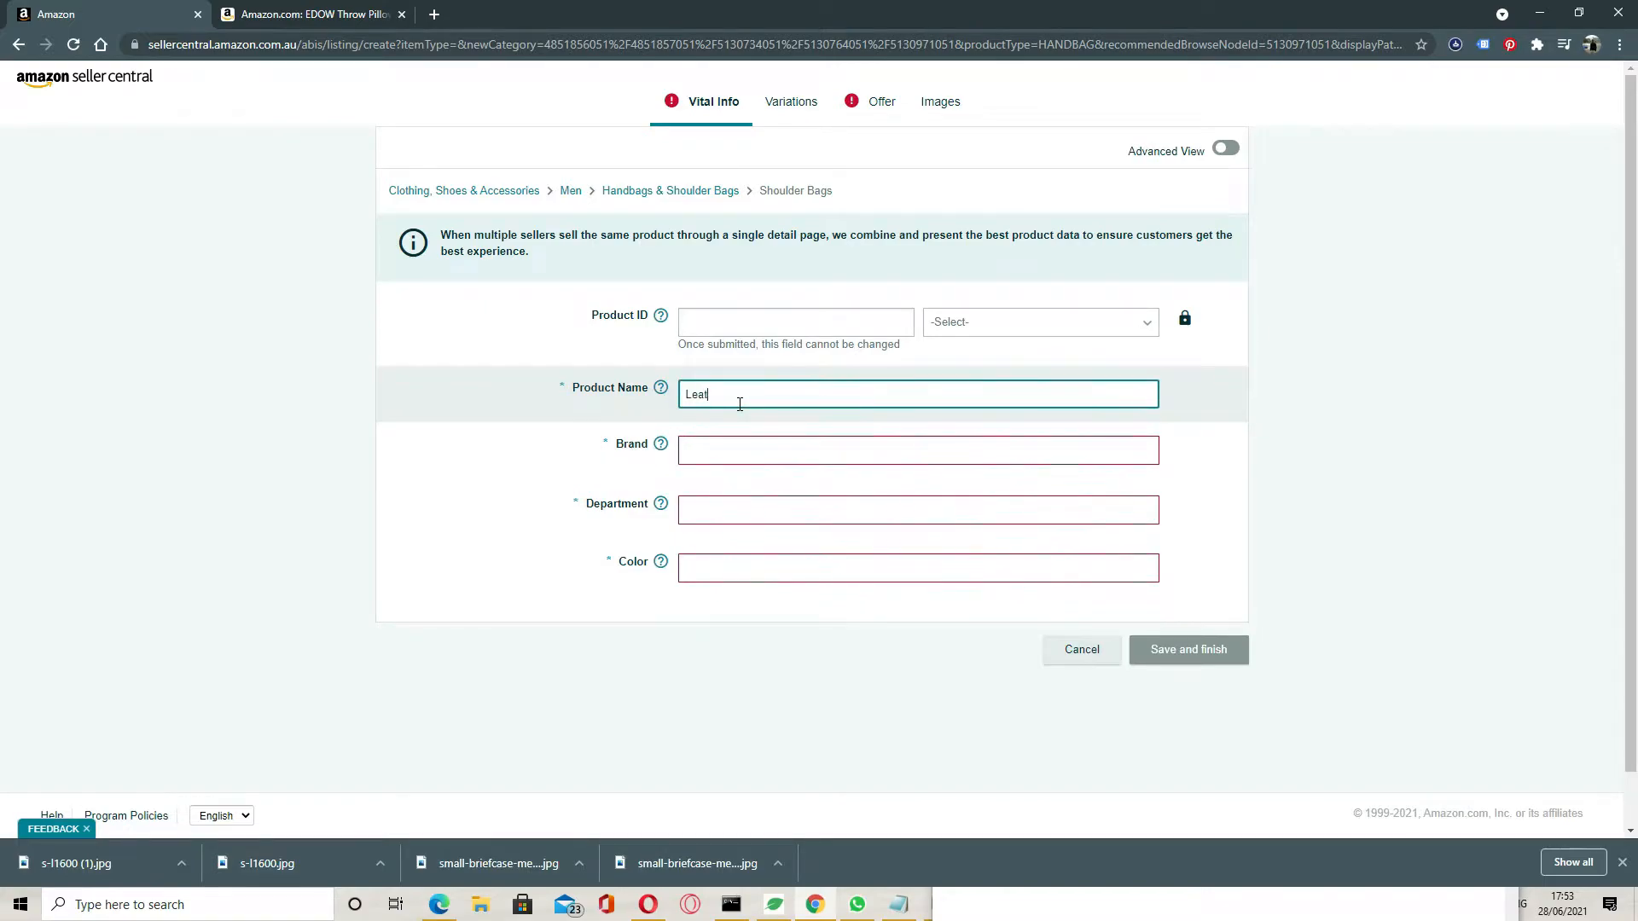
pyautogui.write('her Ms')
pyautogui.write('en shoulder')
pyautogui.write(' BAg')
pyautogui.press('BackSpace')
pyautogui.press('BackSpace')
pyautogui.press('BackSpace')
pyautogui.write('ag')
# Set the brand to "Kilts Boutique" and the department to mens.
pyautogui.click(749, 443)
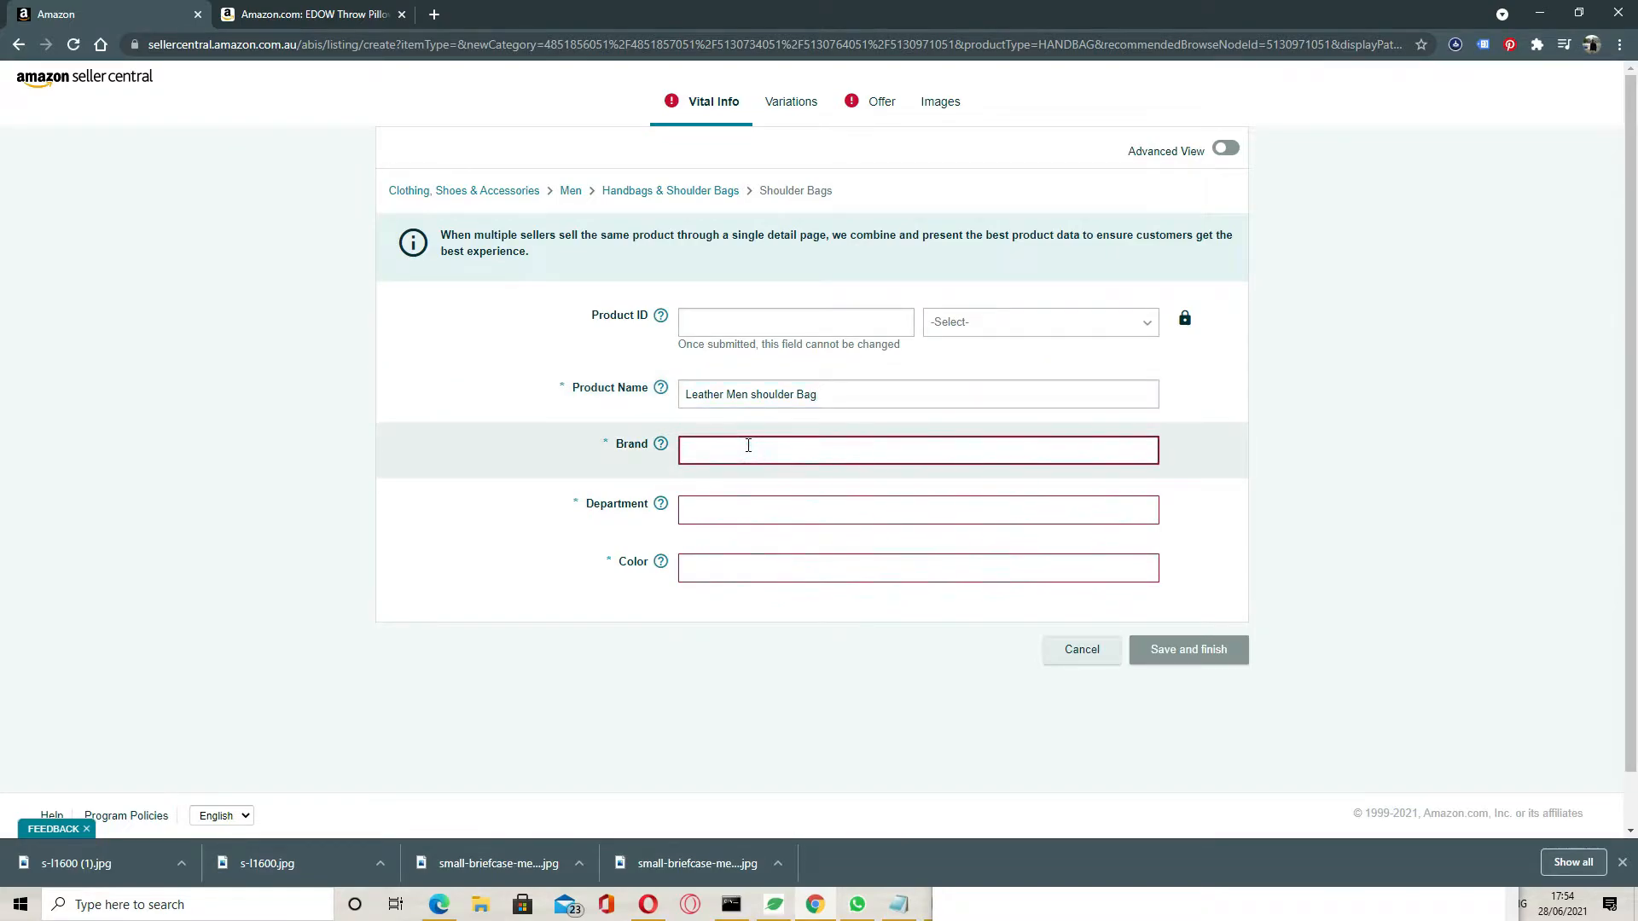
pyautogui.write('Kilts Boutique')
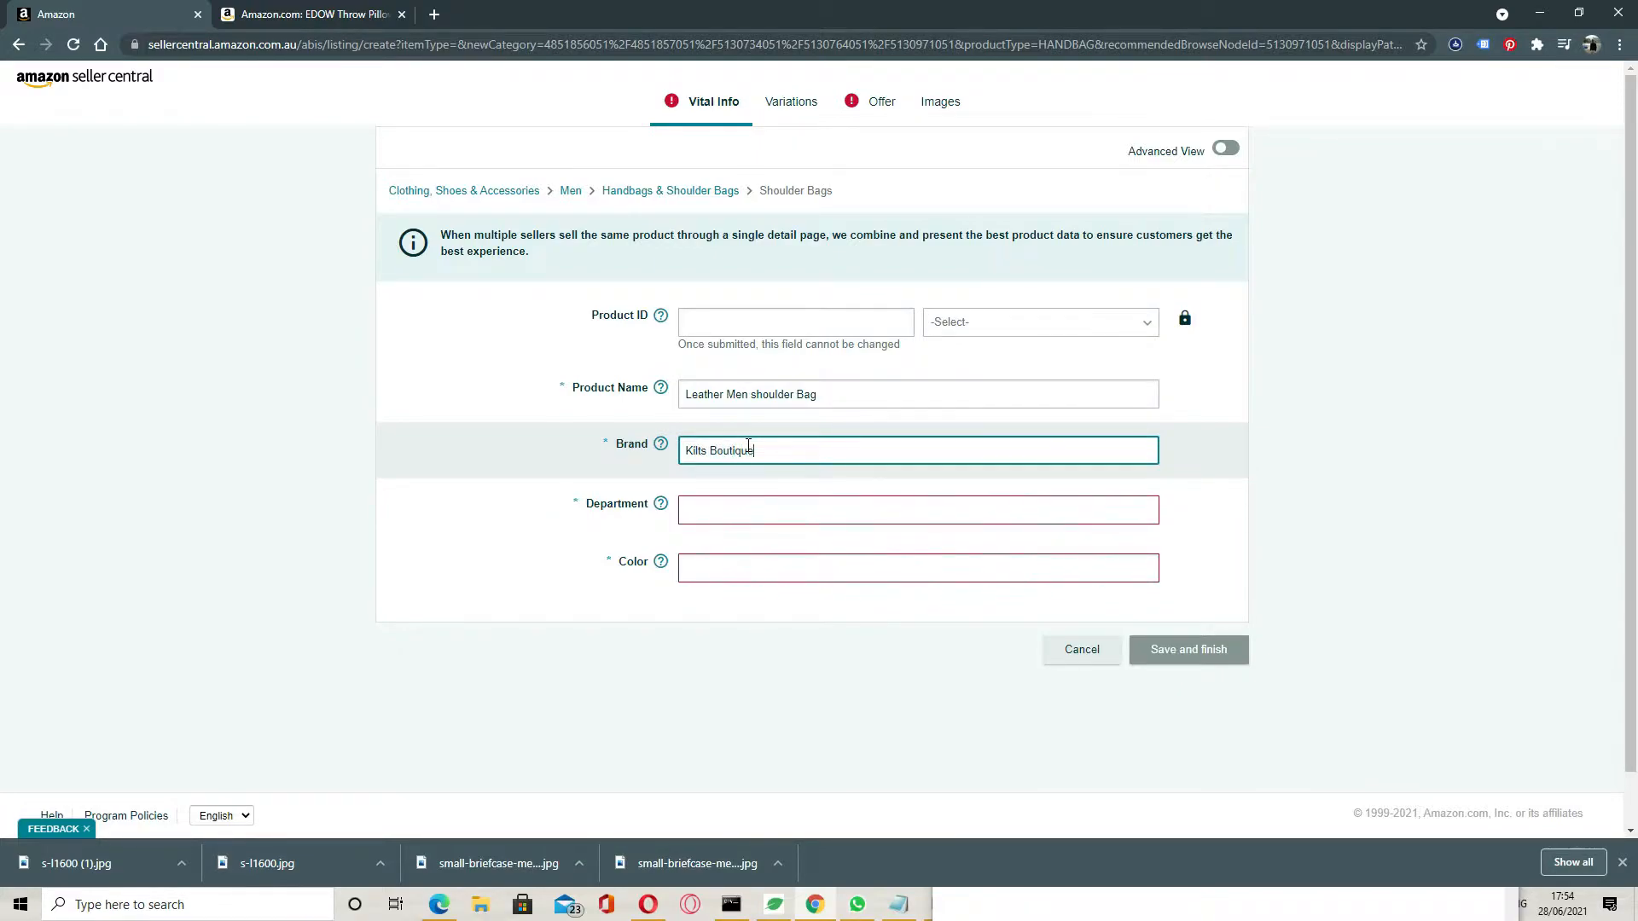
pyautogui.click(754, 510)
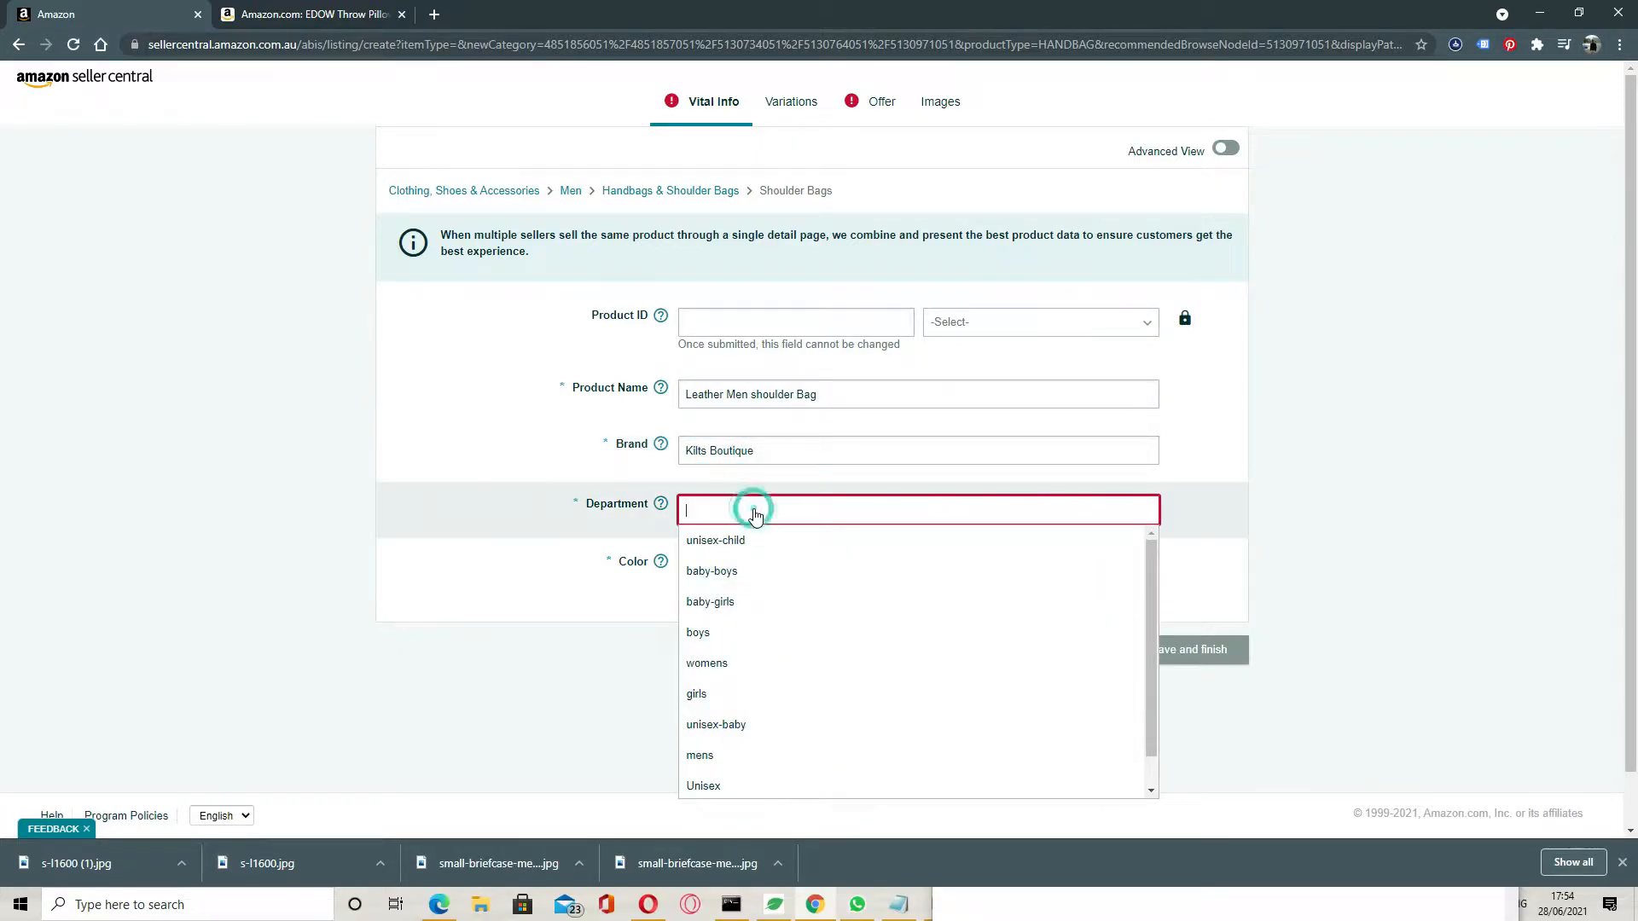
pyautogui.click(742, 754)
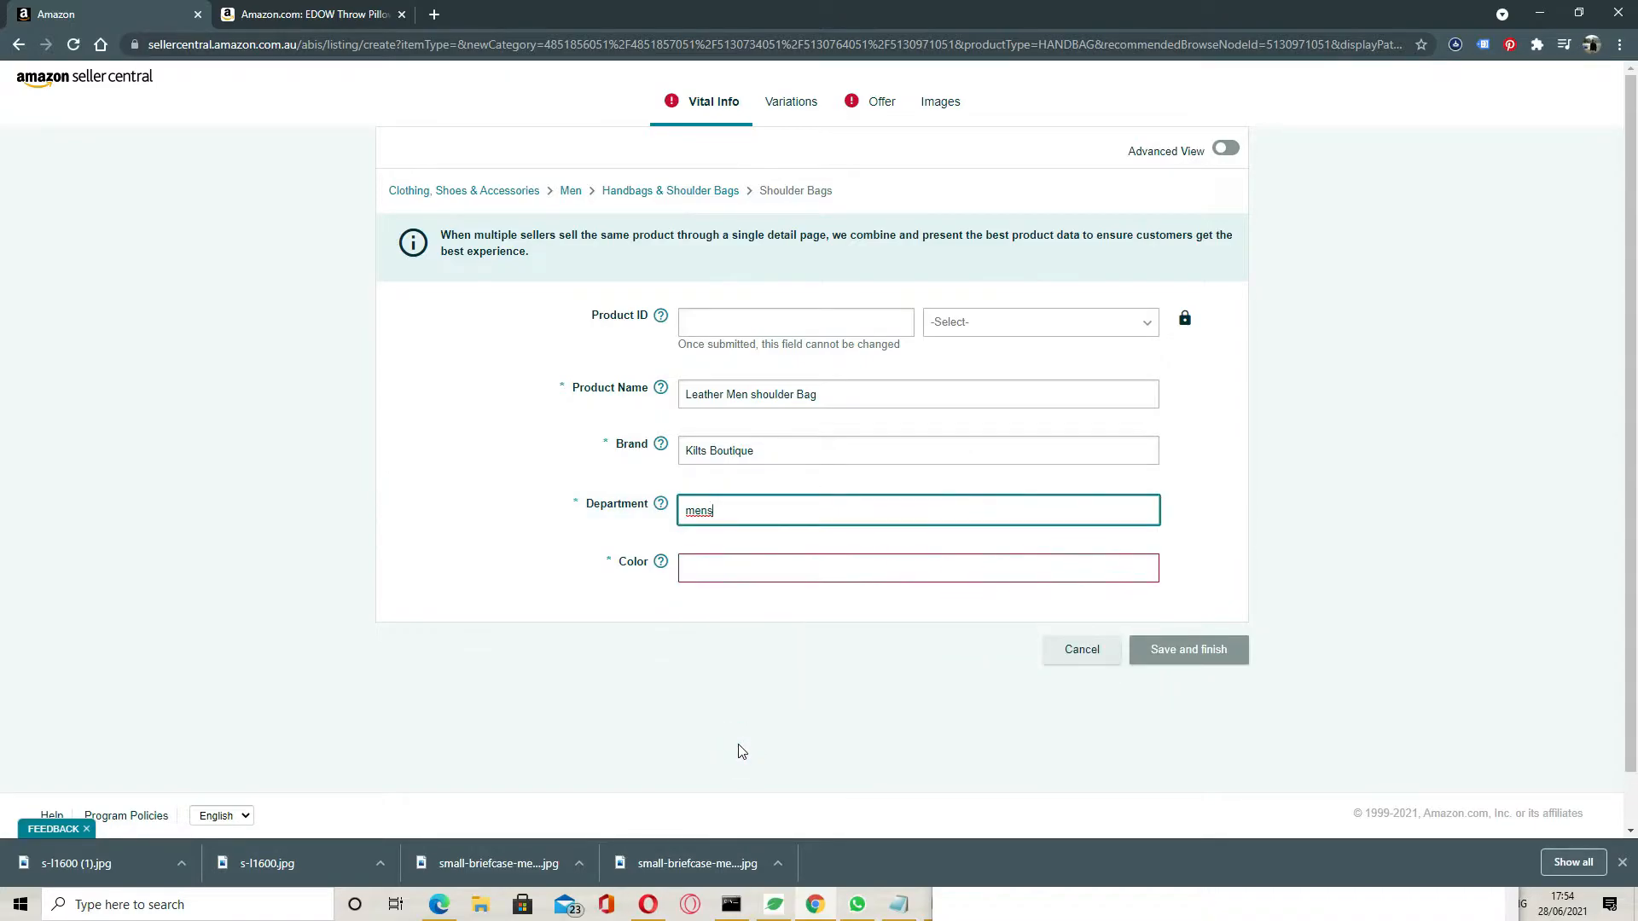
# Enter "Borwn" as the product's color.
pyautogui.click(779, 563)
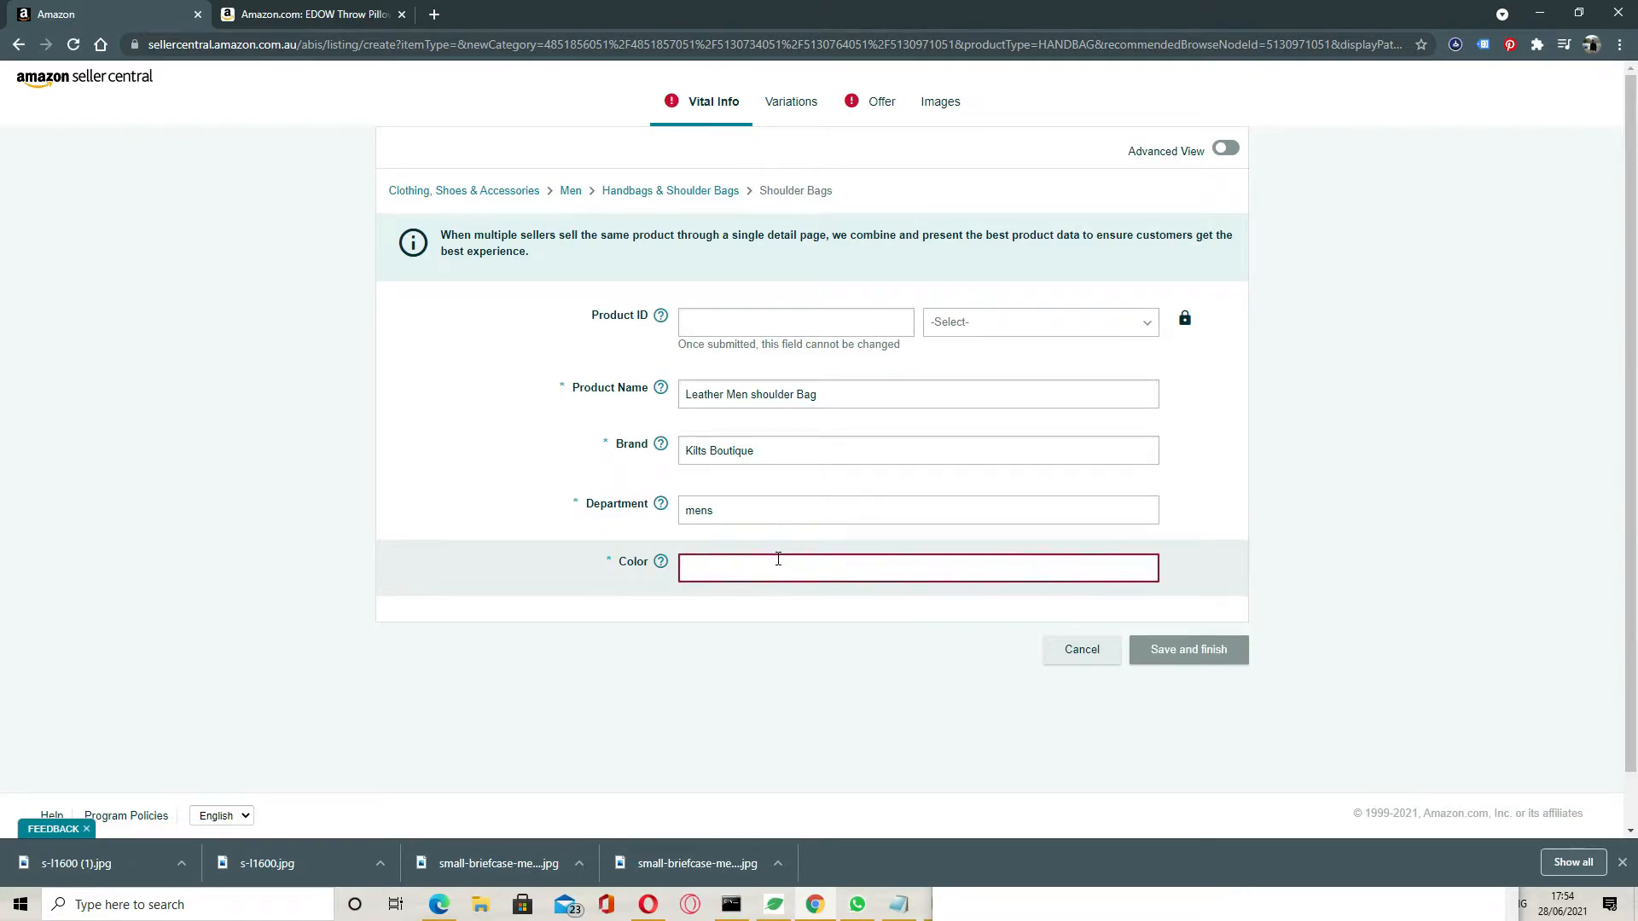
pyautogui.write('B')
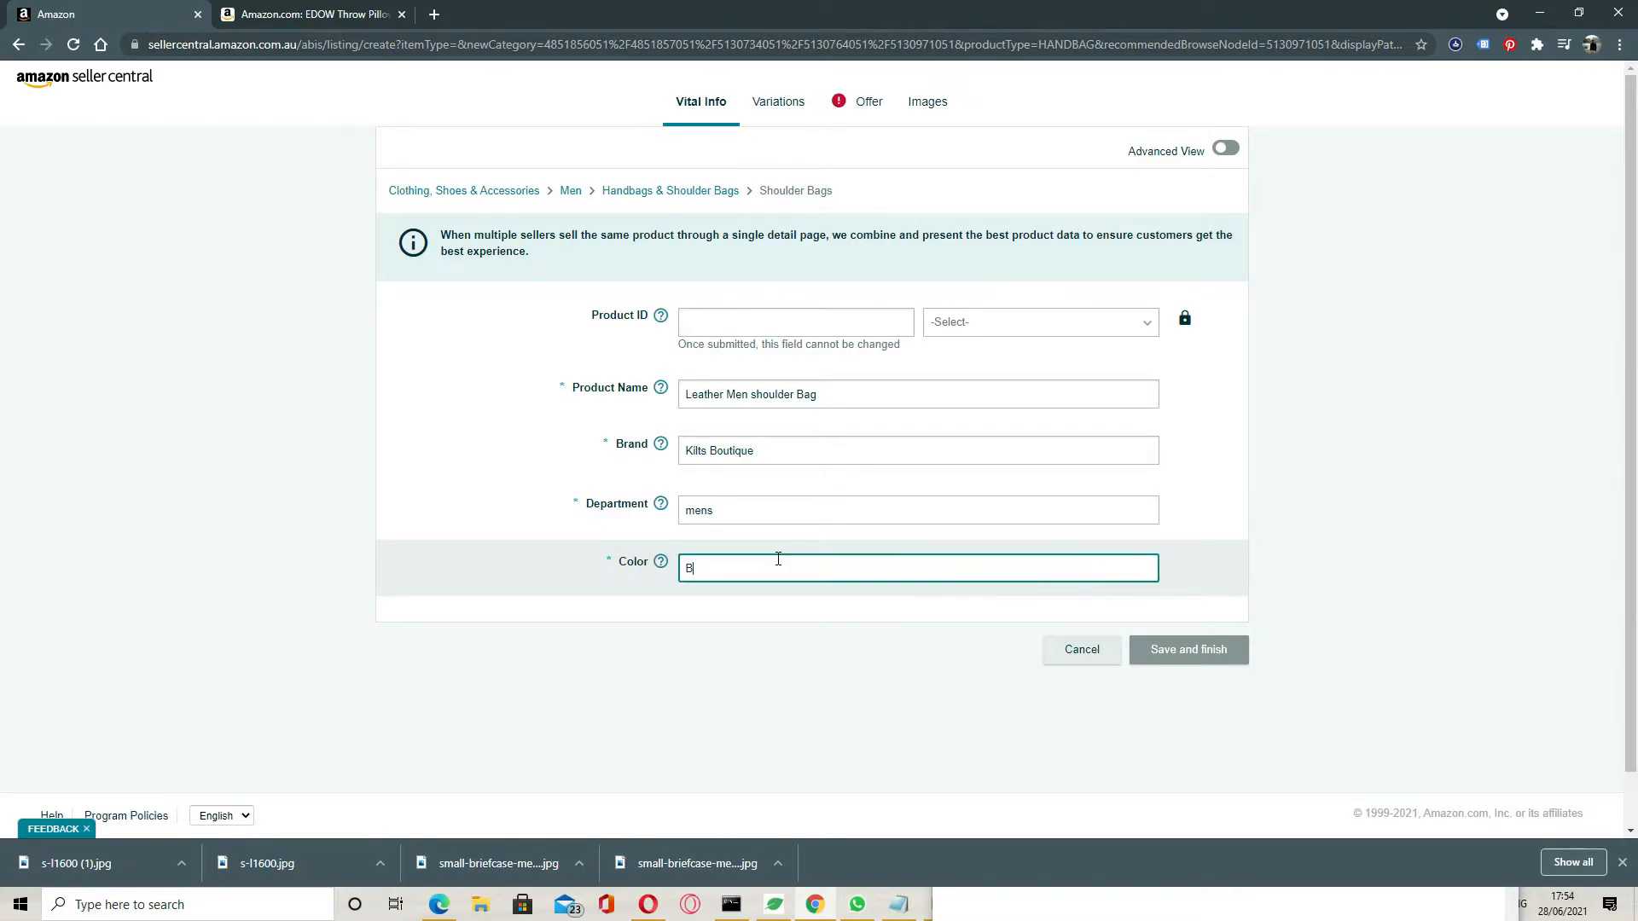
pyautogui.write('orwn')
pyautogui.click(778, 693)
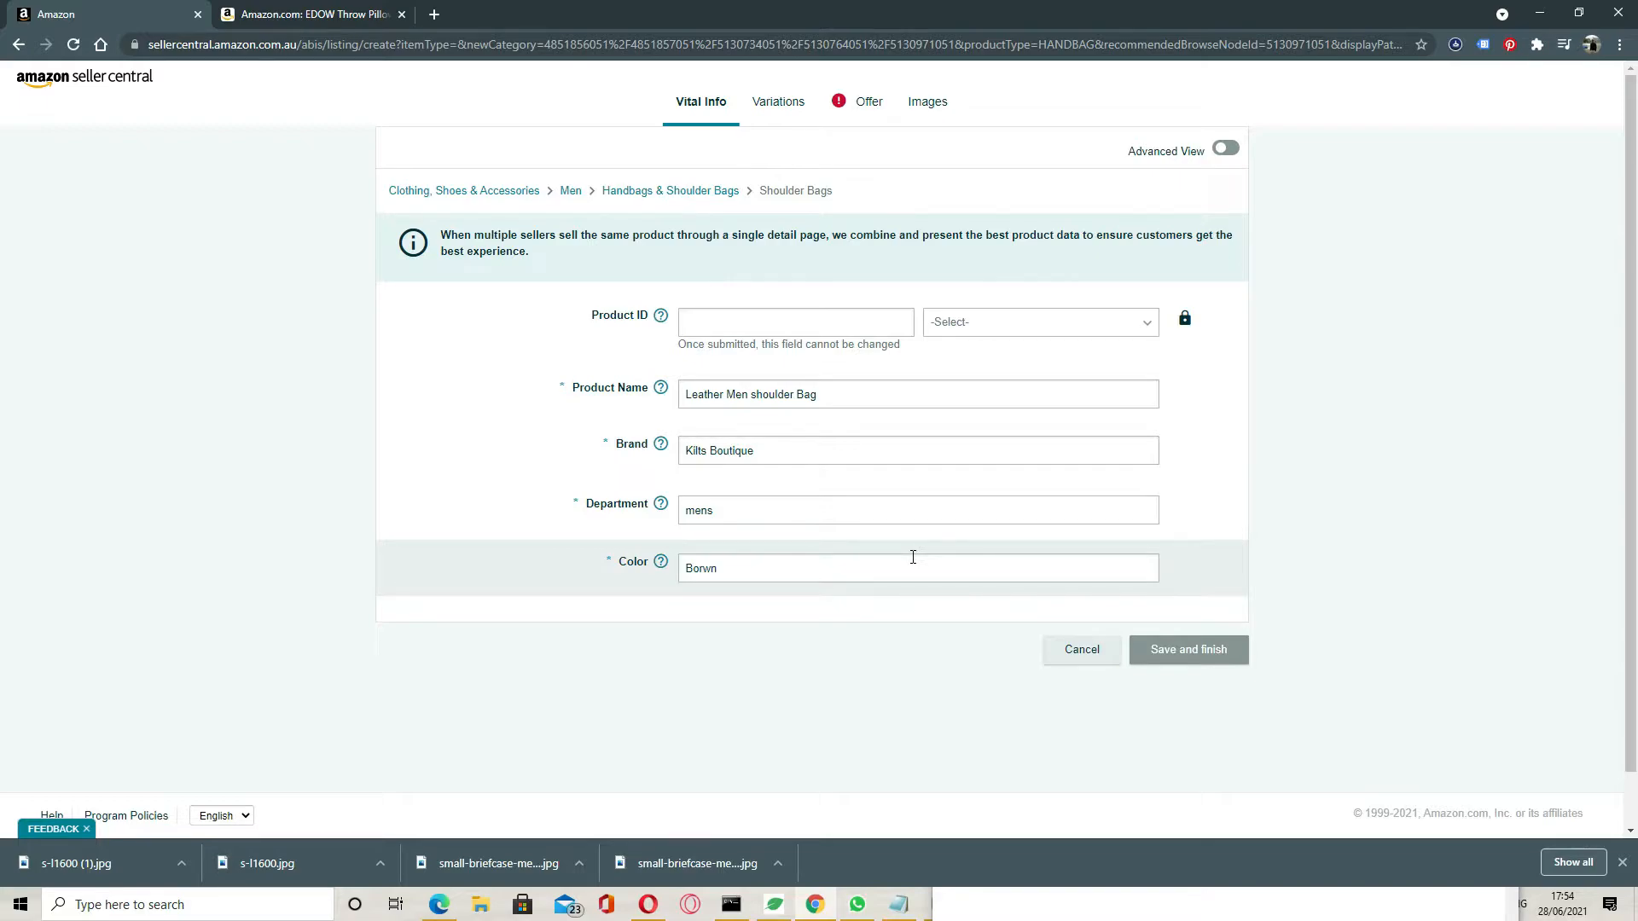
# Check which variations themes are available for the bag listing.
pyautogui.click(781, 111)
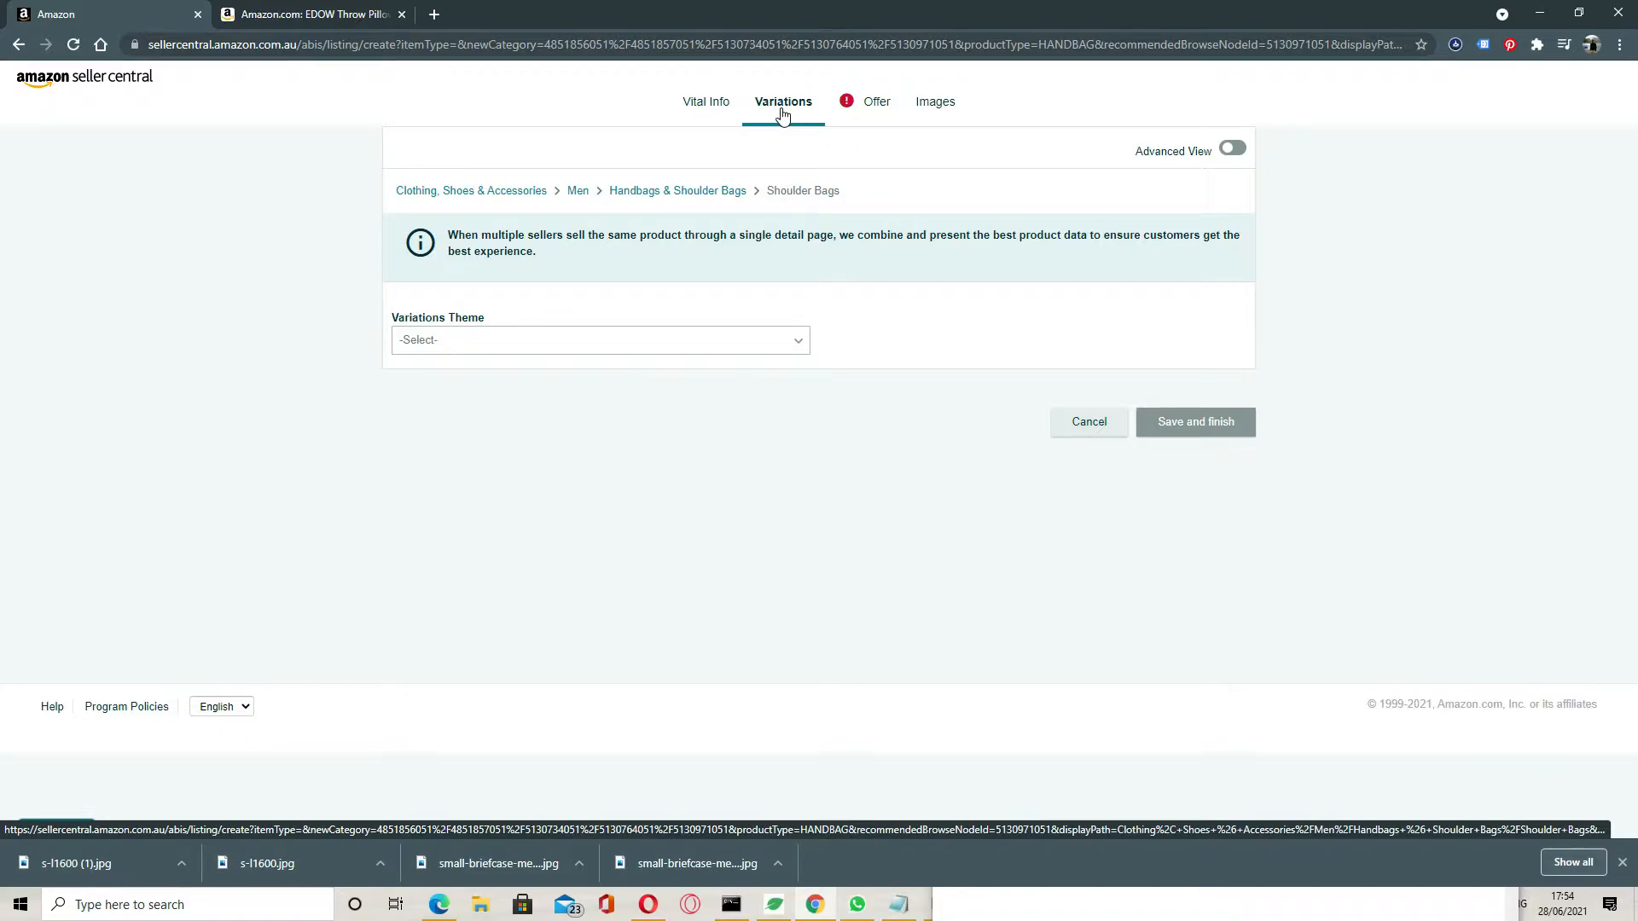
pyautogui.click(710, 350)
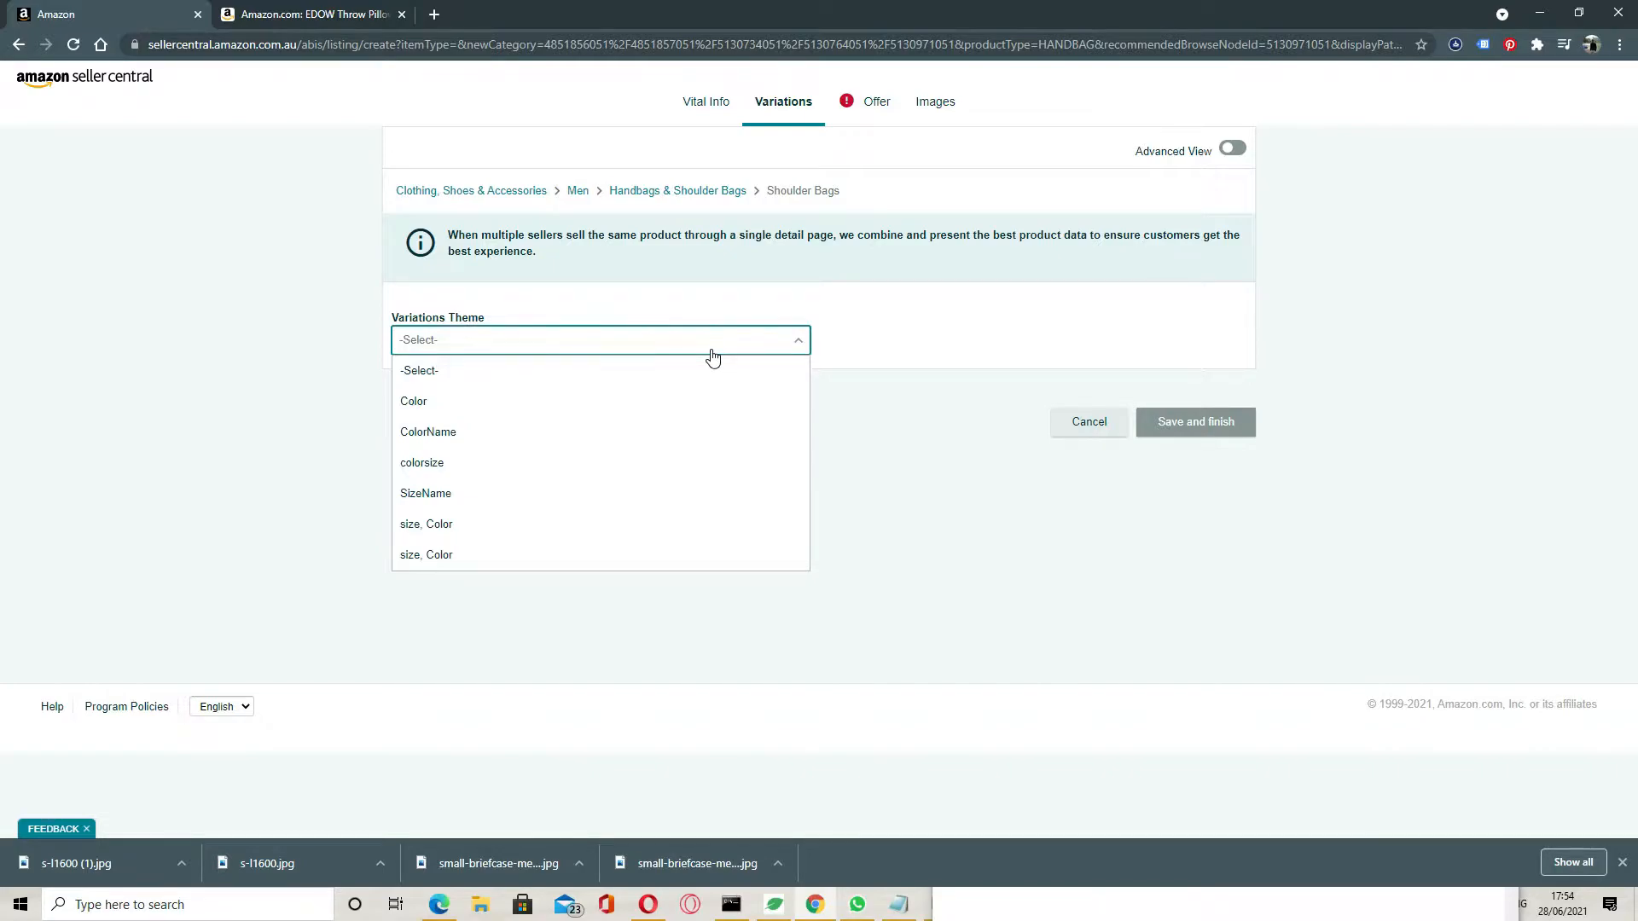
pyautogui.click(917, 405)
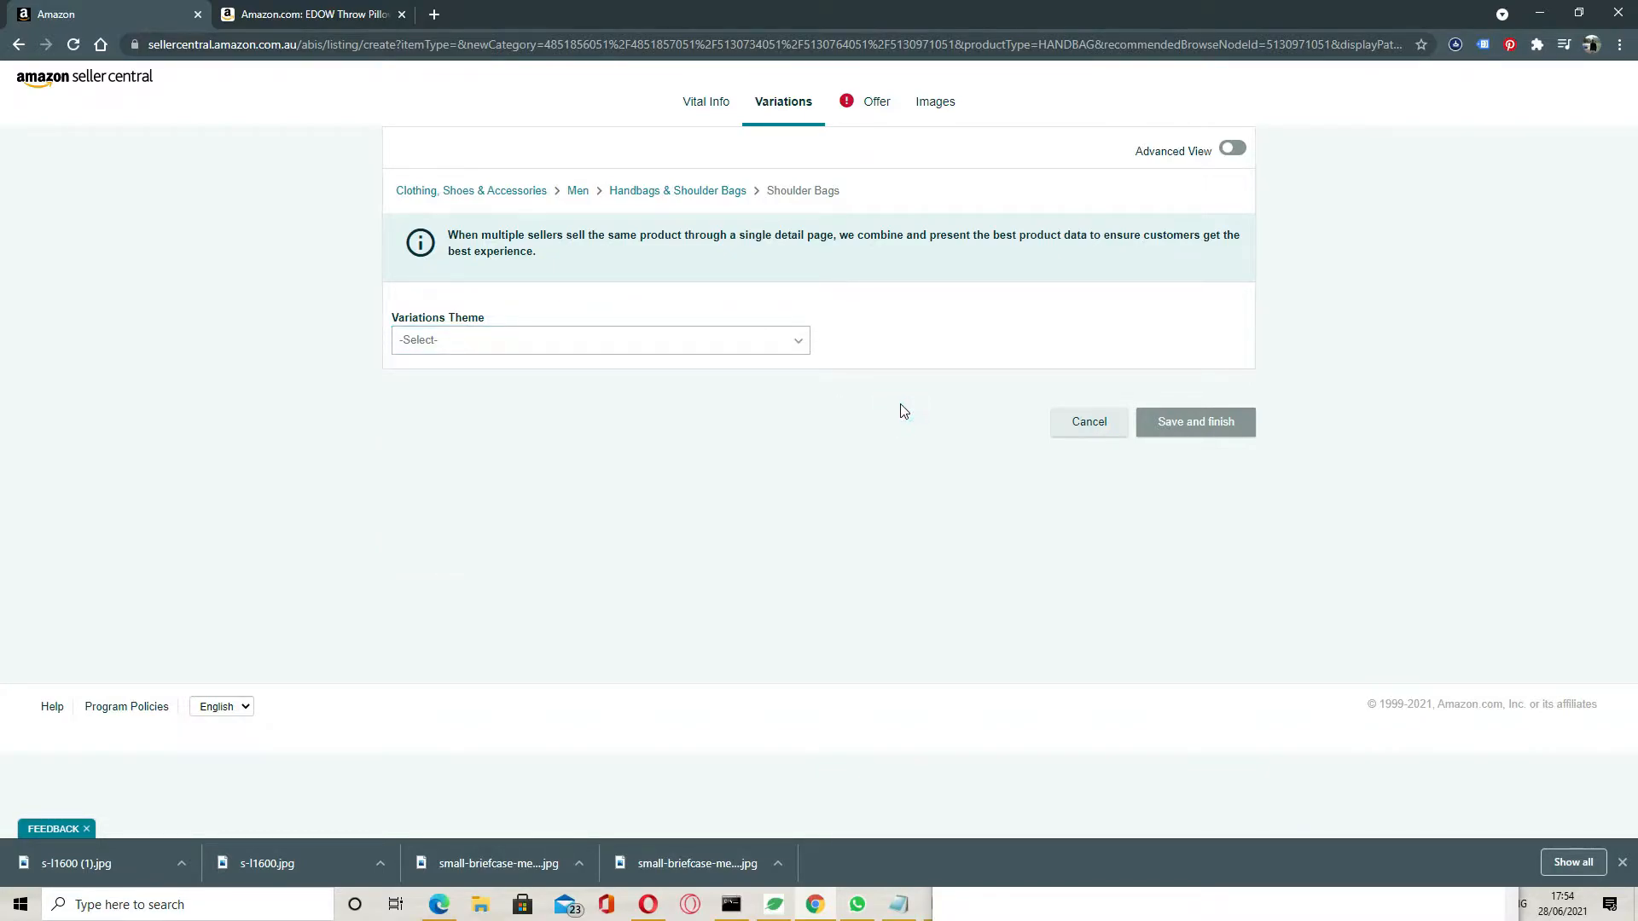
# Set the offer price to AUD$ 24.99 and the quantity to 5.
pyautogui.click(874, 105)
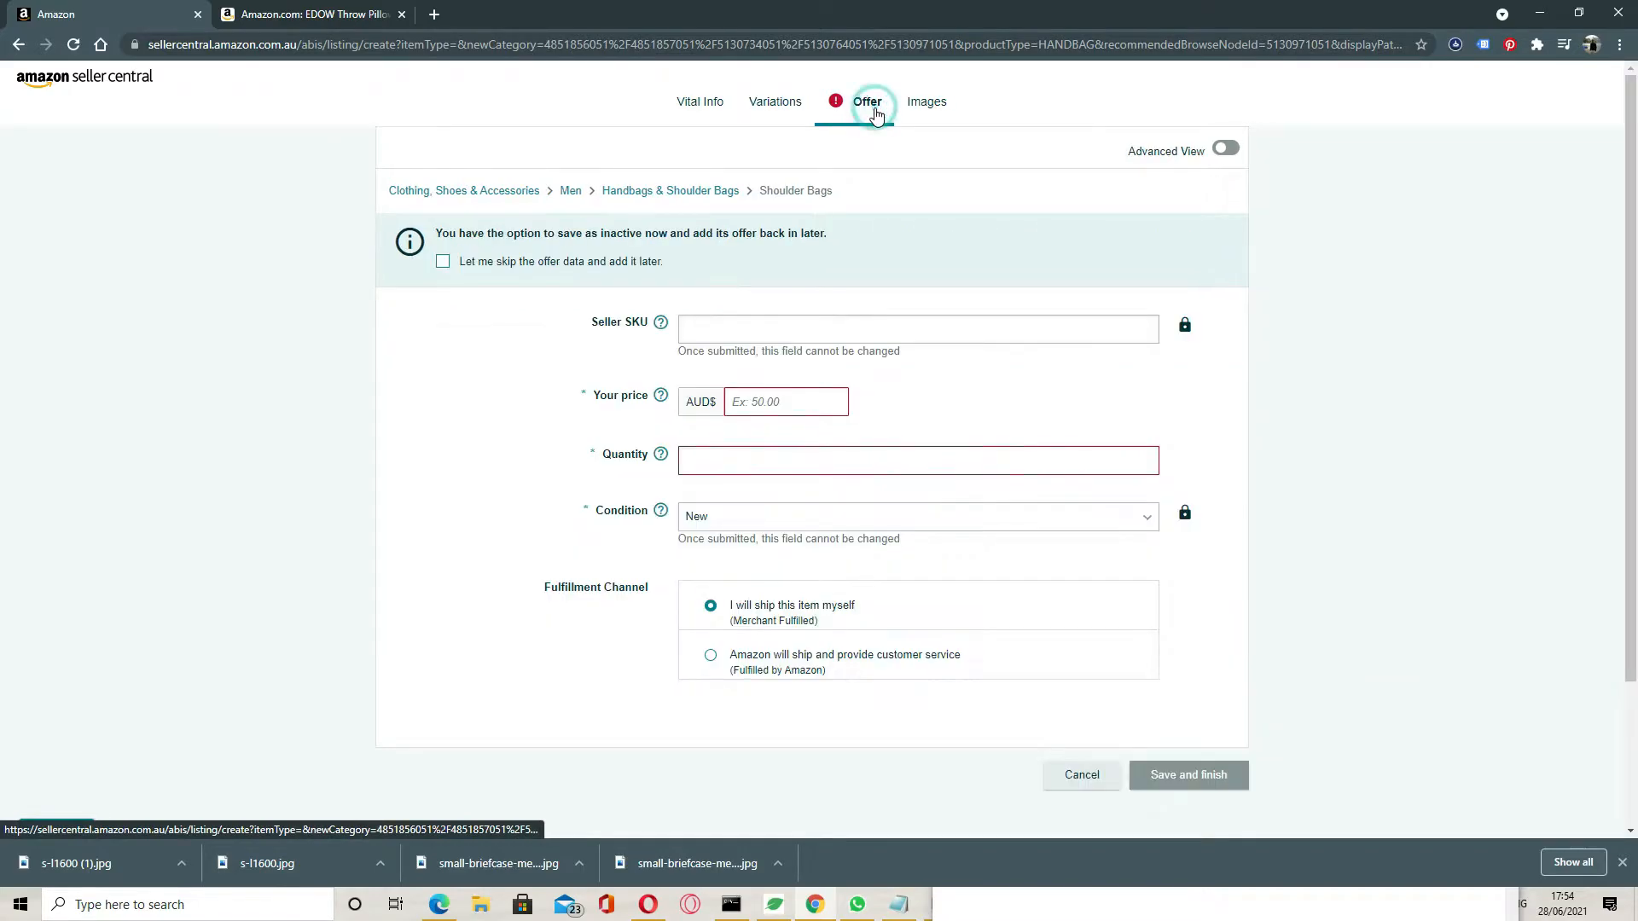
pyautogui.click(817, 407)
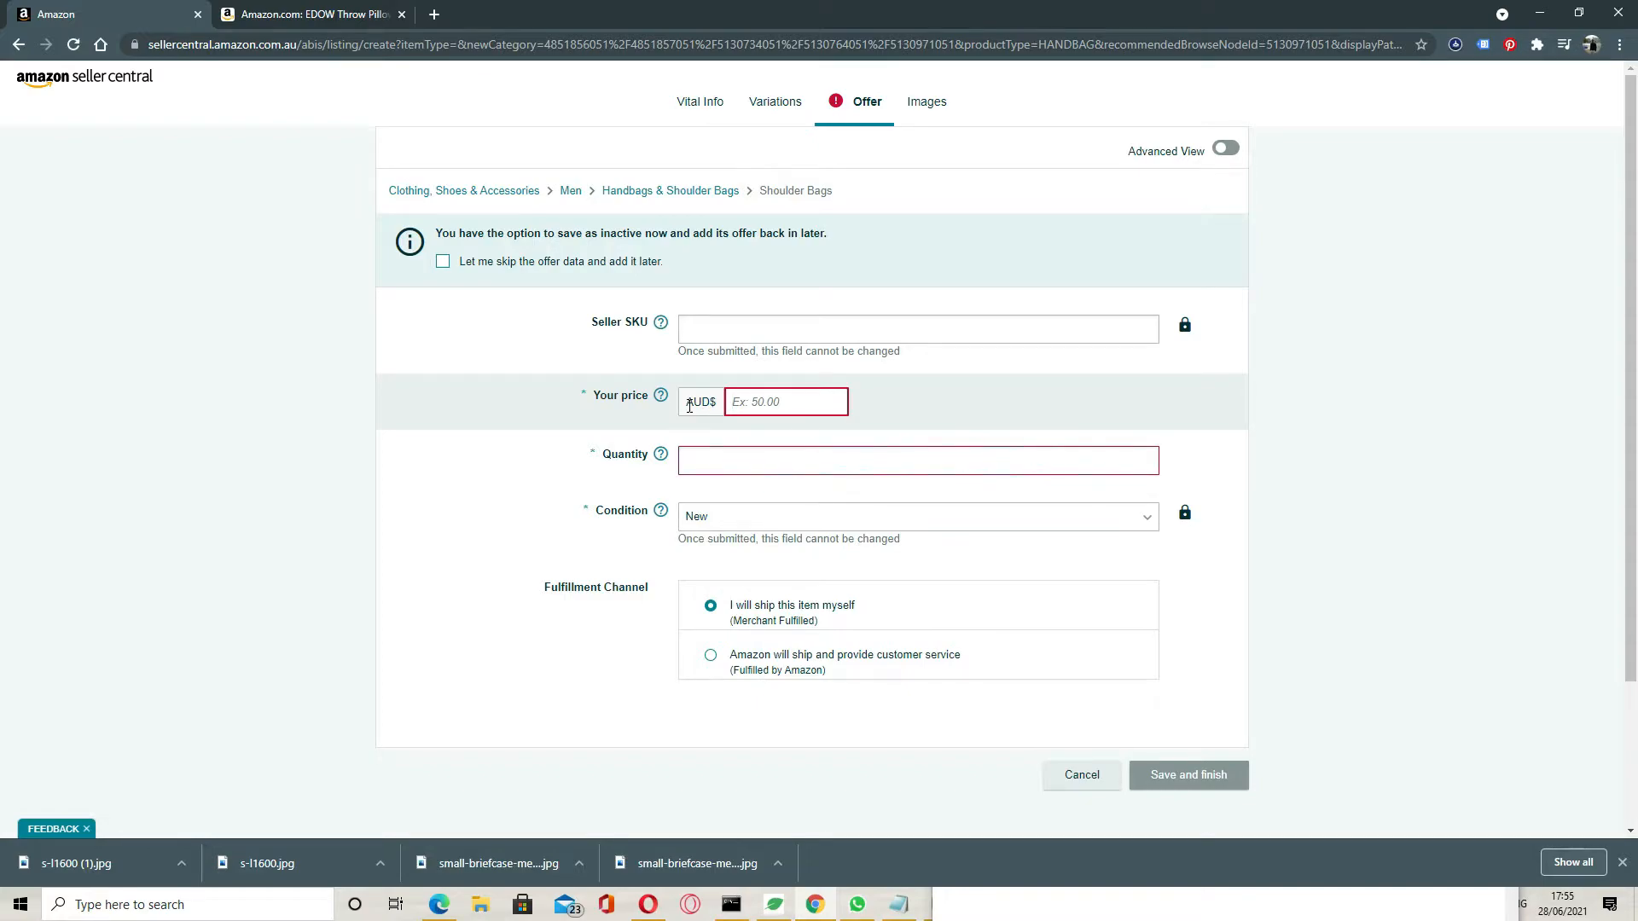
pyautogui.write('24.99')
pyautogui.click(747, 456)
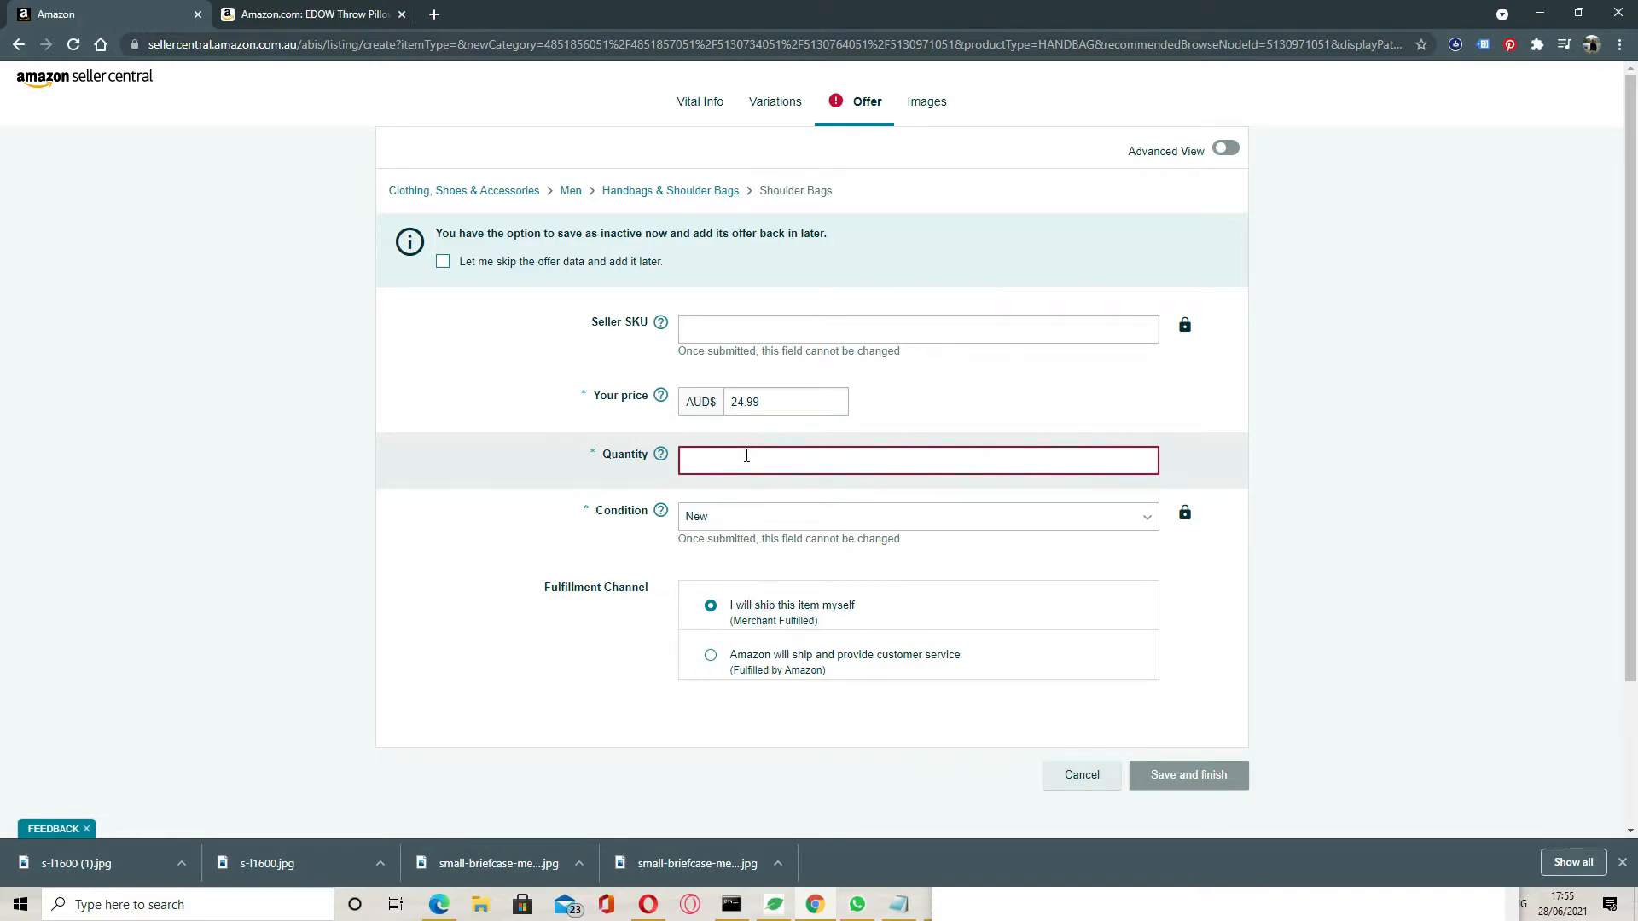
pyautogui.write('5')
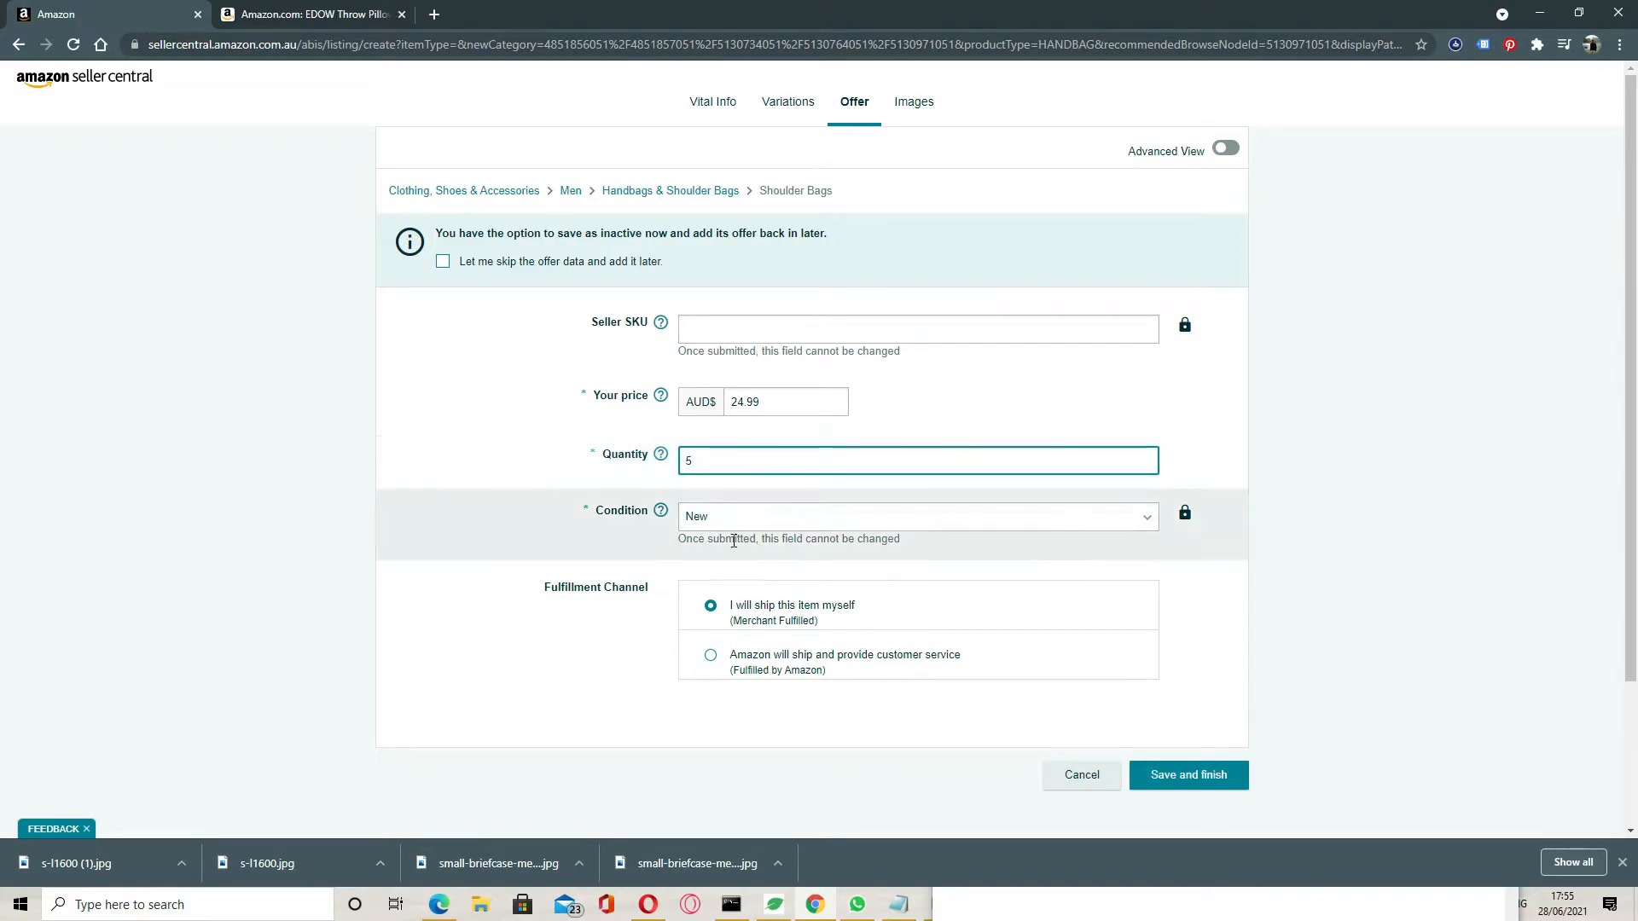
pyautogui.scroll(-2, 836, 563)
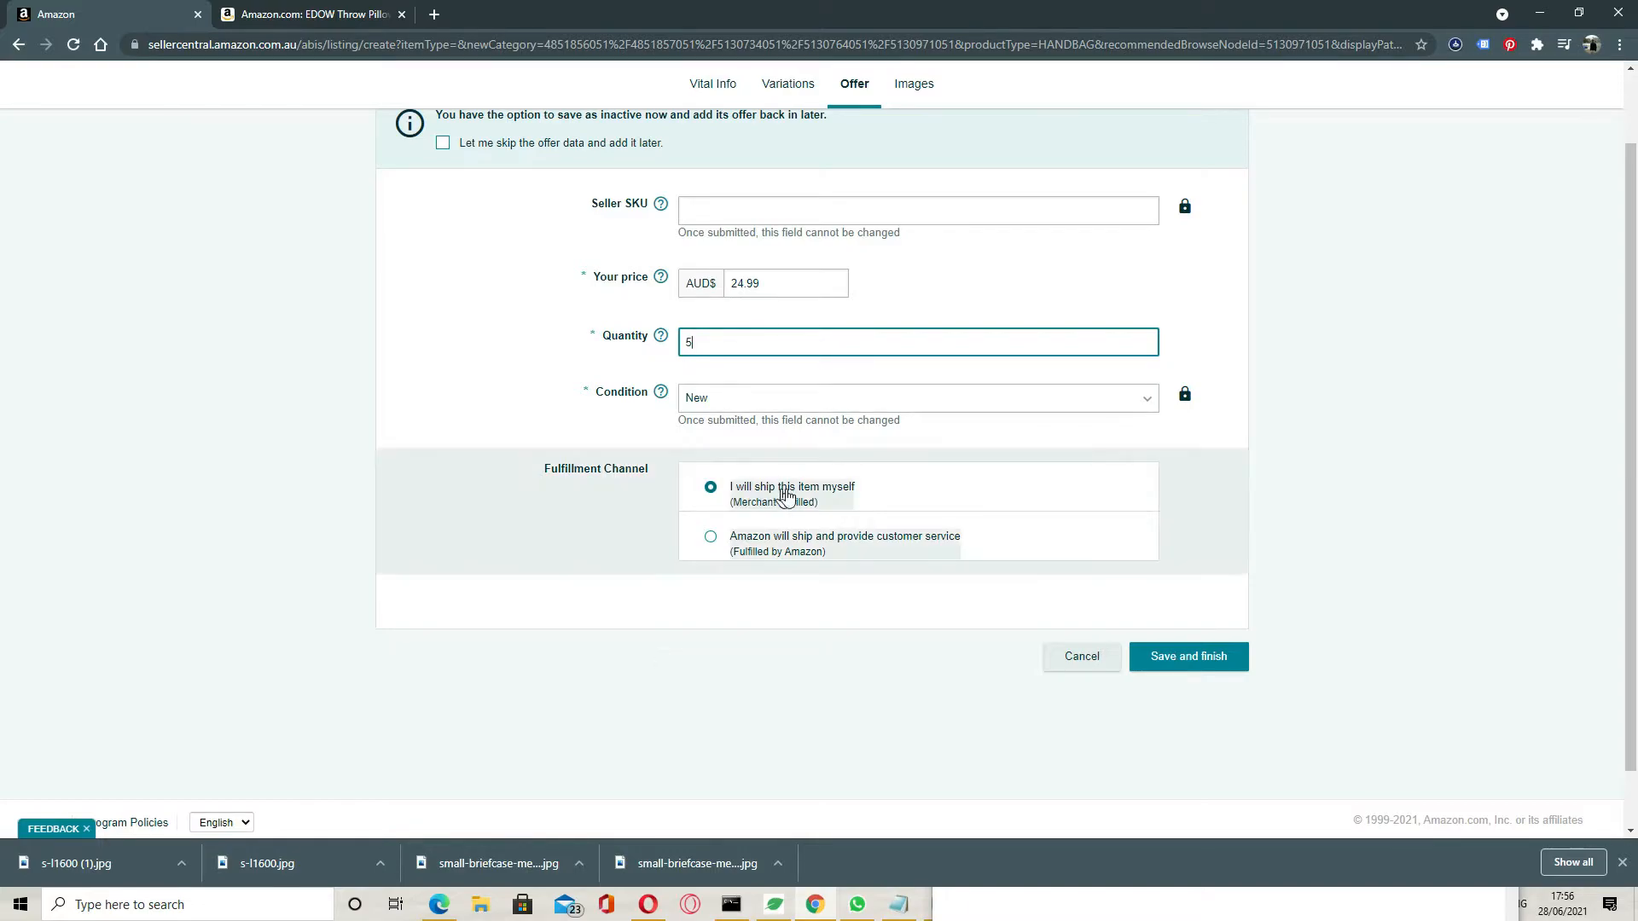
pyautogui.scroll(2, 778, 611)
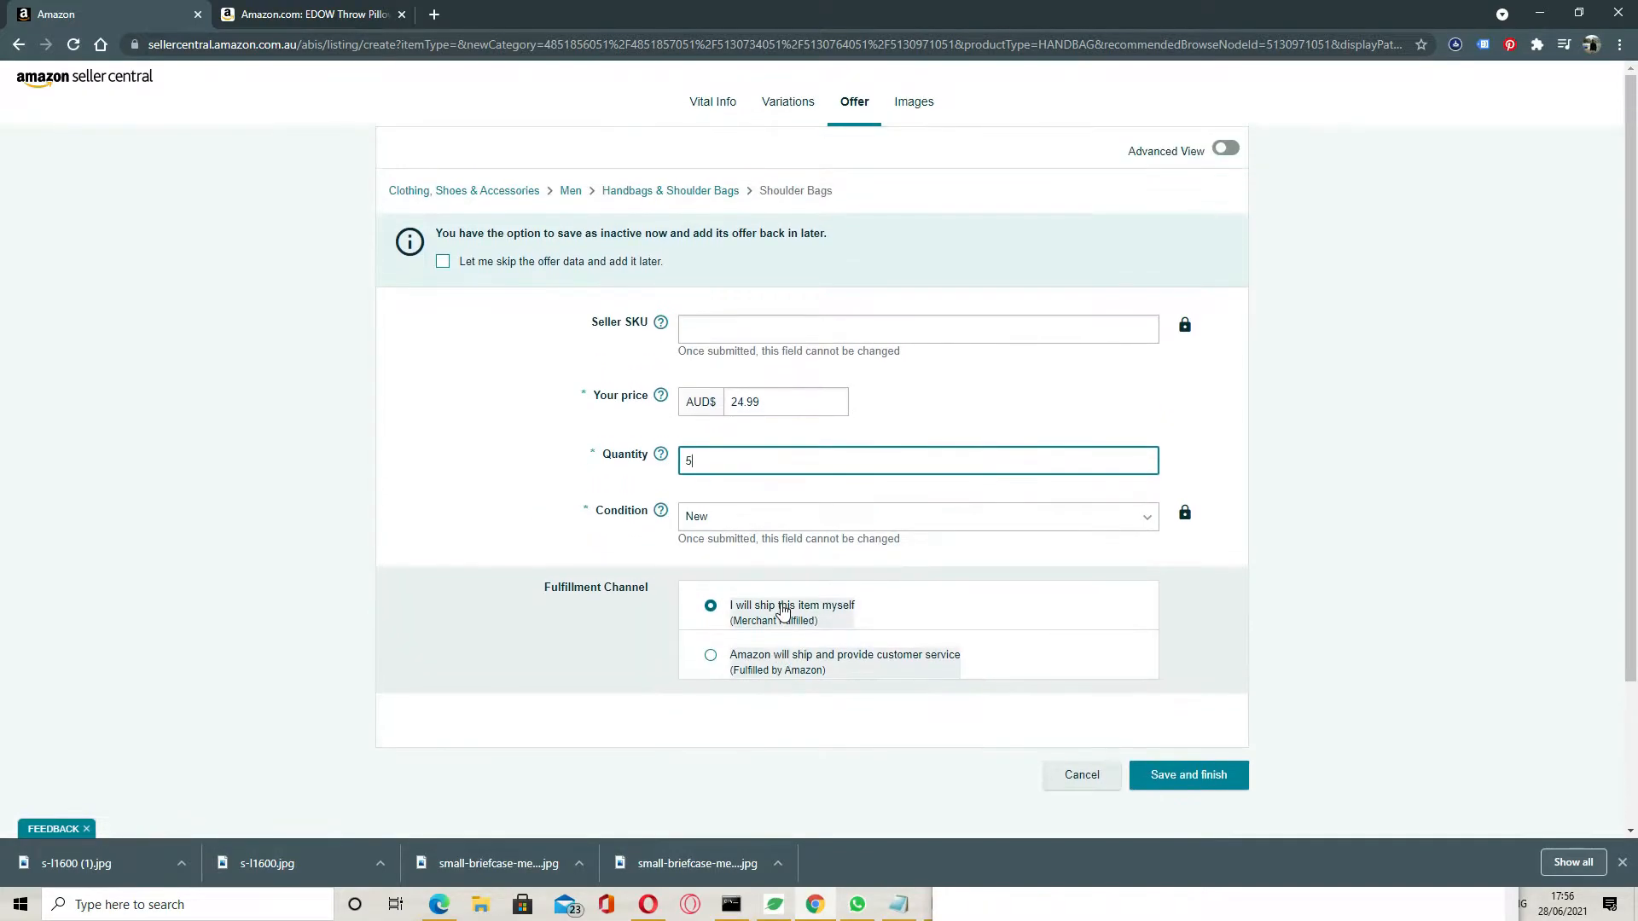
# Upload s-l1600 as the main product image and s-l1600 (1) as the second image.
pyautogui.click(921, 119)
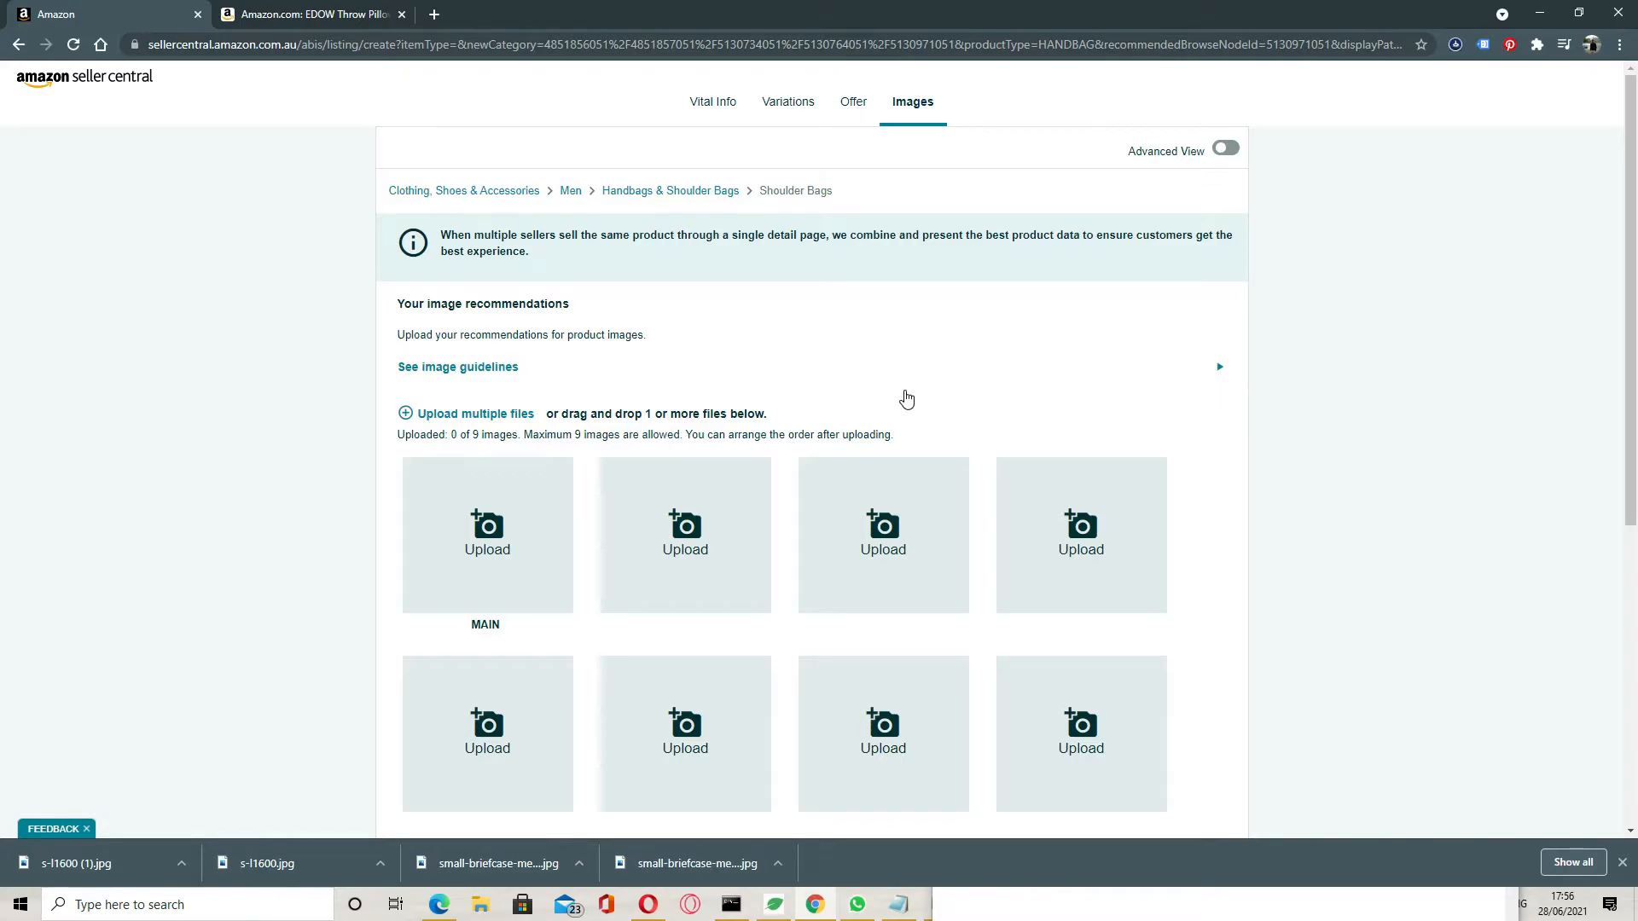
pyautogui.click(506, 564)
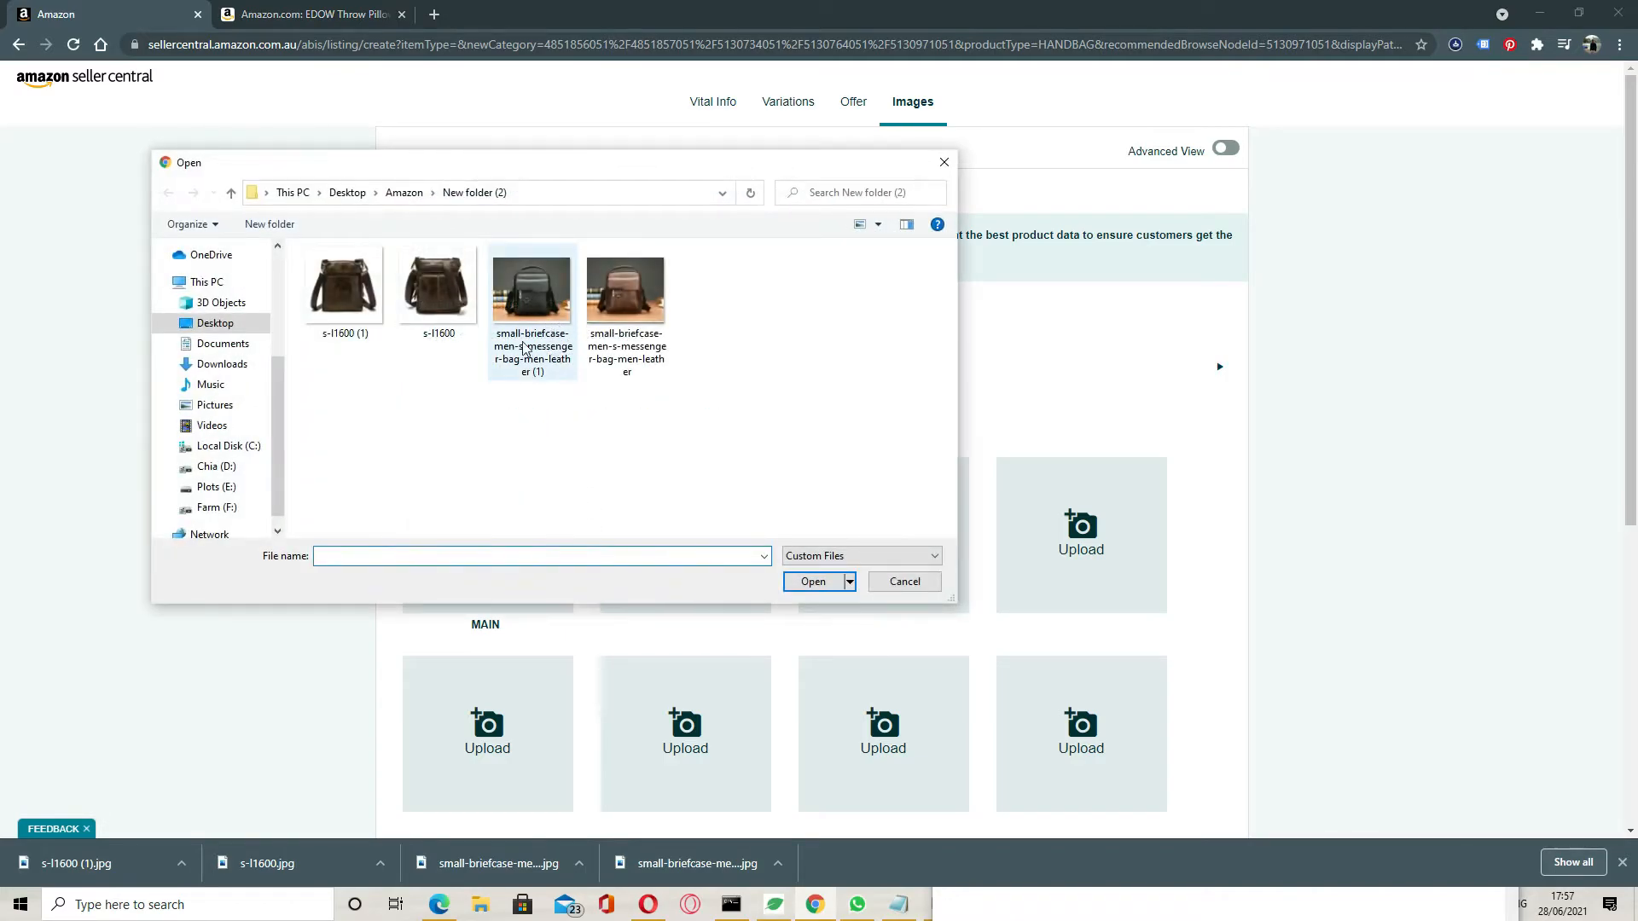
pyautogui.doubleClick(437, 290)
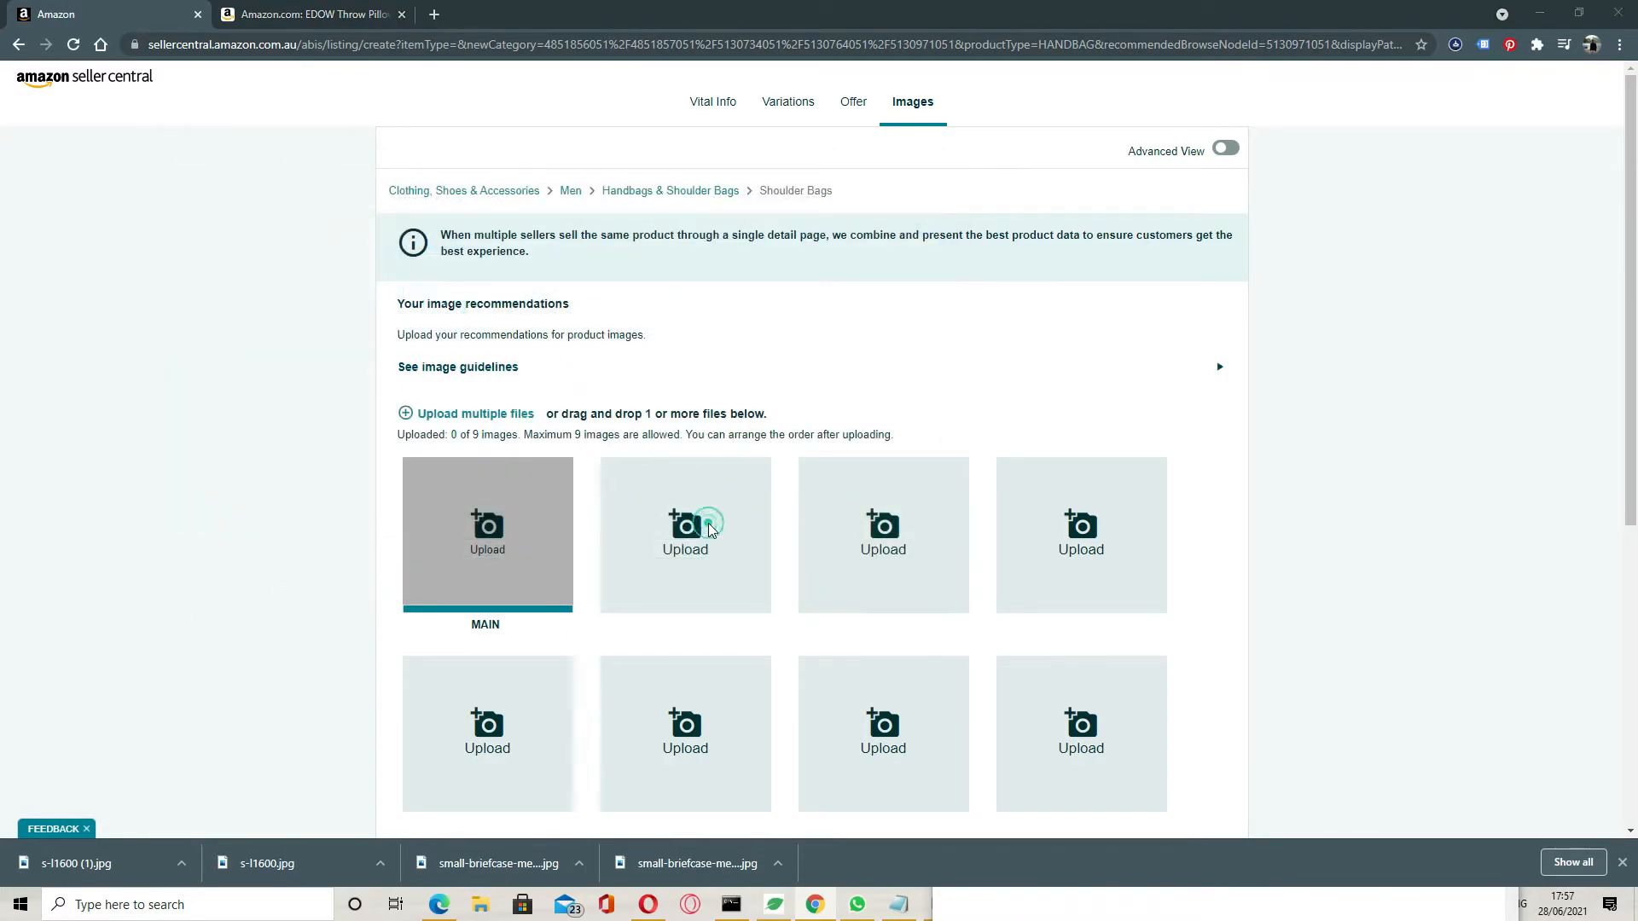
pyautogui.click(710, 527)
pyautogui.doubleClick(346, 271)
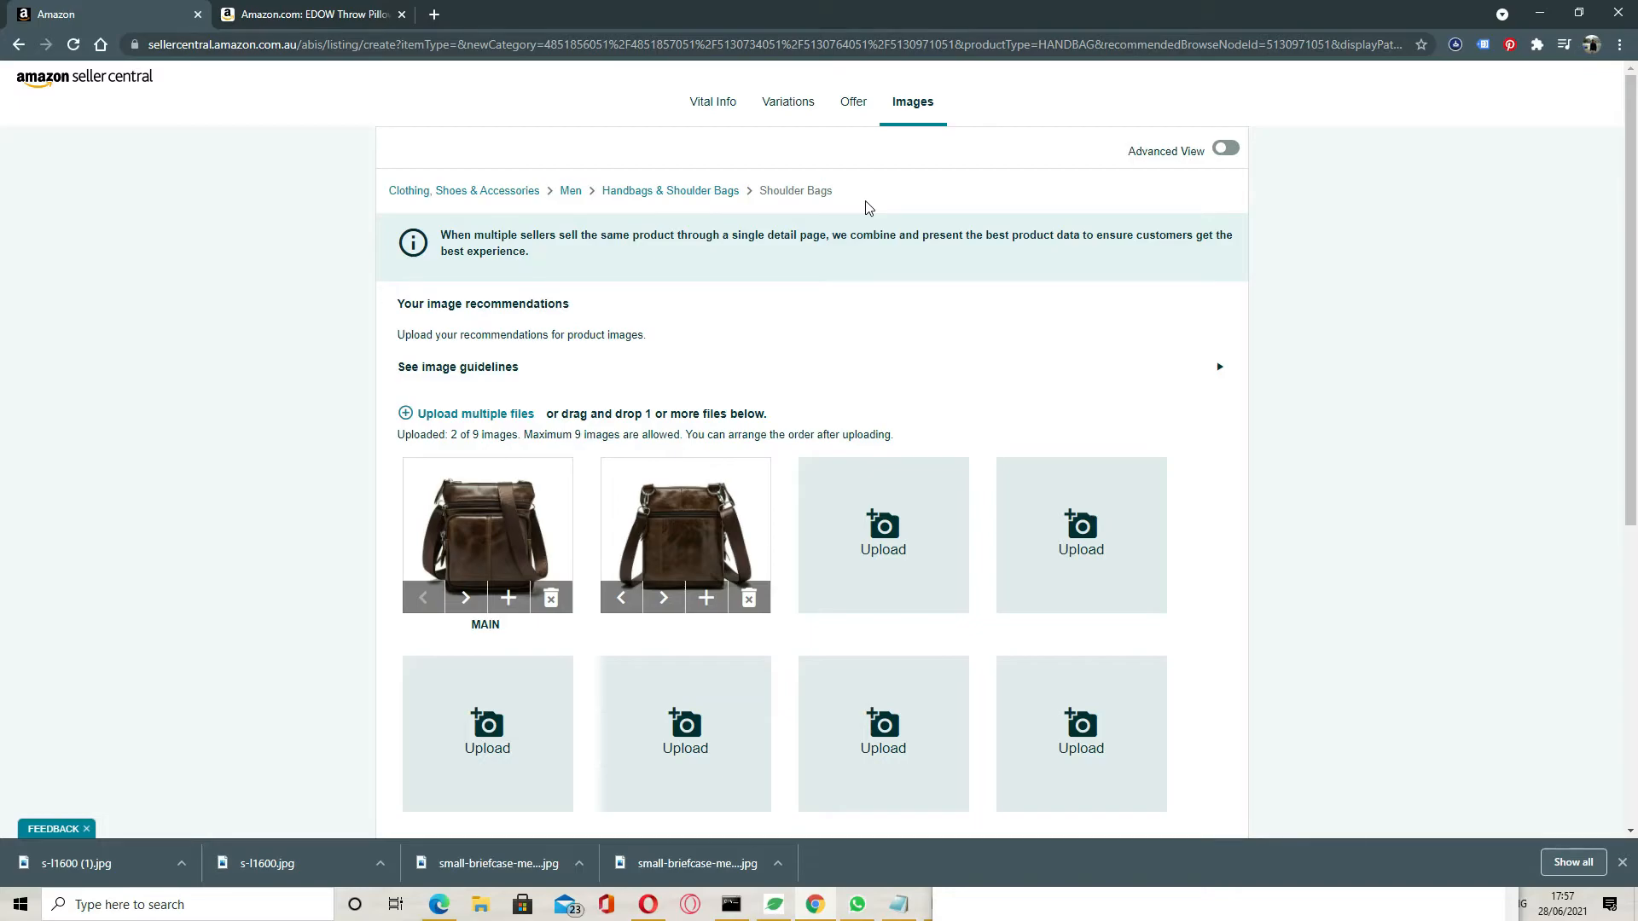
# Turn on Advanced View for the listing and open its product description and bullet point fields.
pyautogui.click(1224, 152)
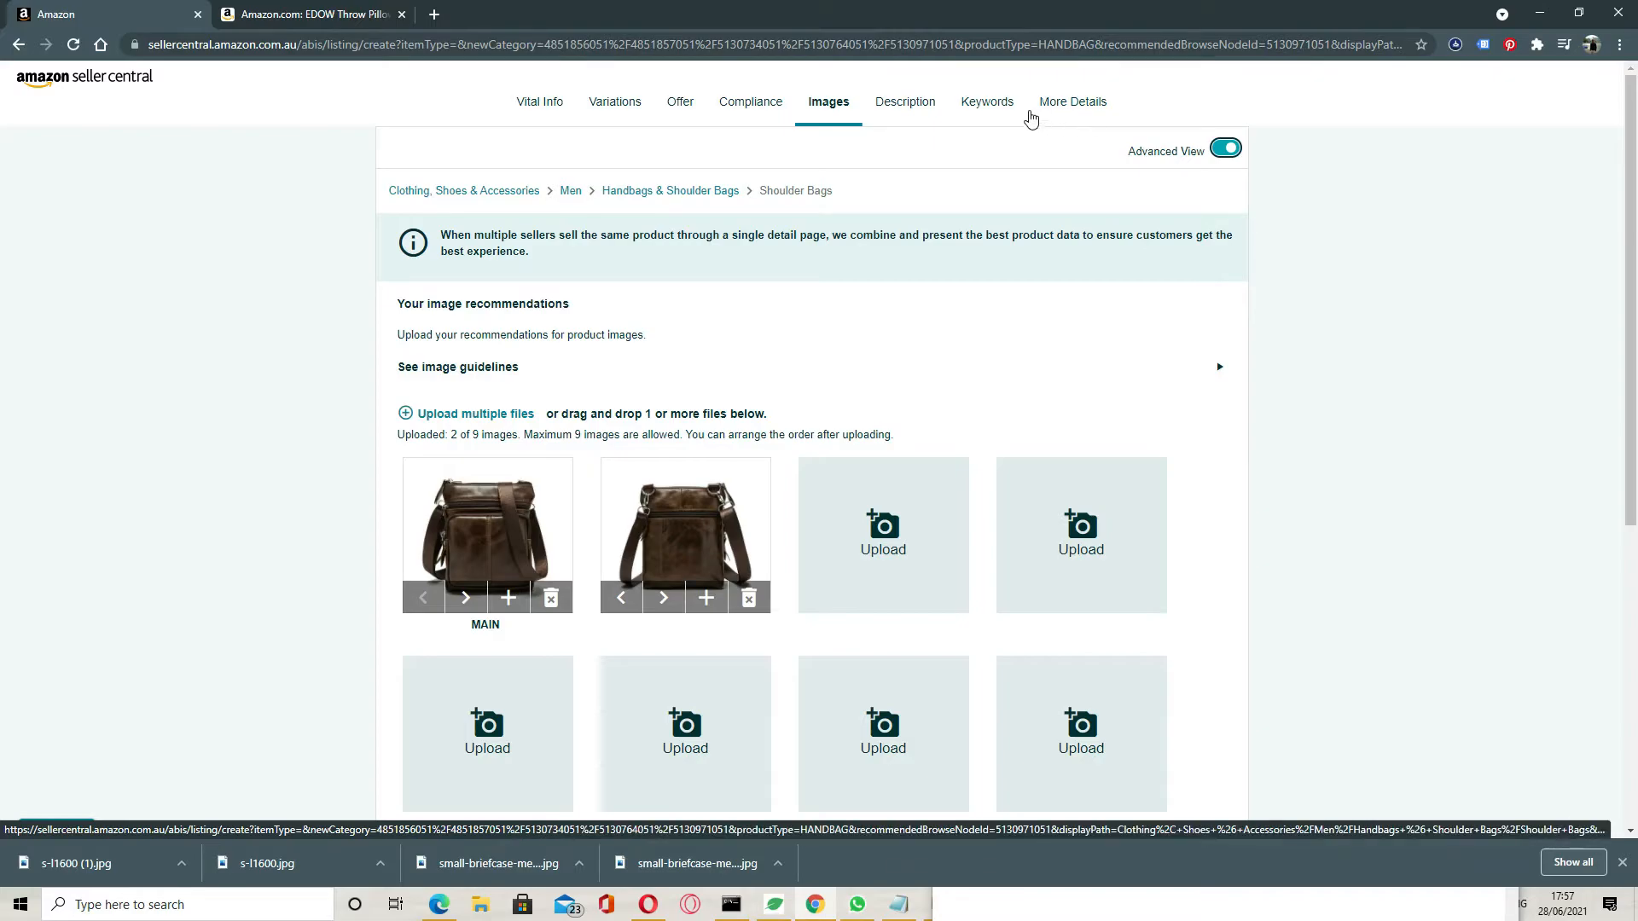
pyautogui.click(911, 105)
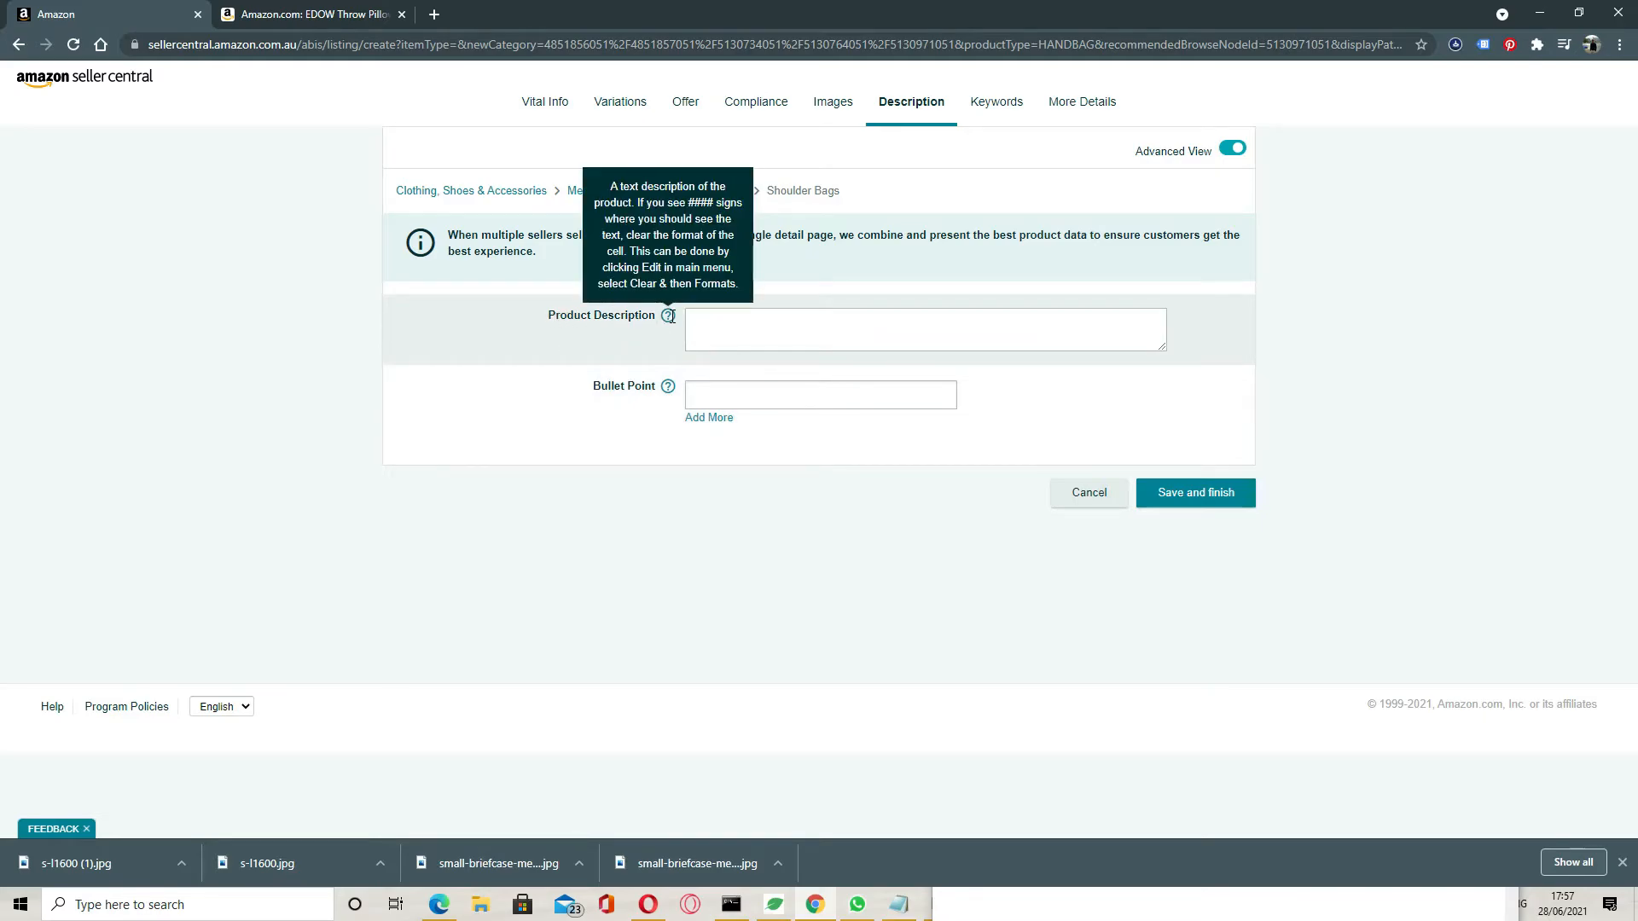
pyautogui.moveTo(671, 393)
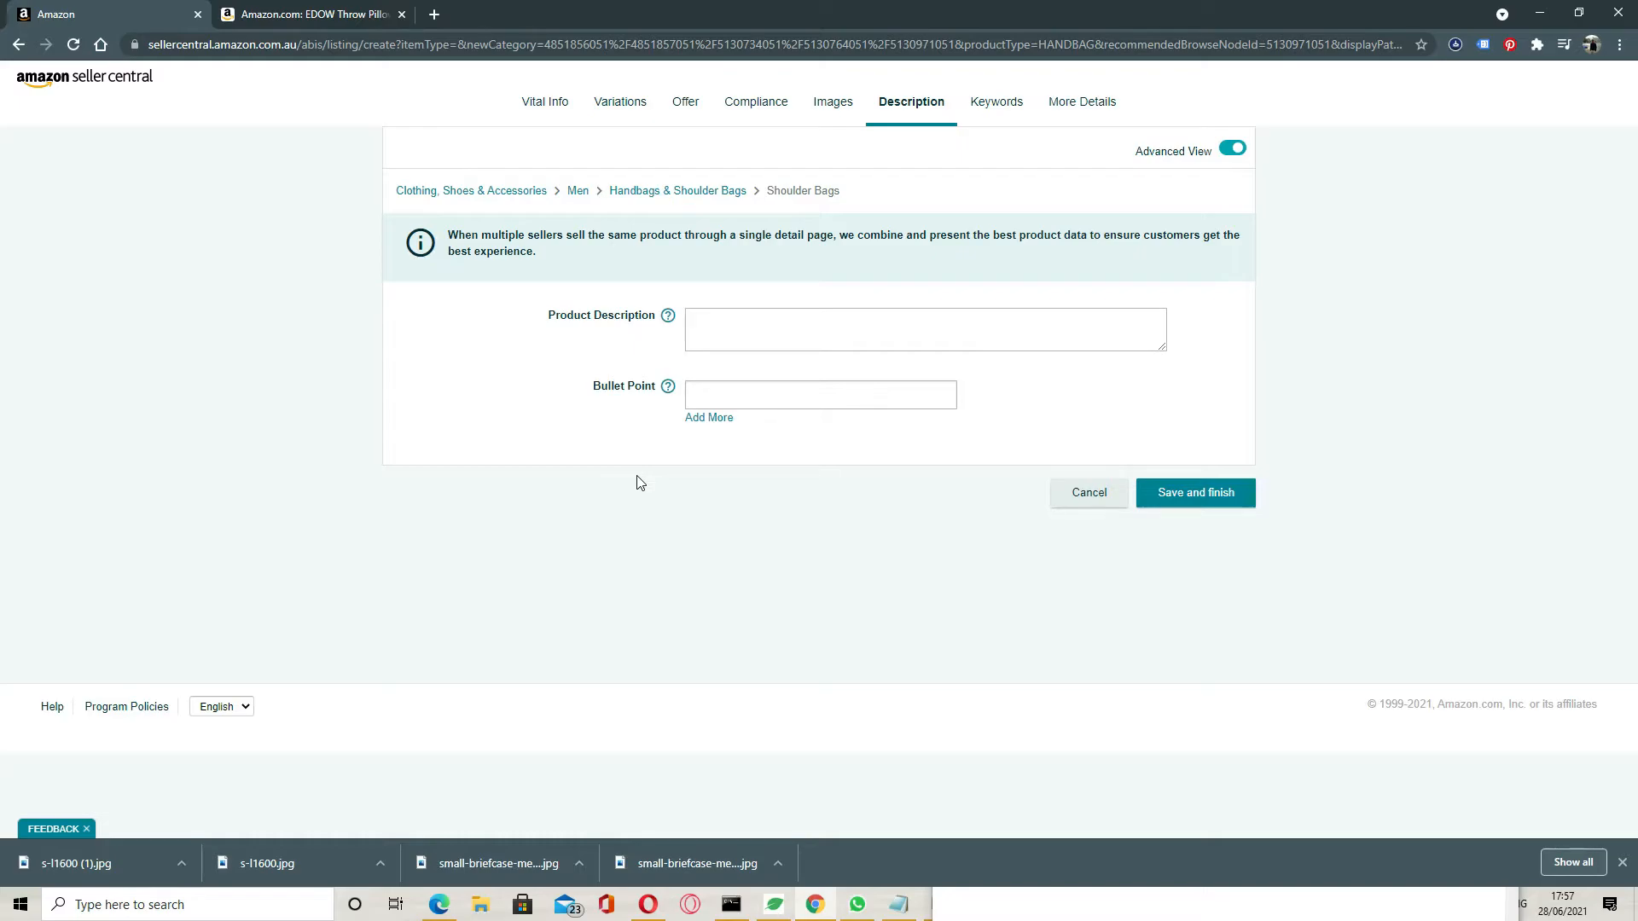
# Examine each bullet under "About this item" on the EDOW Throw Pillow Insert product page as a bullet point example.
pyautogui.click(328, 15)
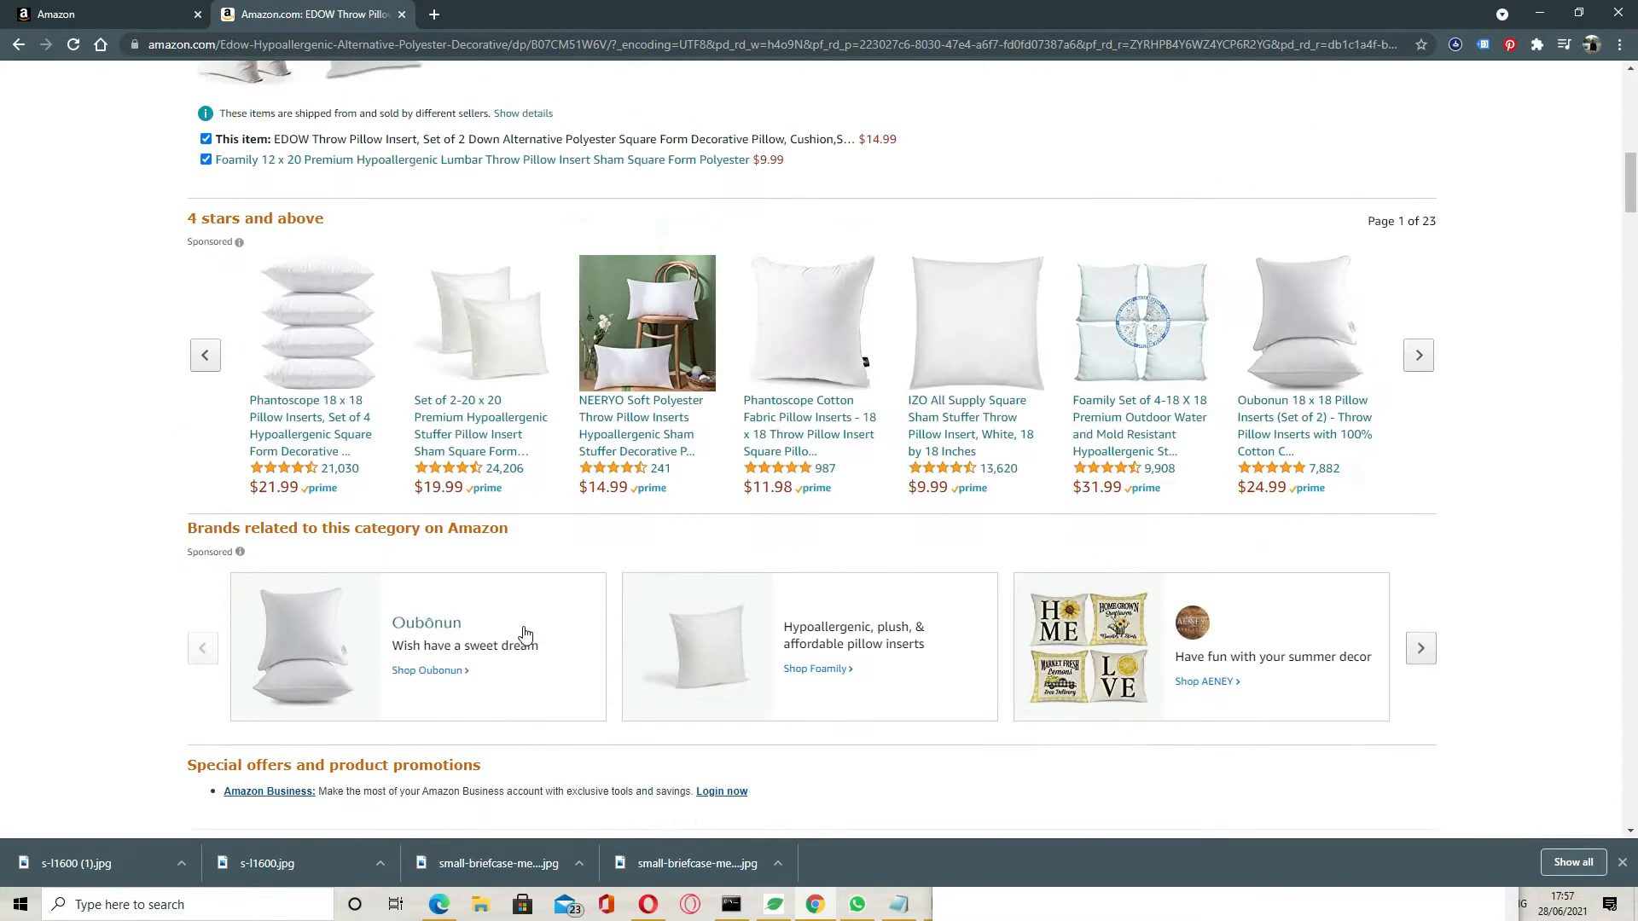
pyautogui.scroll(15, 524, 633)
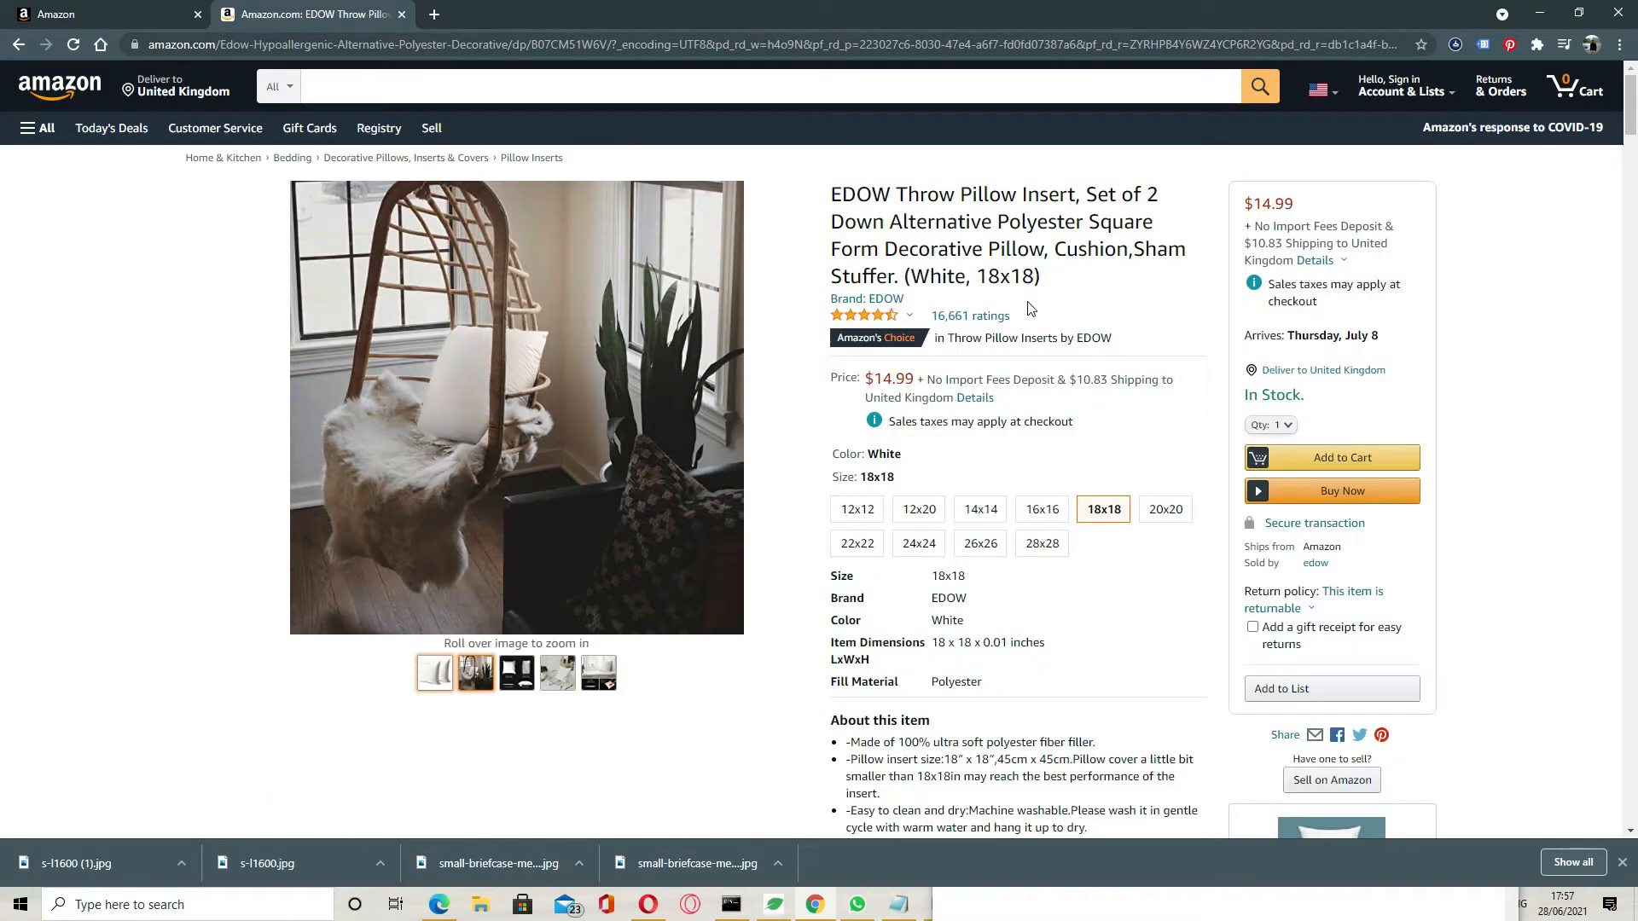
pyautogui.scroll(-3, 1031, 306)
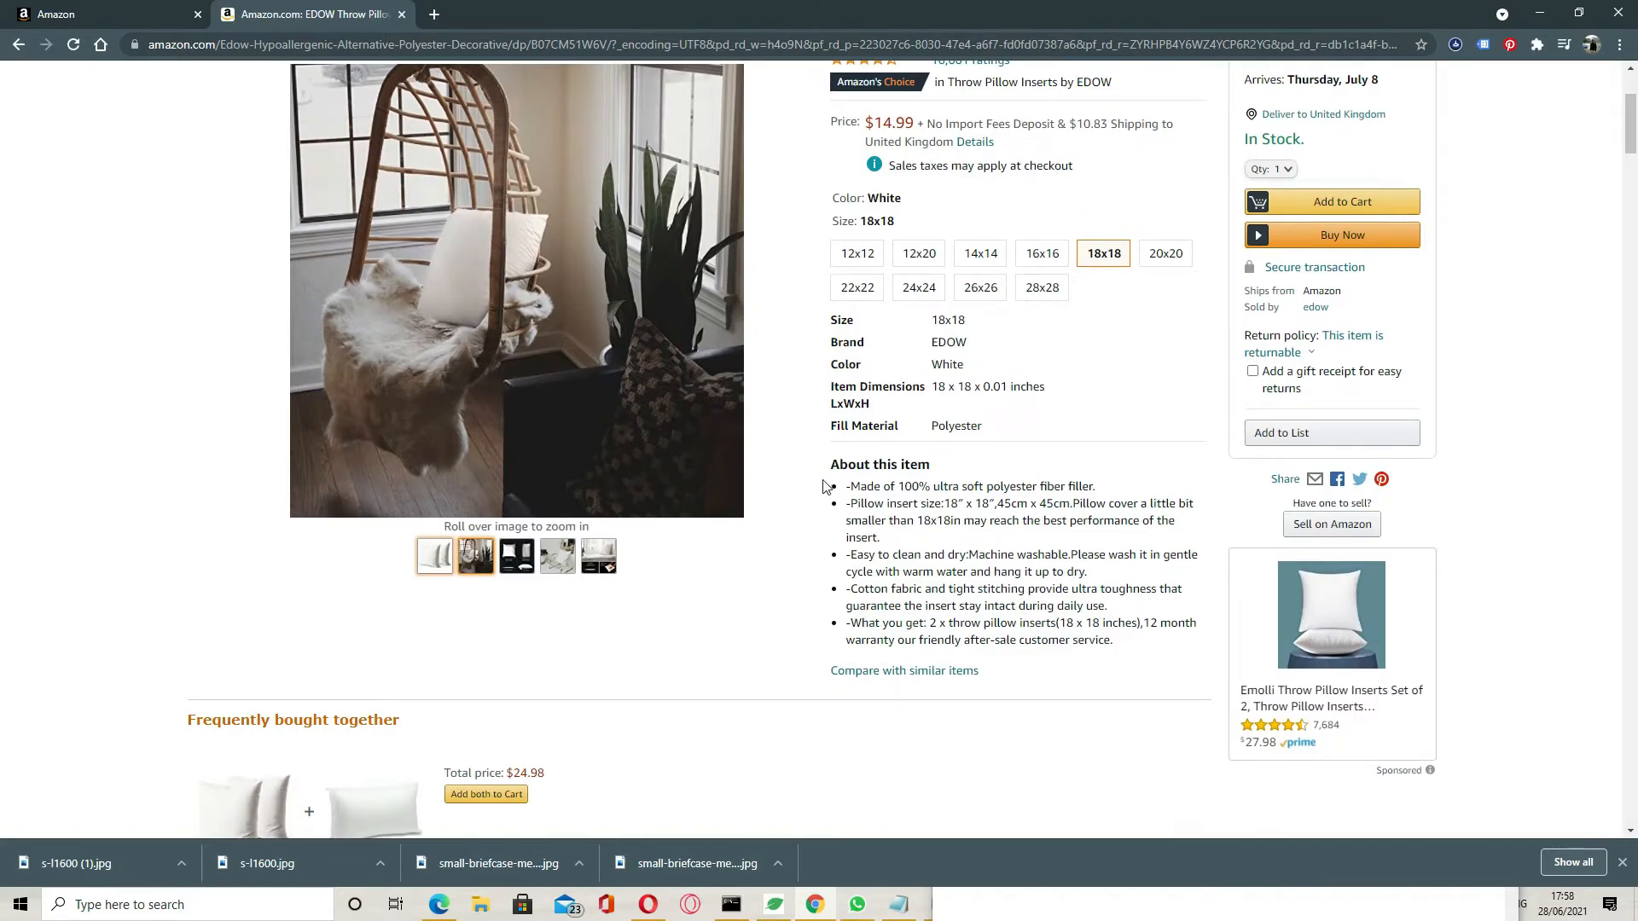
pyautogui.moveTo(826, 468); pyautogui.dragTo(949, 478)
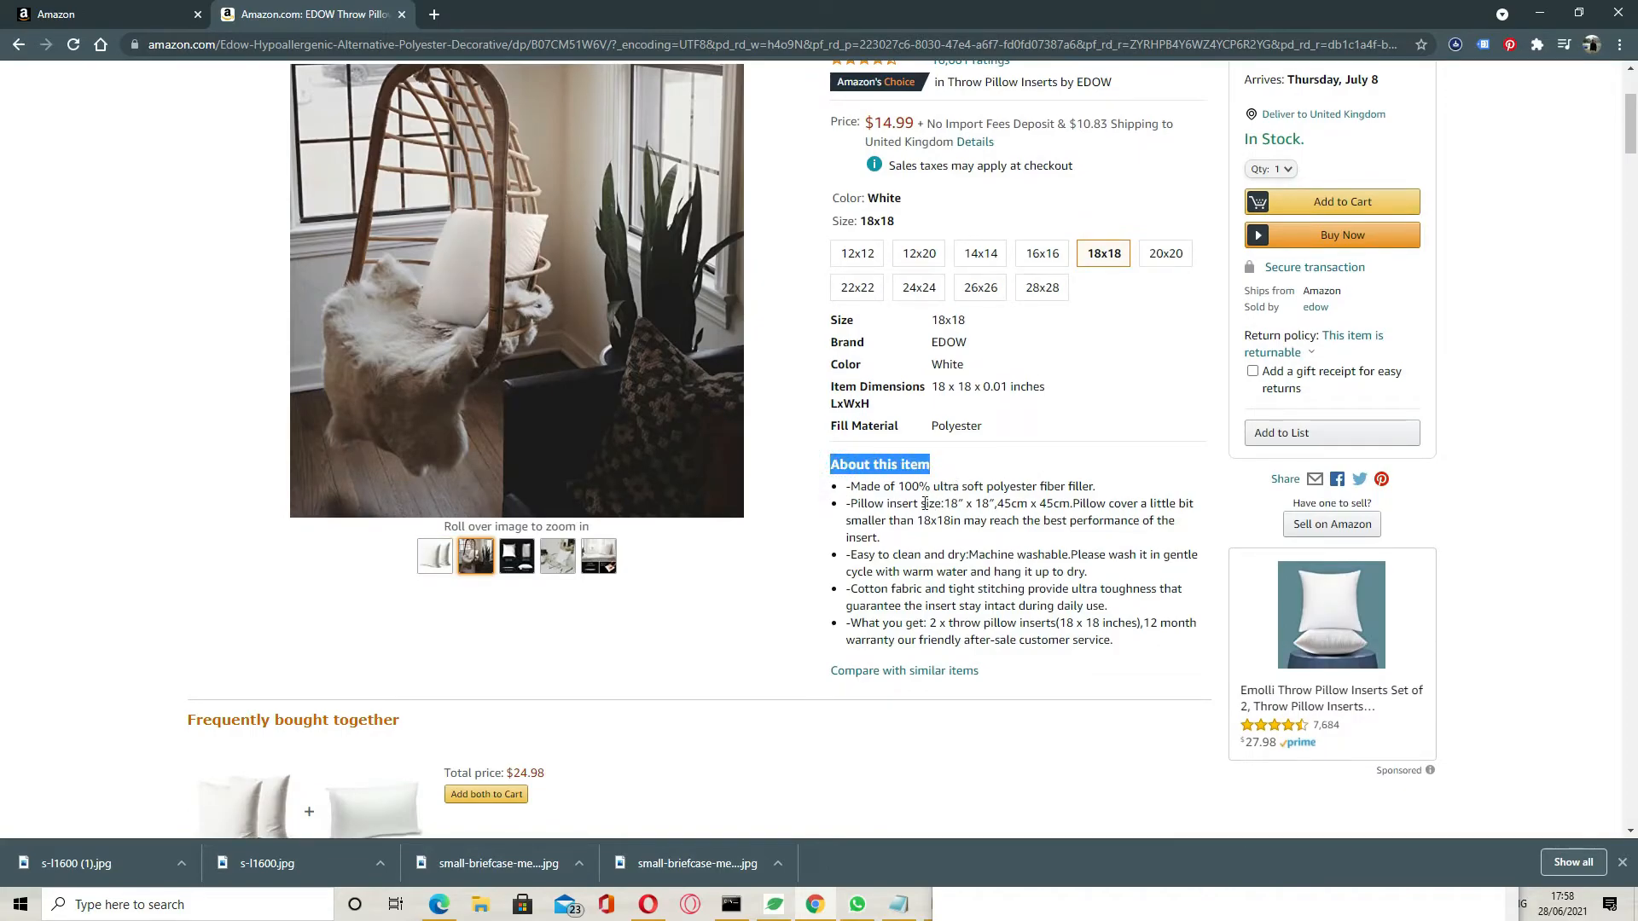
pyautogui.click(886, 503)
pyautogui.tripleClick(887, 487)
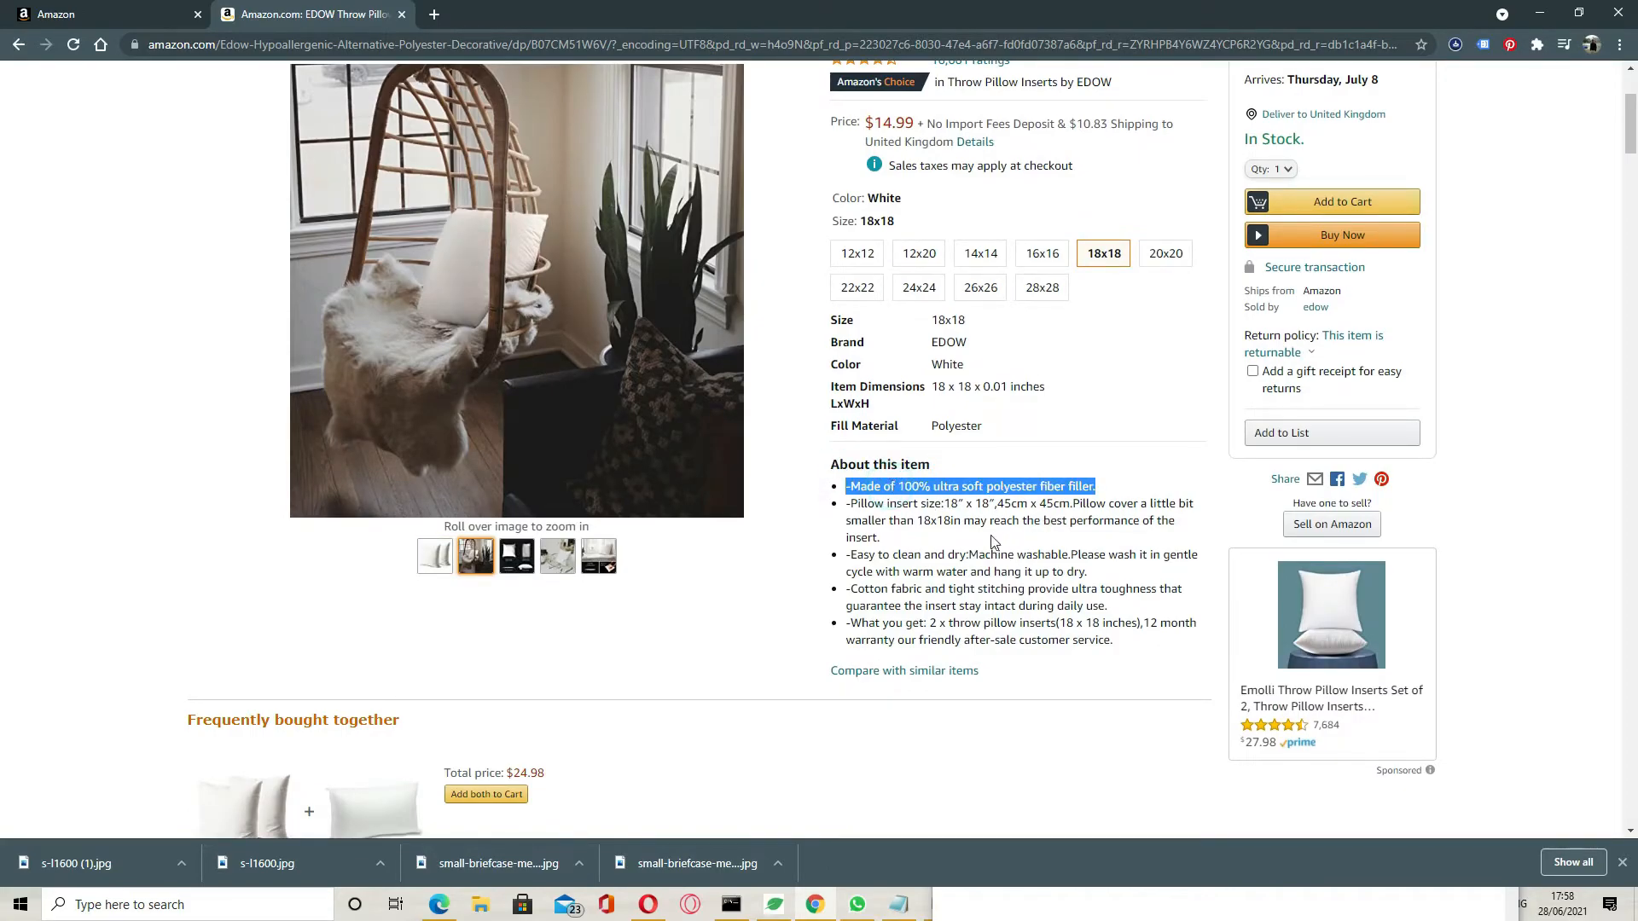
pyautogui.tripleClick(854, 504)
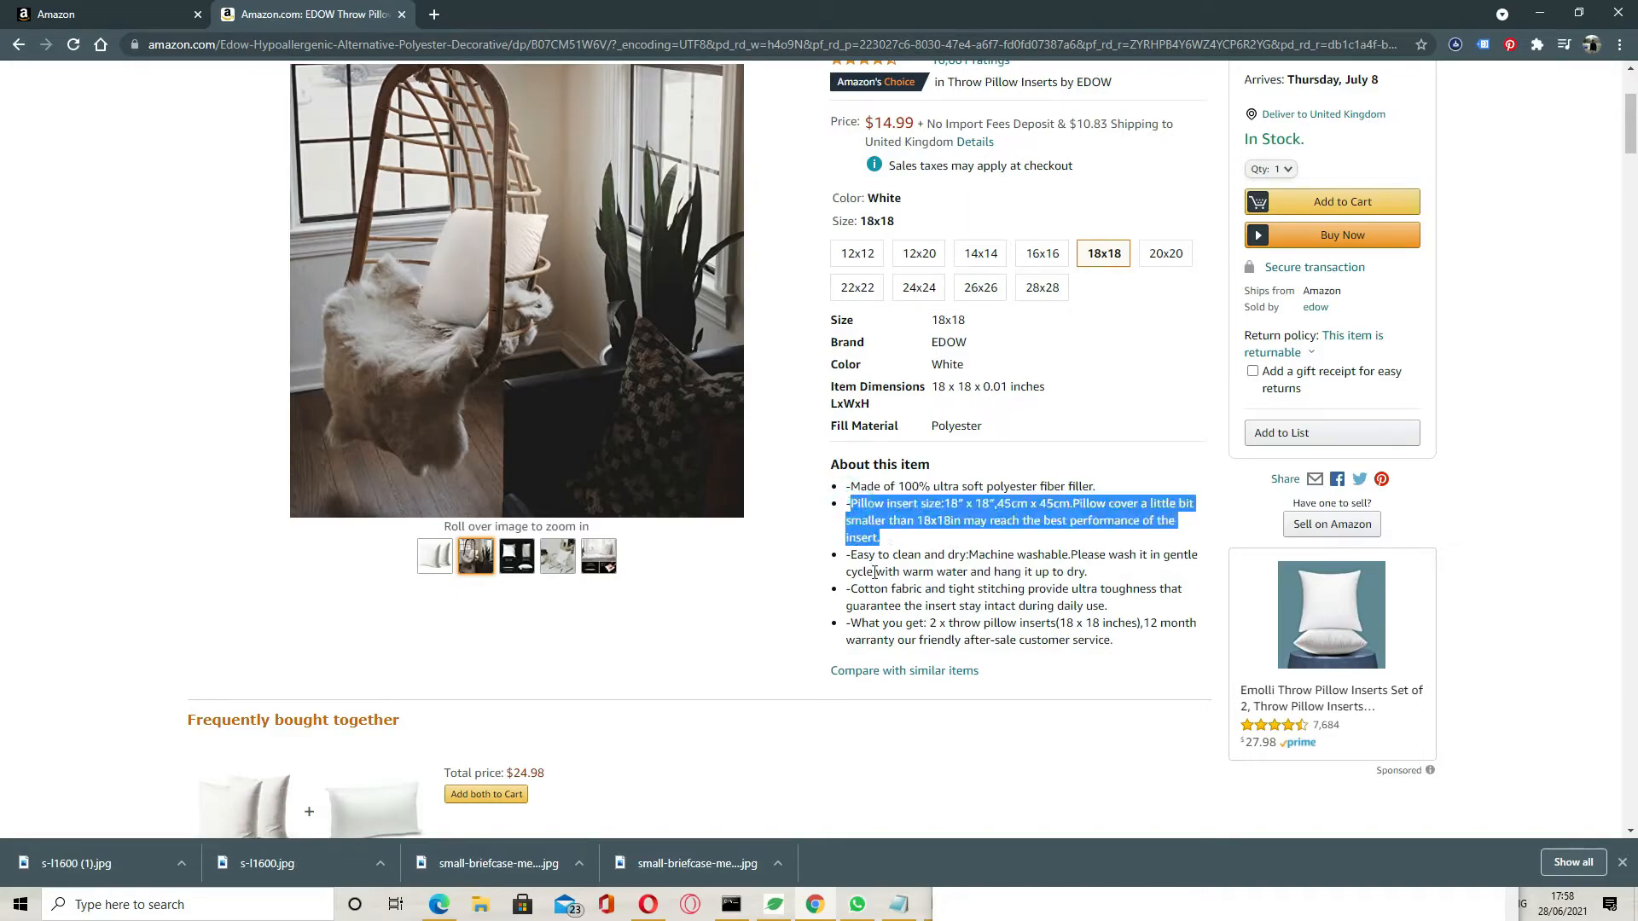
pyautogui.moveTo(851, 555); pyautogui.dragTo(1090, 573)
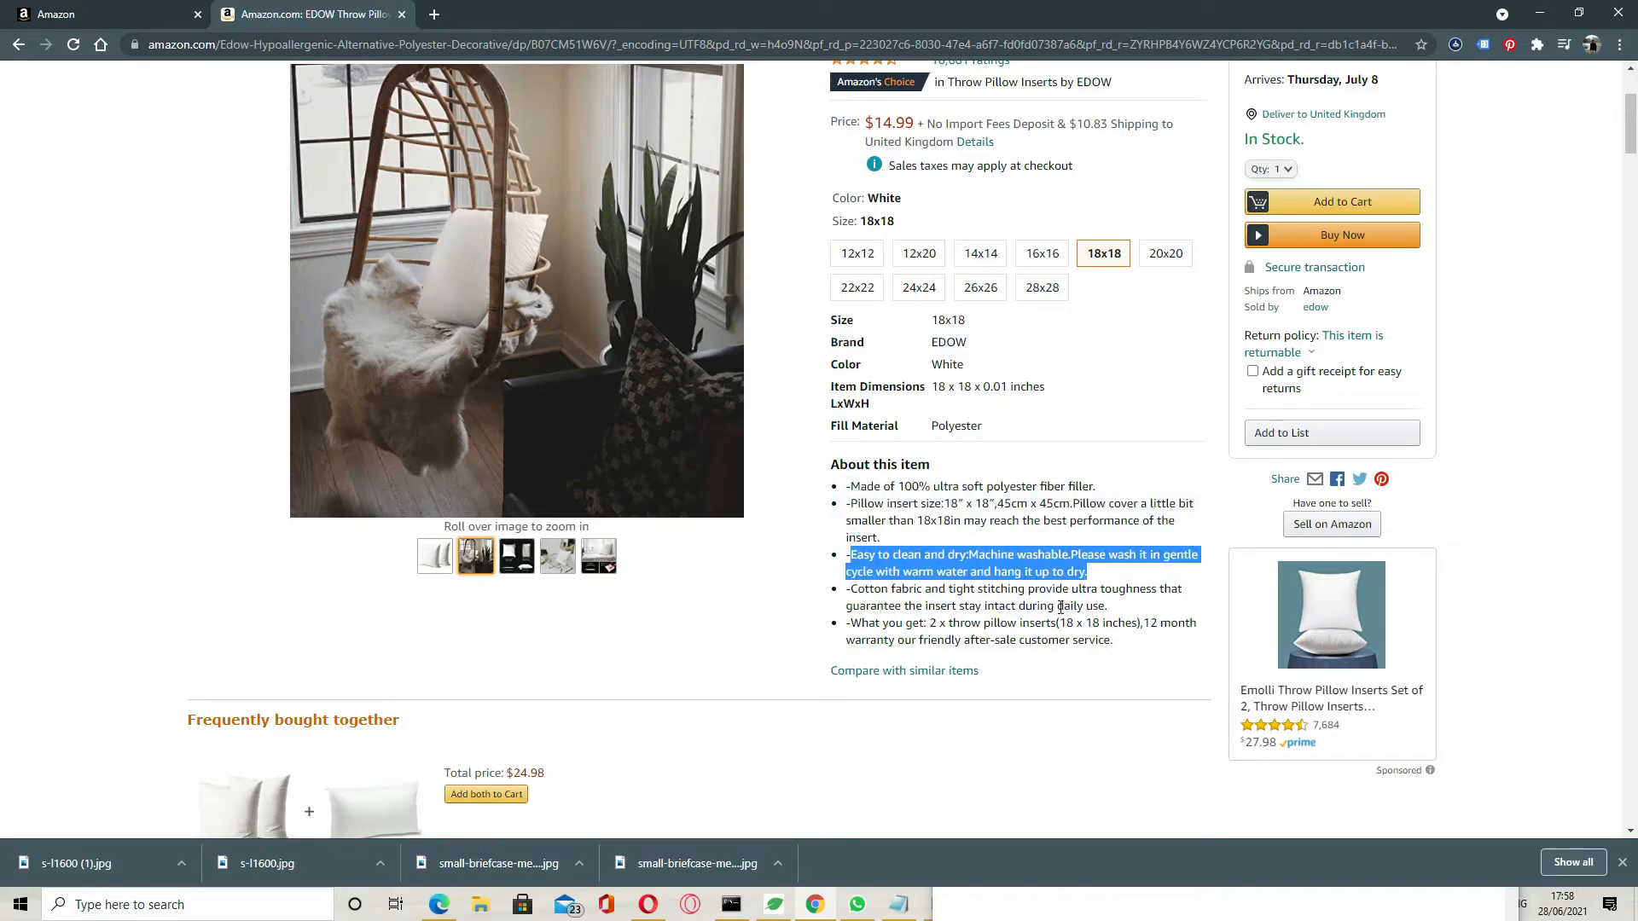
pyautogui.moveTo(850, 588); pyautogui.dragTo(1109, 606)
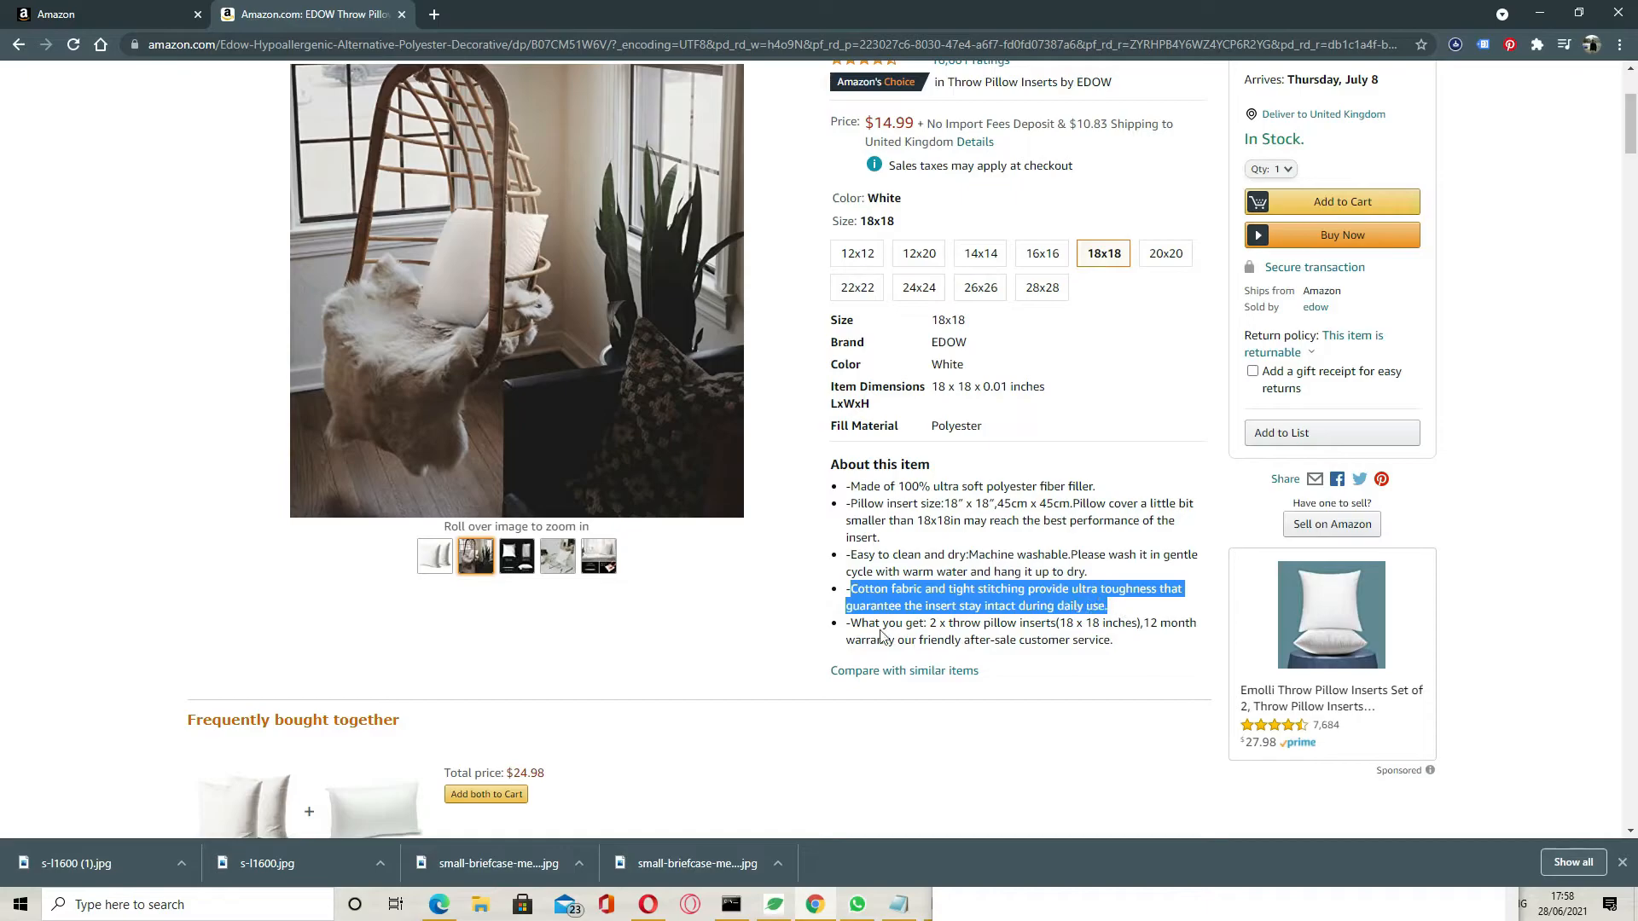
pyautogui.moveTo(852, 623); pyautogui.dragTo(1125, 651)
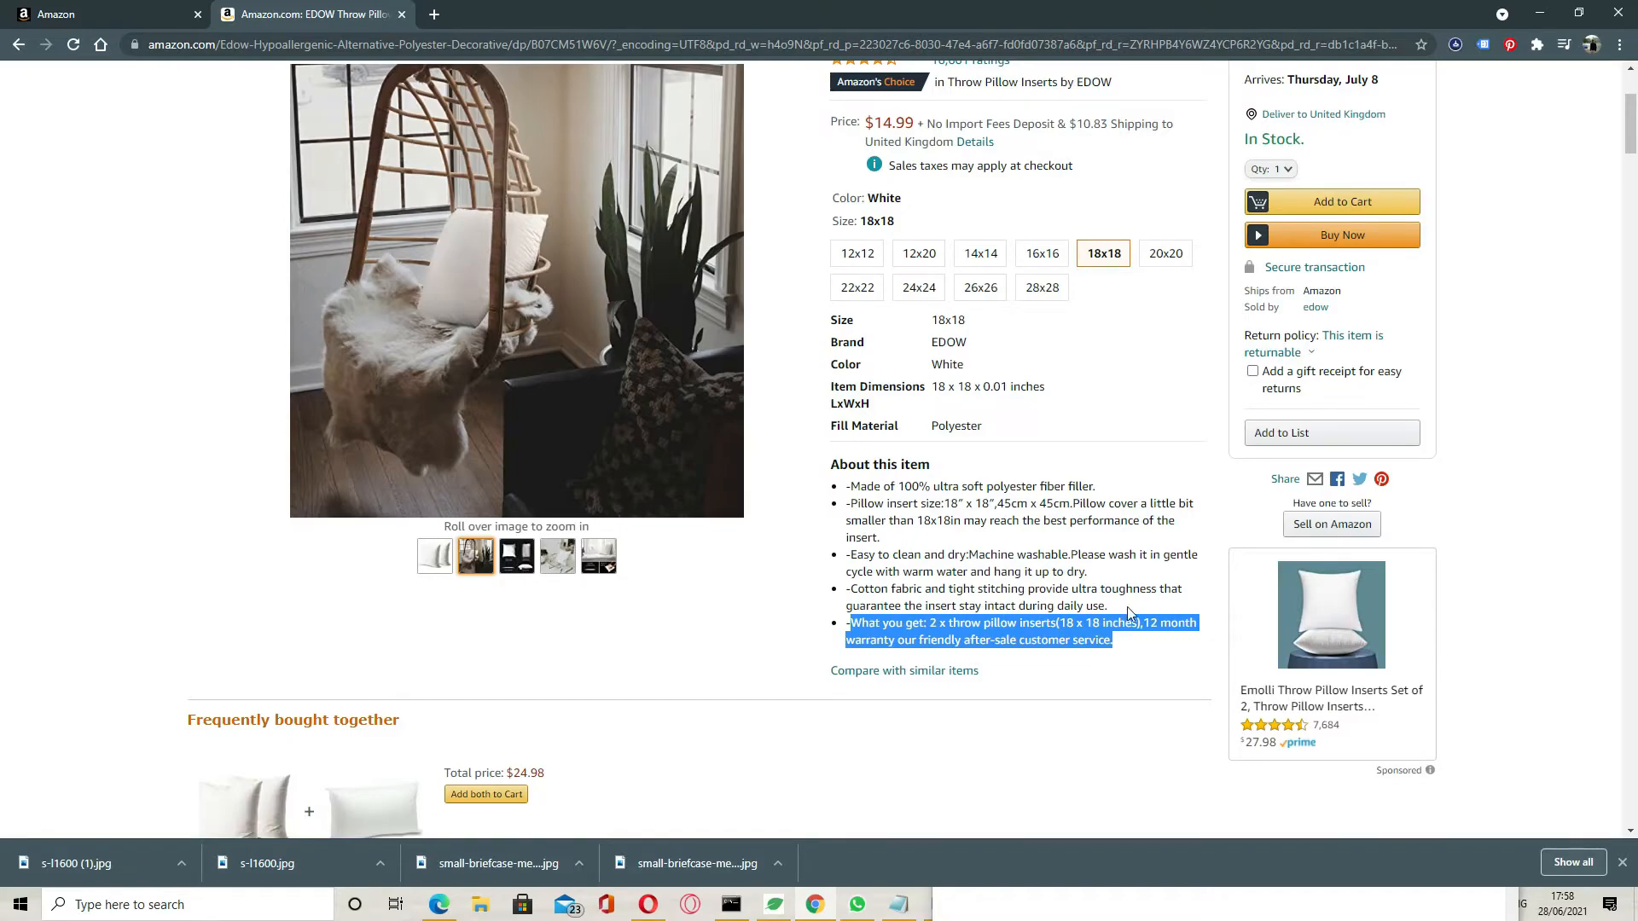
# Examine the product description section of the EDOW pillow page and compare its placement with the bullet points.
pyautogui.scroll(2, 1014, 542)
pyautogui.scroll(-2, 1086, 584)
pyautogui.scroll(-20, 913, 409)
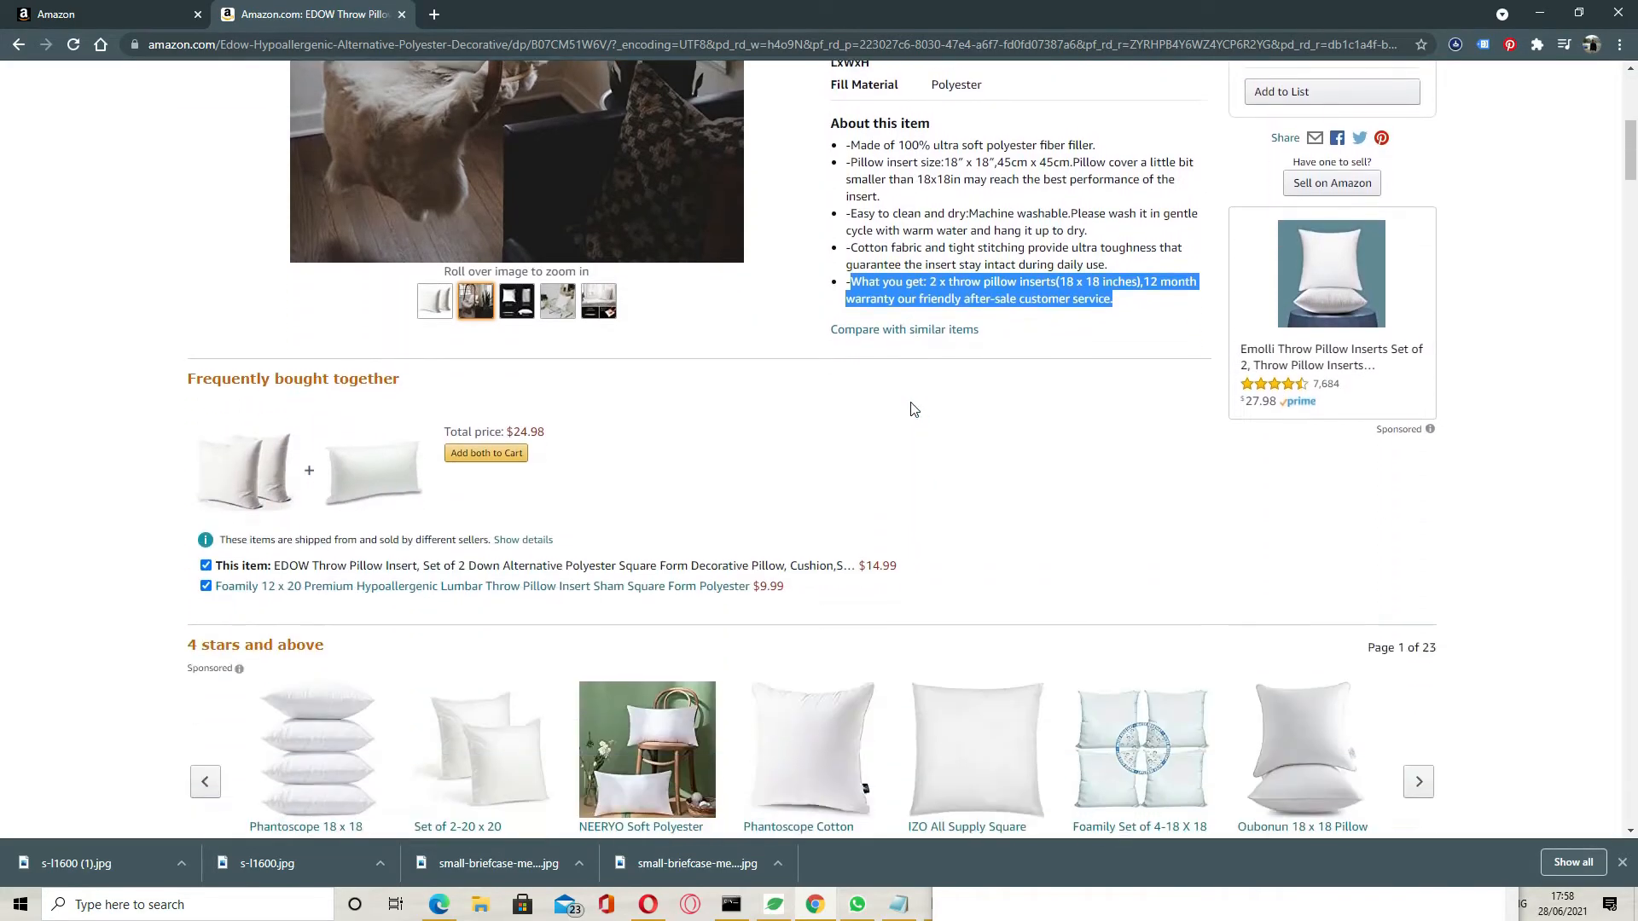
pyautogui.scroll(2, 913, 409)
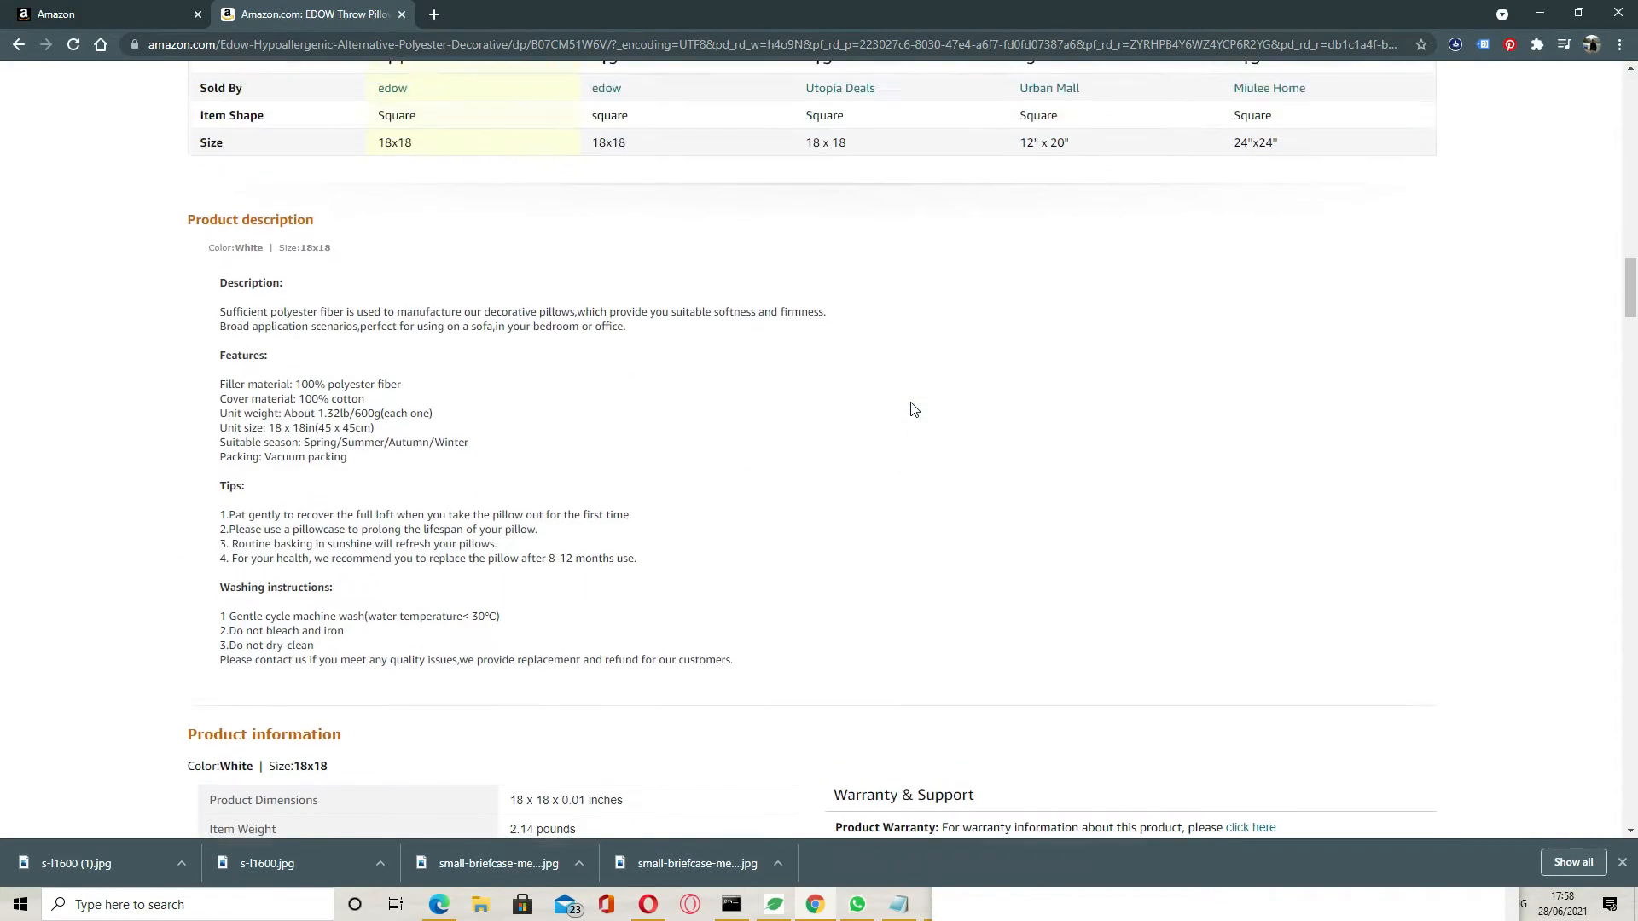
pyautogui.moveTo(190, 321); pyautogui.dragTo(696, 787)
pyautogui.scroll(20, 696, 787)
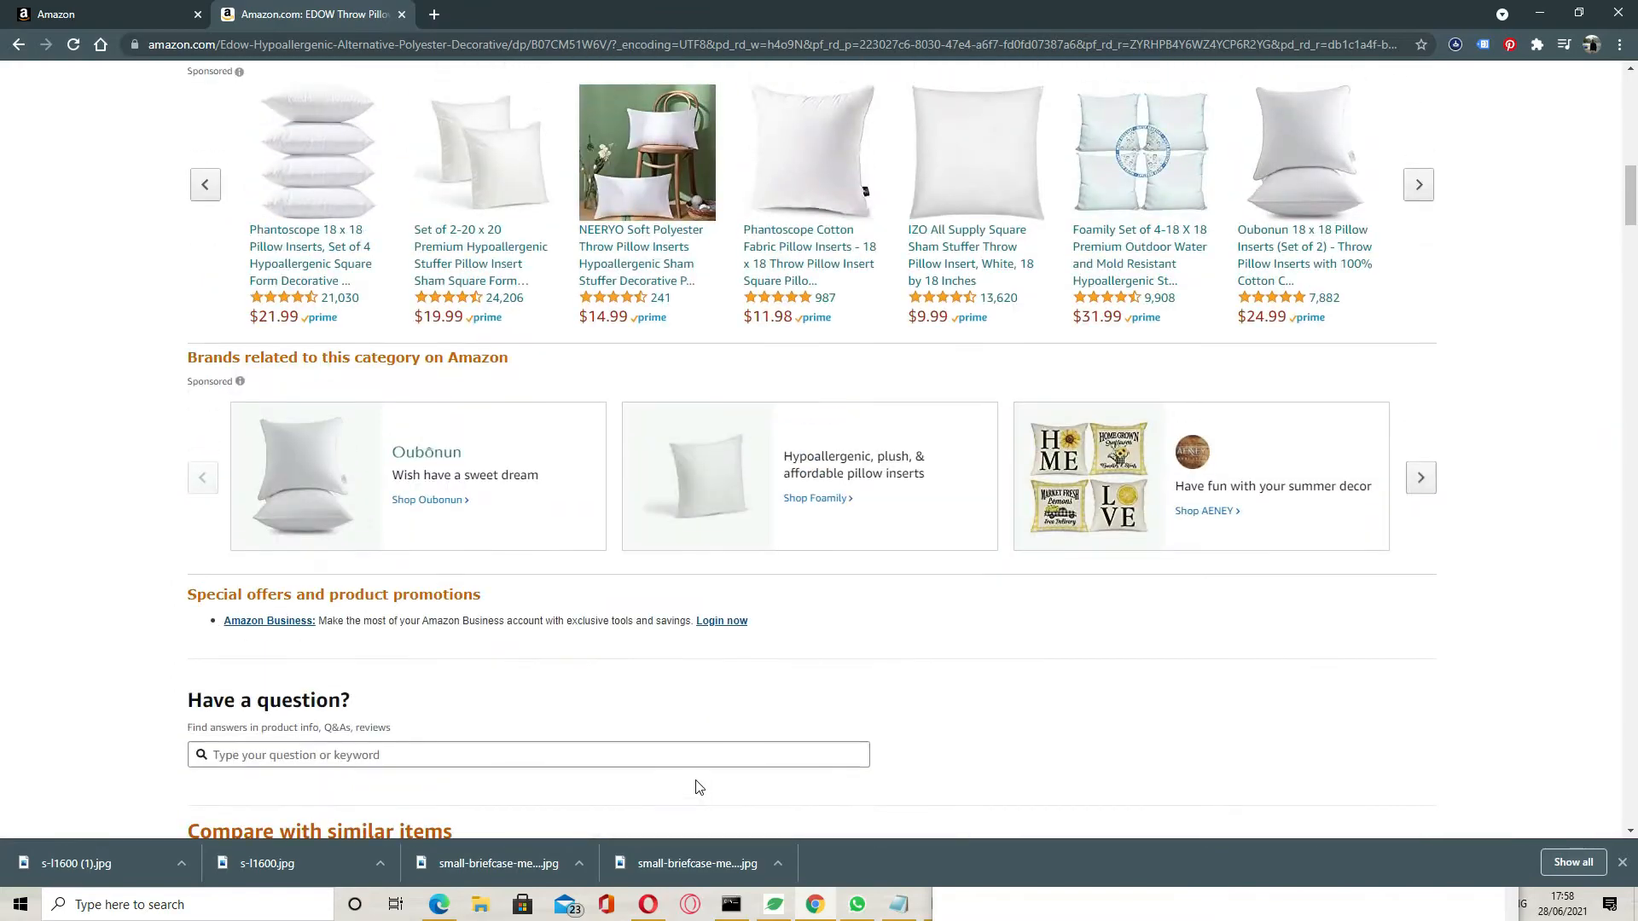
pyautogui.scroll(-20, 751, 708)
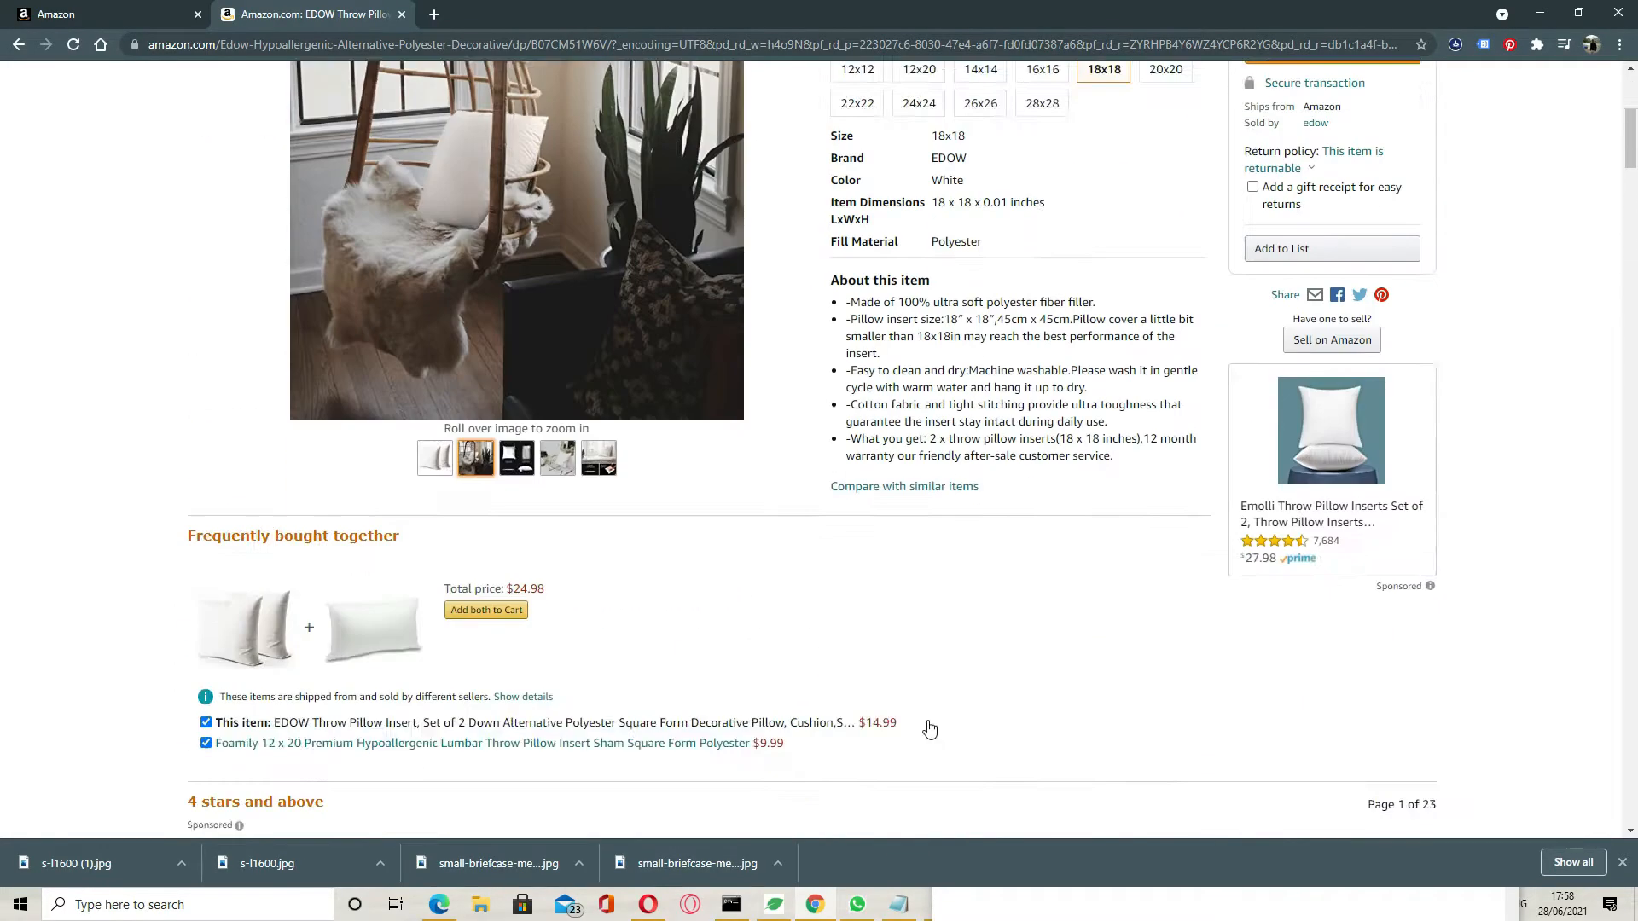
pyautogui.scroll(-1, 752, 715)
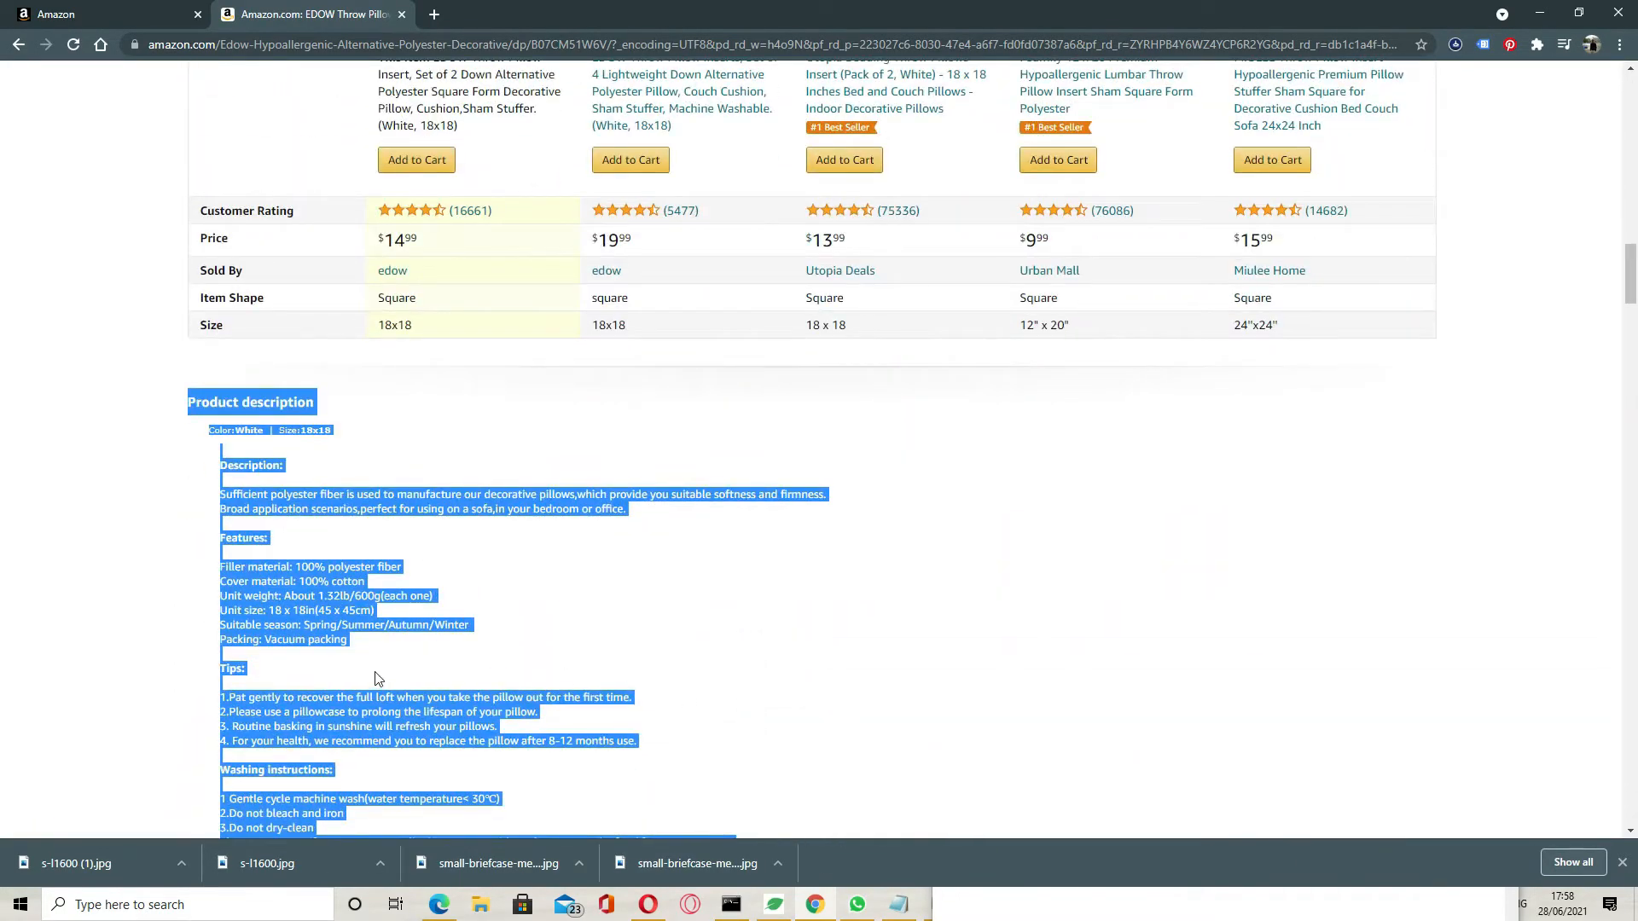
pyautogui.scroll(-1, 633, 687)
pyautogui.scroll(-4, 632, 687)
pyautogui.scroll(5, 631, 687)
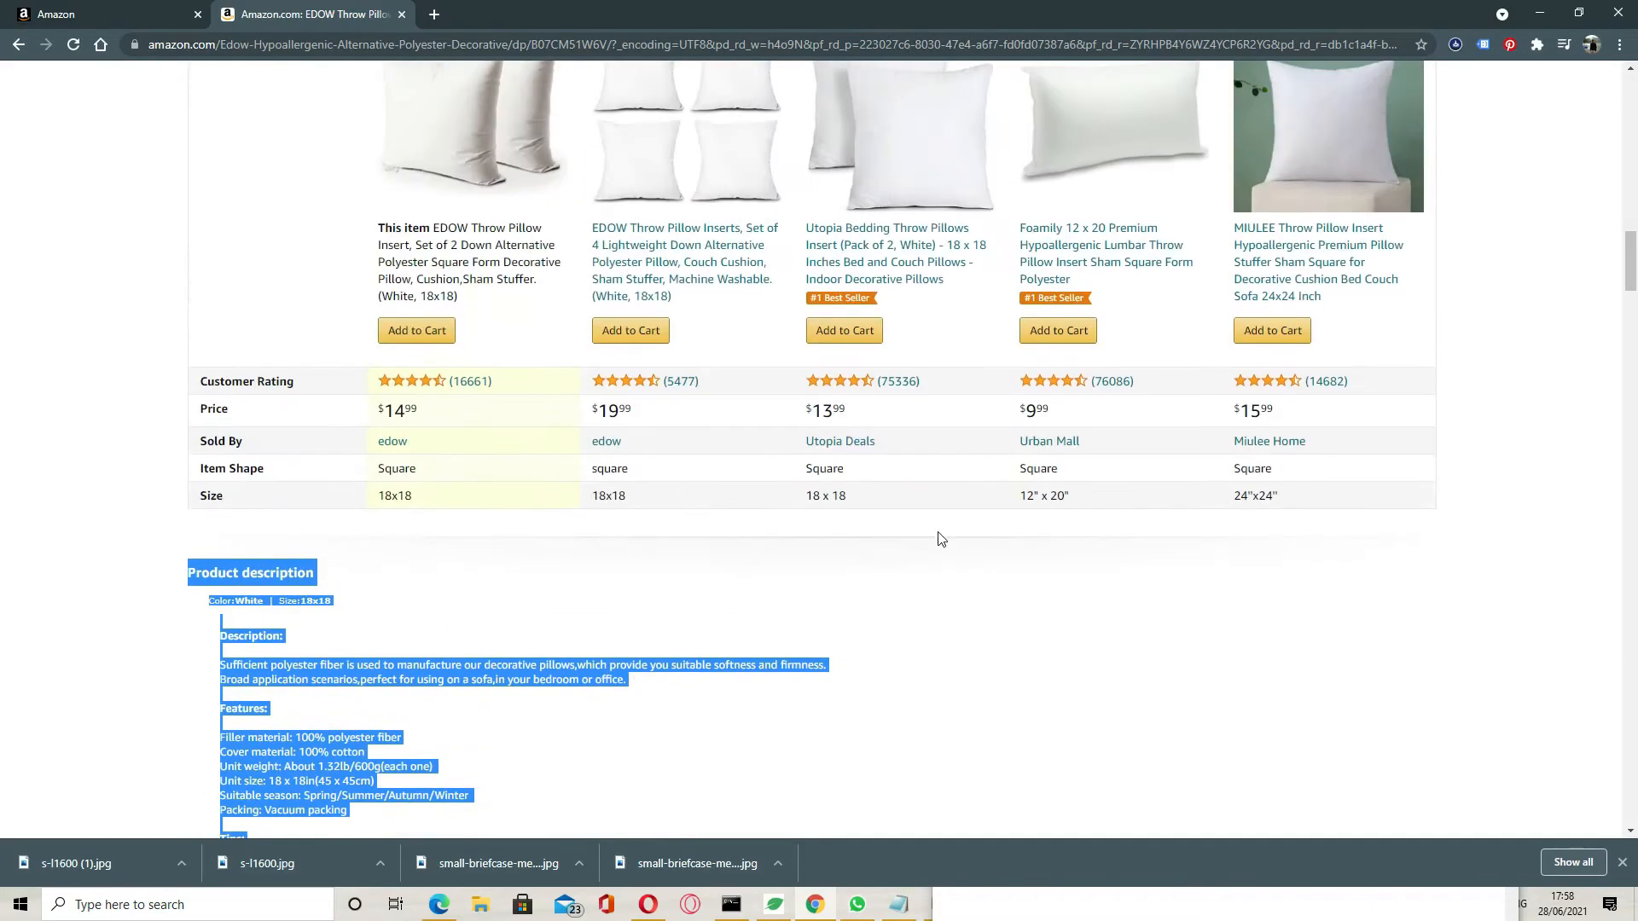
# Return to the shoulder bag listing and add four more bullet point fields.
pyautogui.click(130, 12)
pyautogui.click(716, 420)
pyautogui.click(717, 453)
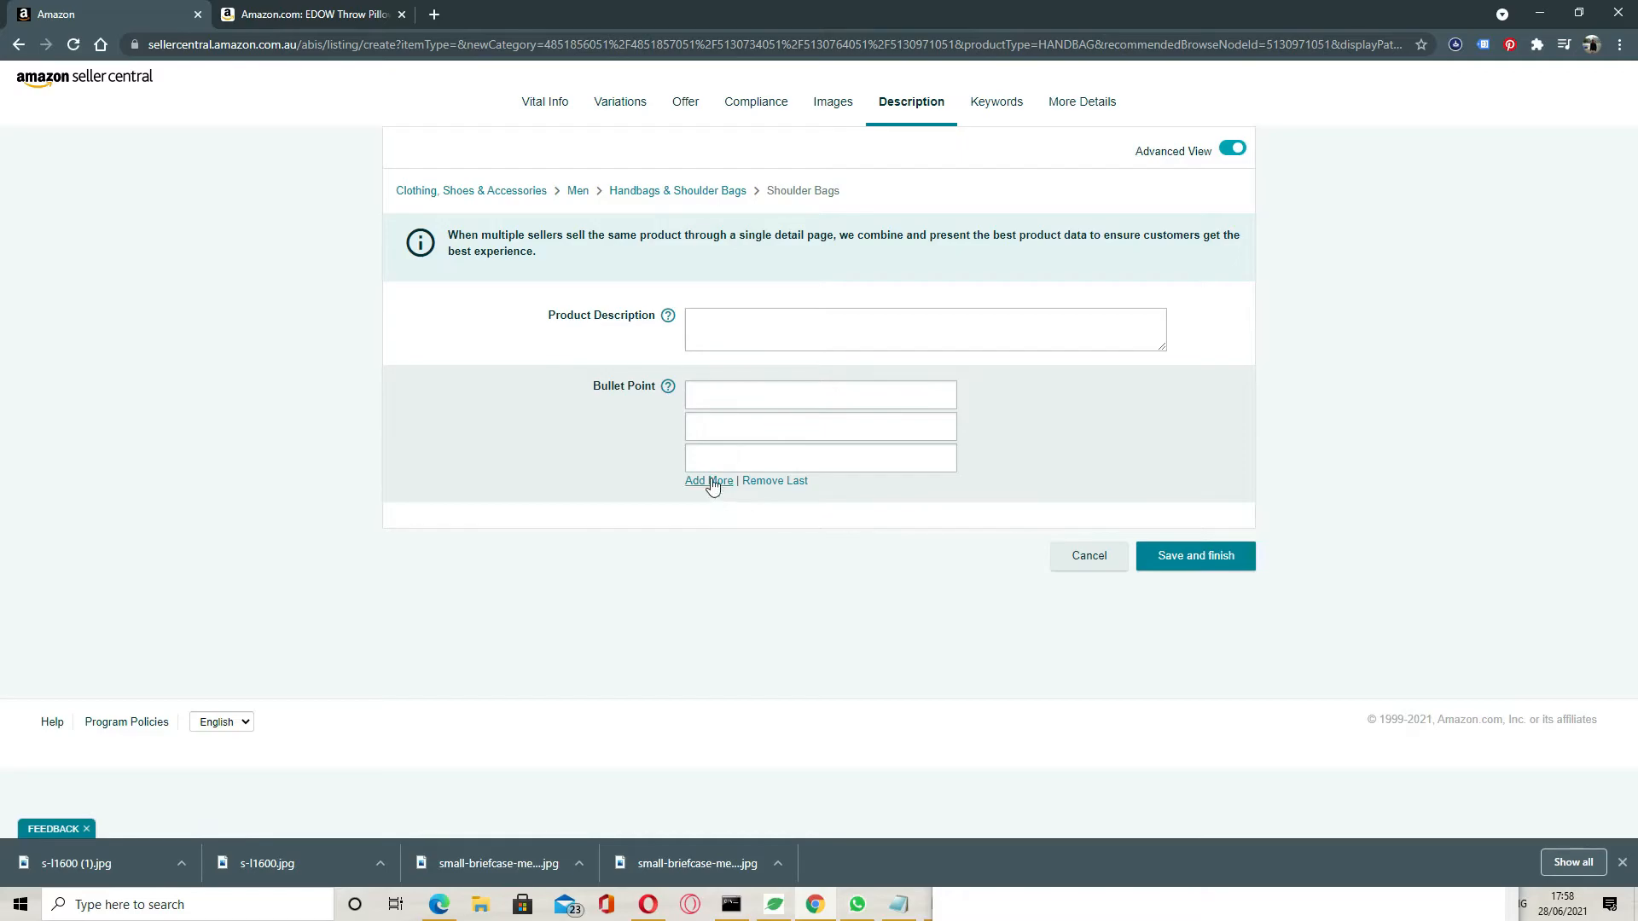
pyautogui.click(710, 480)
pyautogui.click(712, 513)
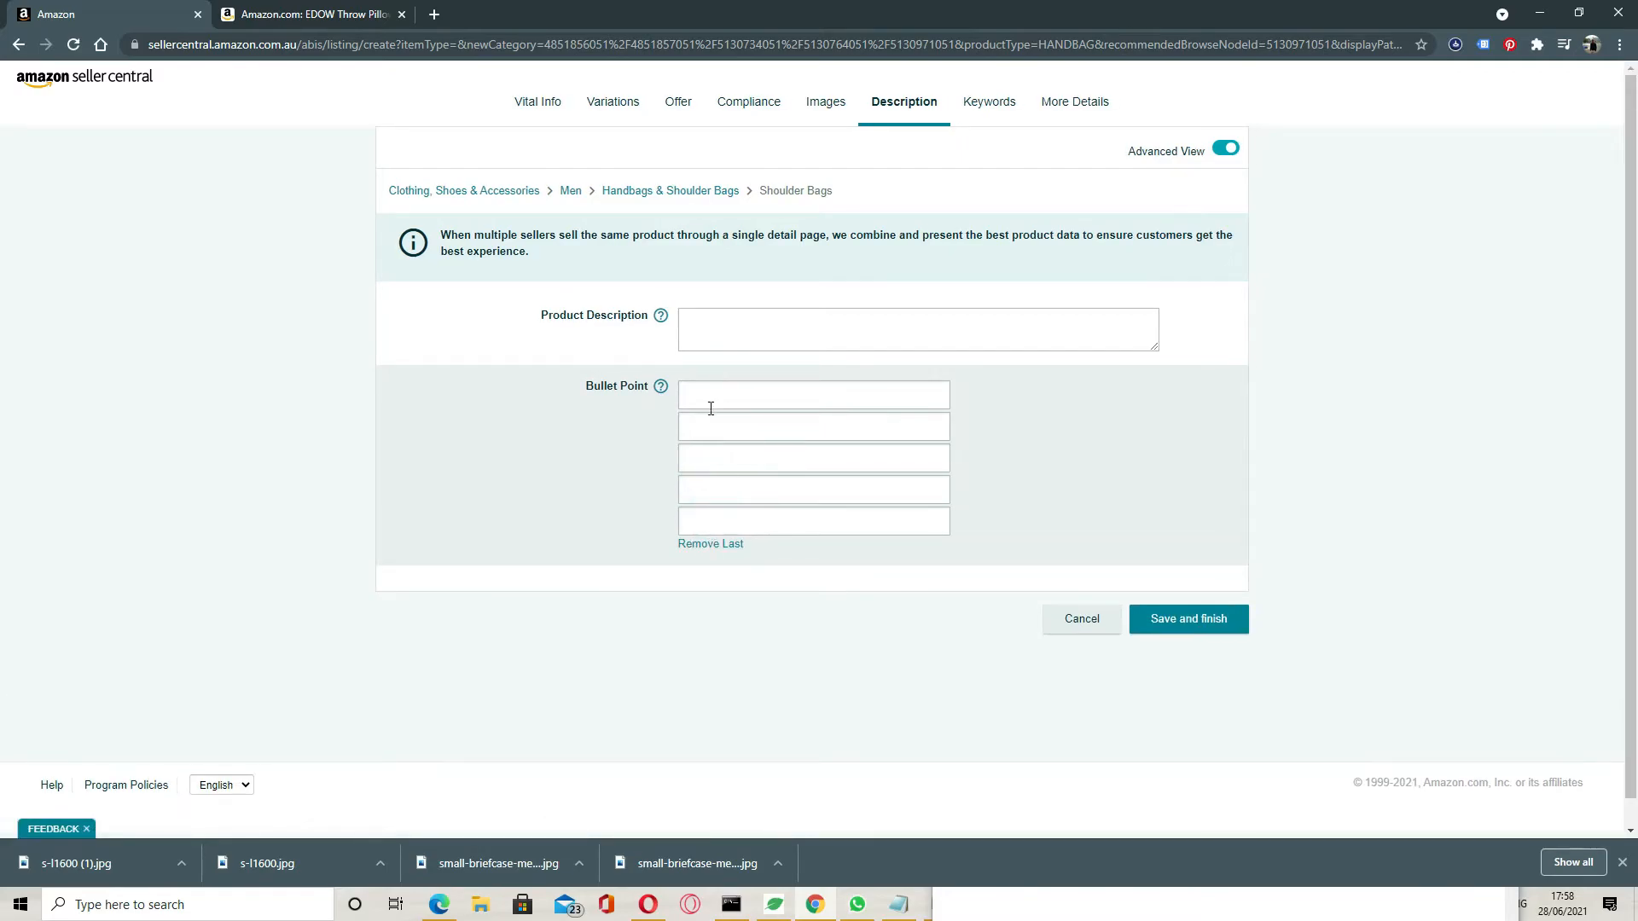
# Copy "01: Cowhide Genuine Leather" from the Notepad notes into the first bullet point.
pyautogui.click(900, 901)
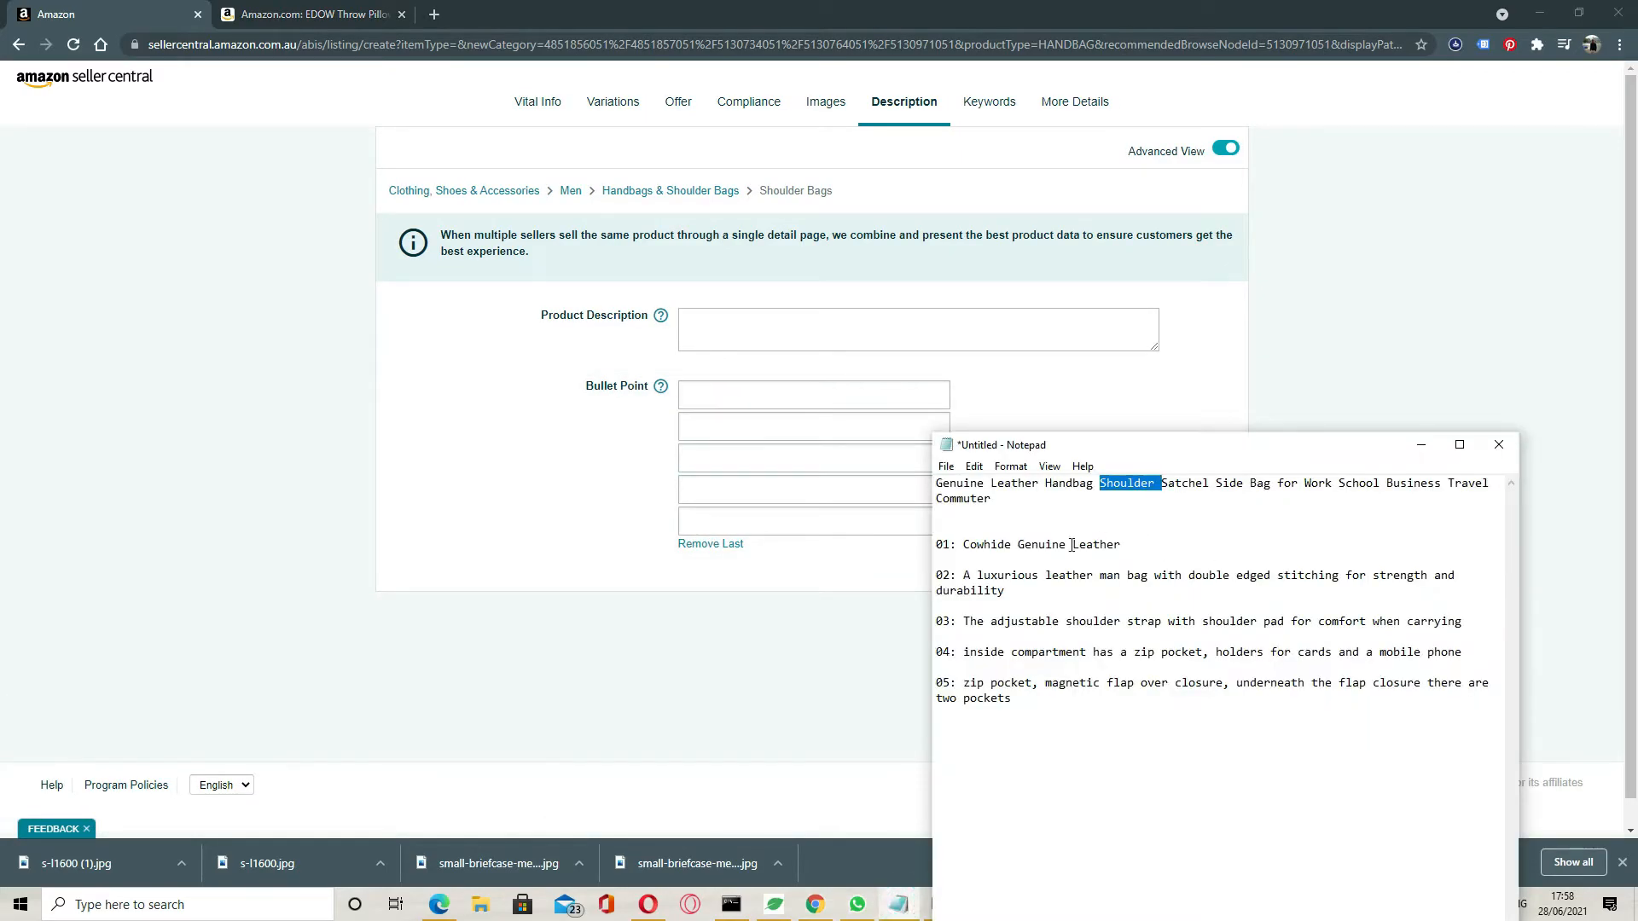
pyautogui.moveTo(1155, 545); pyautogui.dragTo(925, 546)
pyautogui.hotkey('ctrl', 'c')
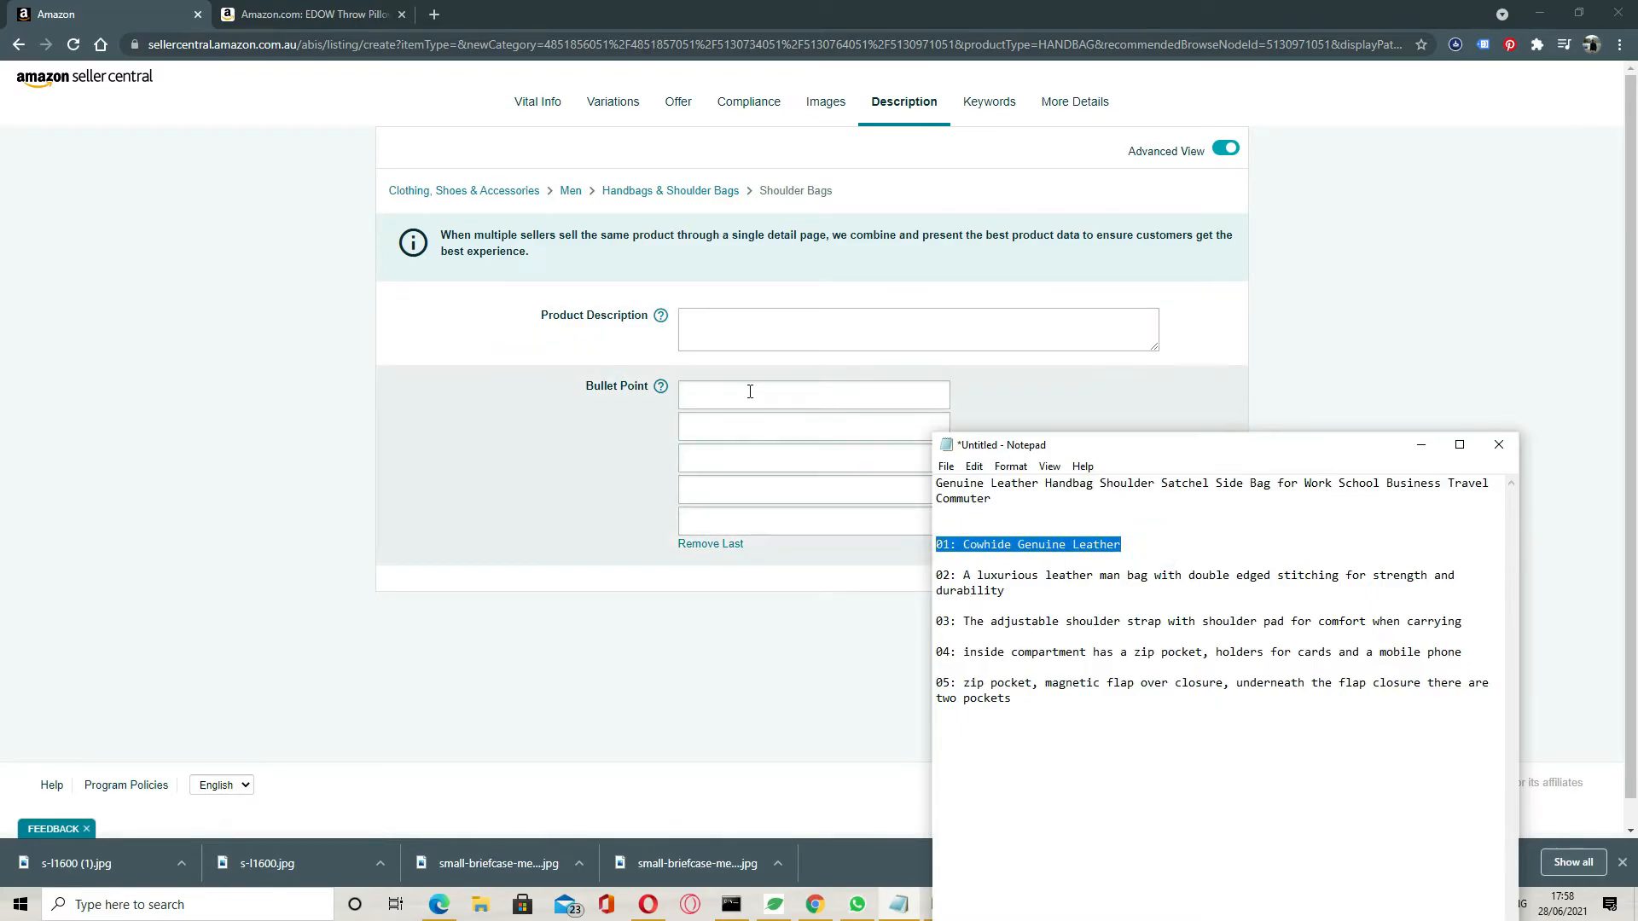
pyautogui.click(746, 394)
pyautogui.hotkey('ctrl', 'v')
# Copy "02: A luxurious leather man bag with double edged stitching for strength and durability" from Notepad into the second bullet point.
pyautogui.click(901, 903)
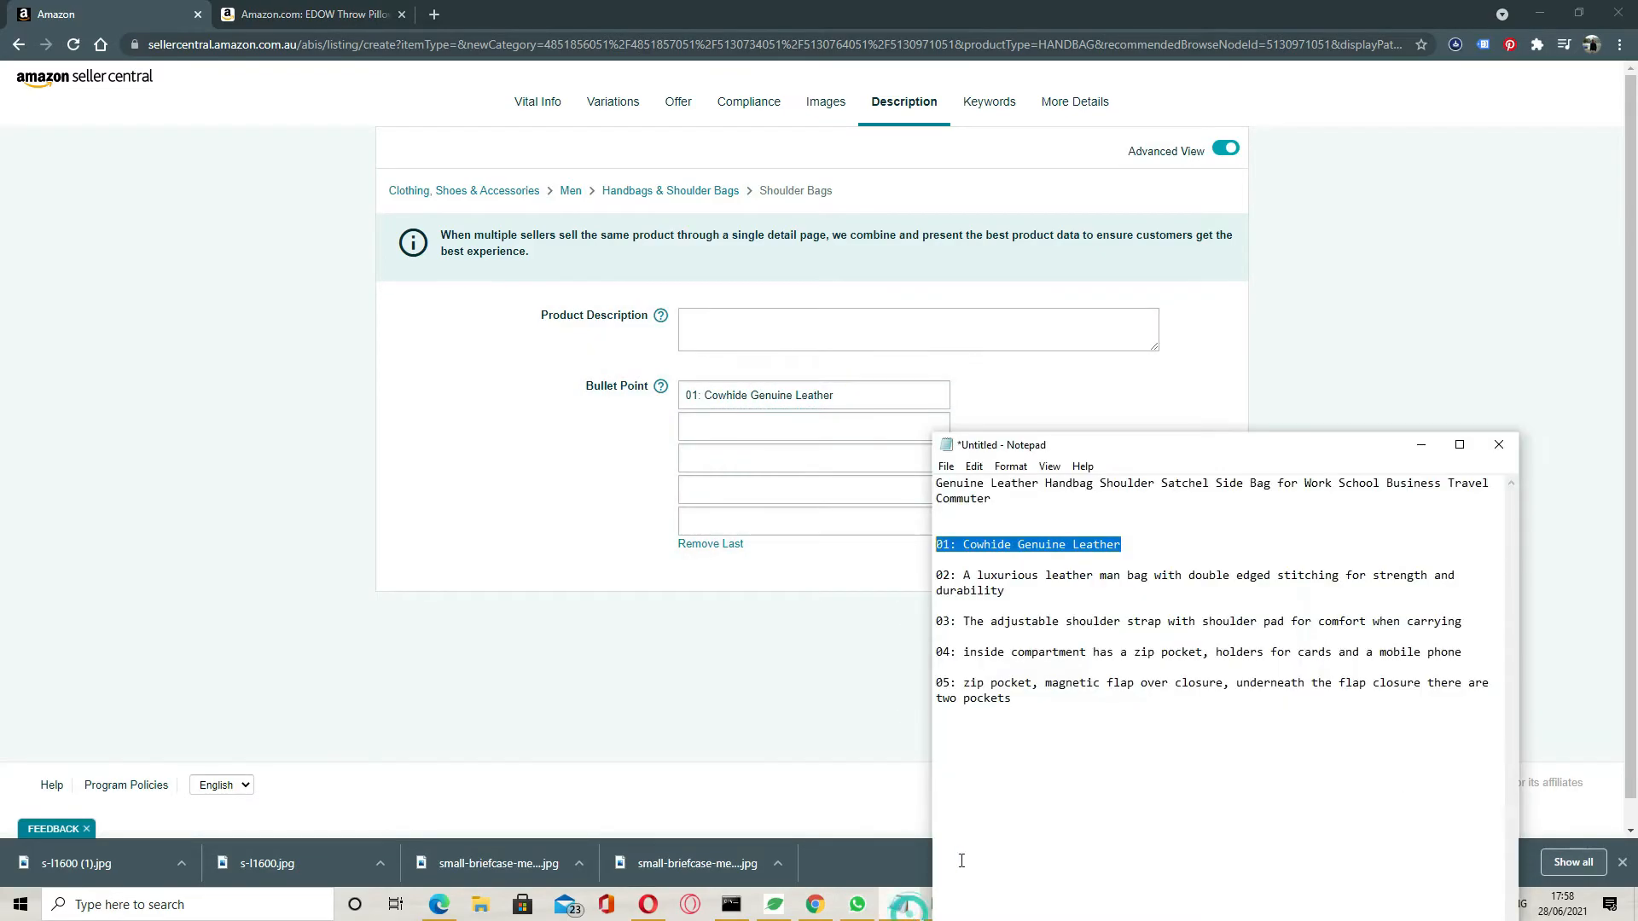
pyautogui.click(944, 591)
pyautogui.moveTo(936, 575); pyautogui.dragTo(1013, 603)
pyautogui.hotkey('ctrl', 'c')
pyautogui.click(721, 429)
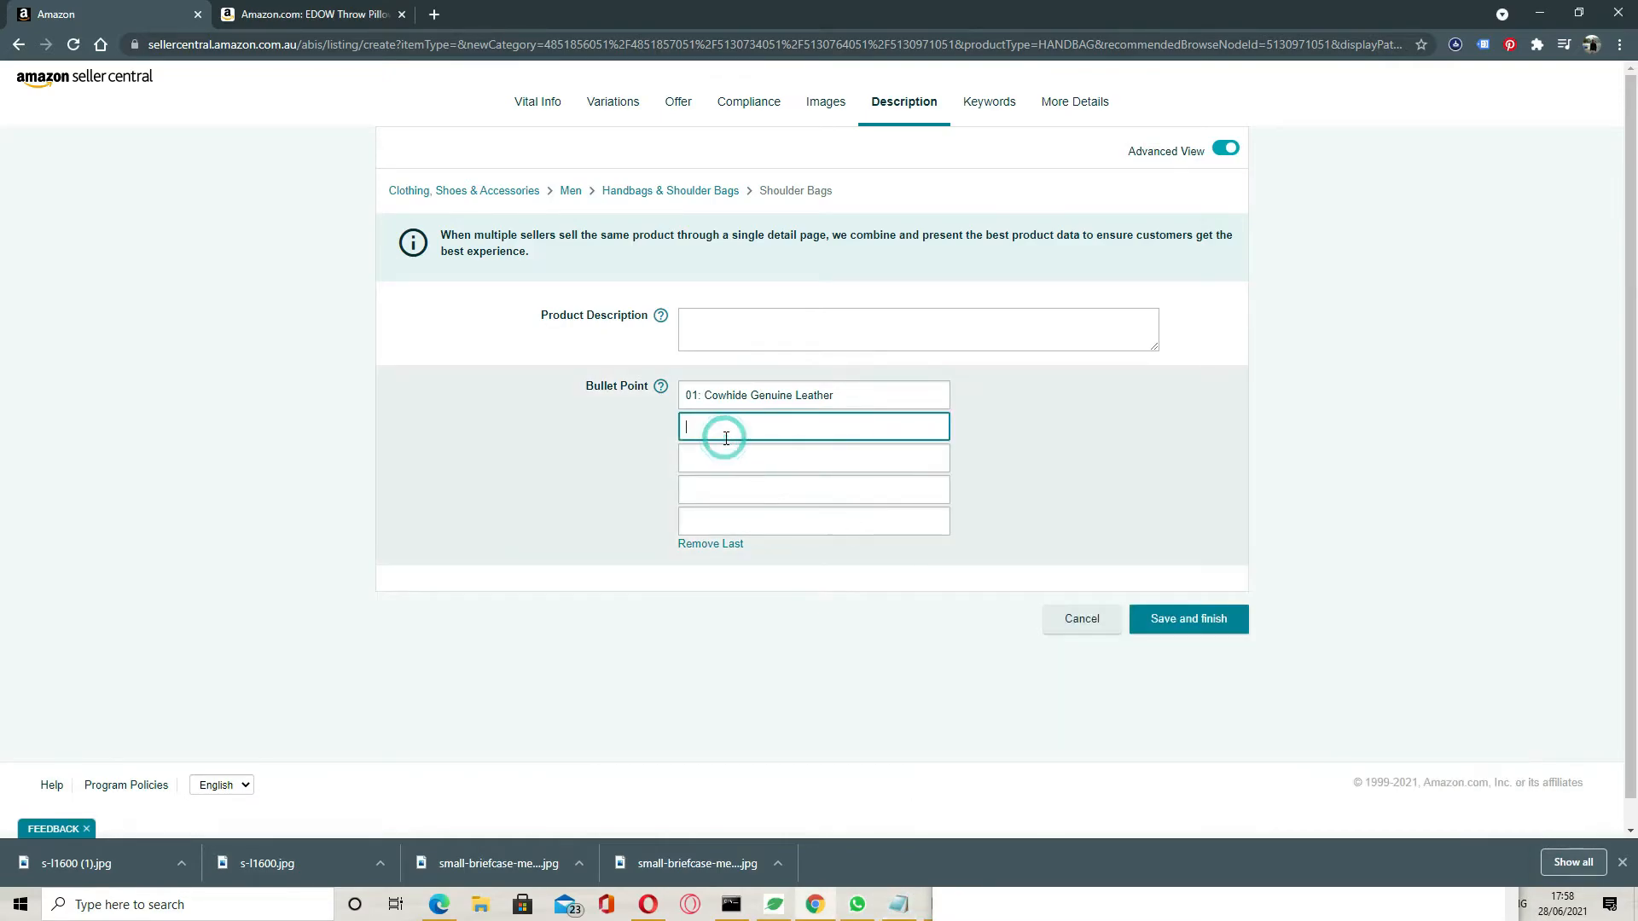
pyautogui.hotkey('ctrl', 'v')
# Copy "03: The adjustable shoulder strap with shoulder pad for comfort when carrying" from Notepad into the third bullet point.
pyautogui.click(900, 904)
pyautogui.click(983, 621)
pyautogui.moveTo(1463, 621); pyautogui.dragTo(936, 619)
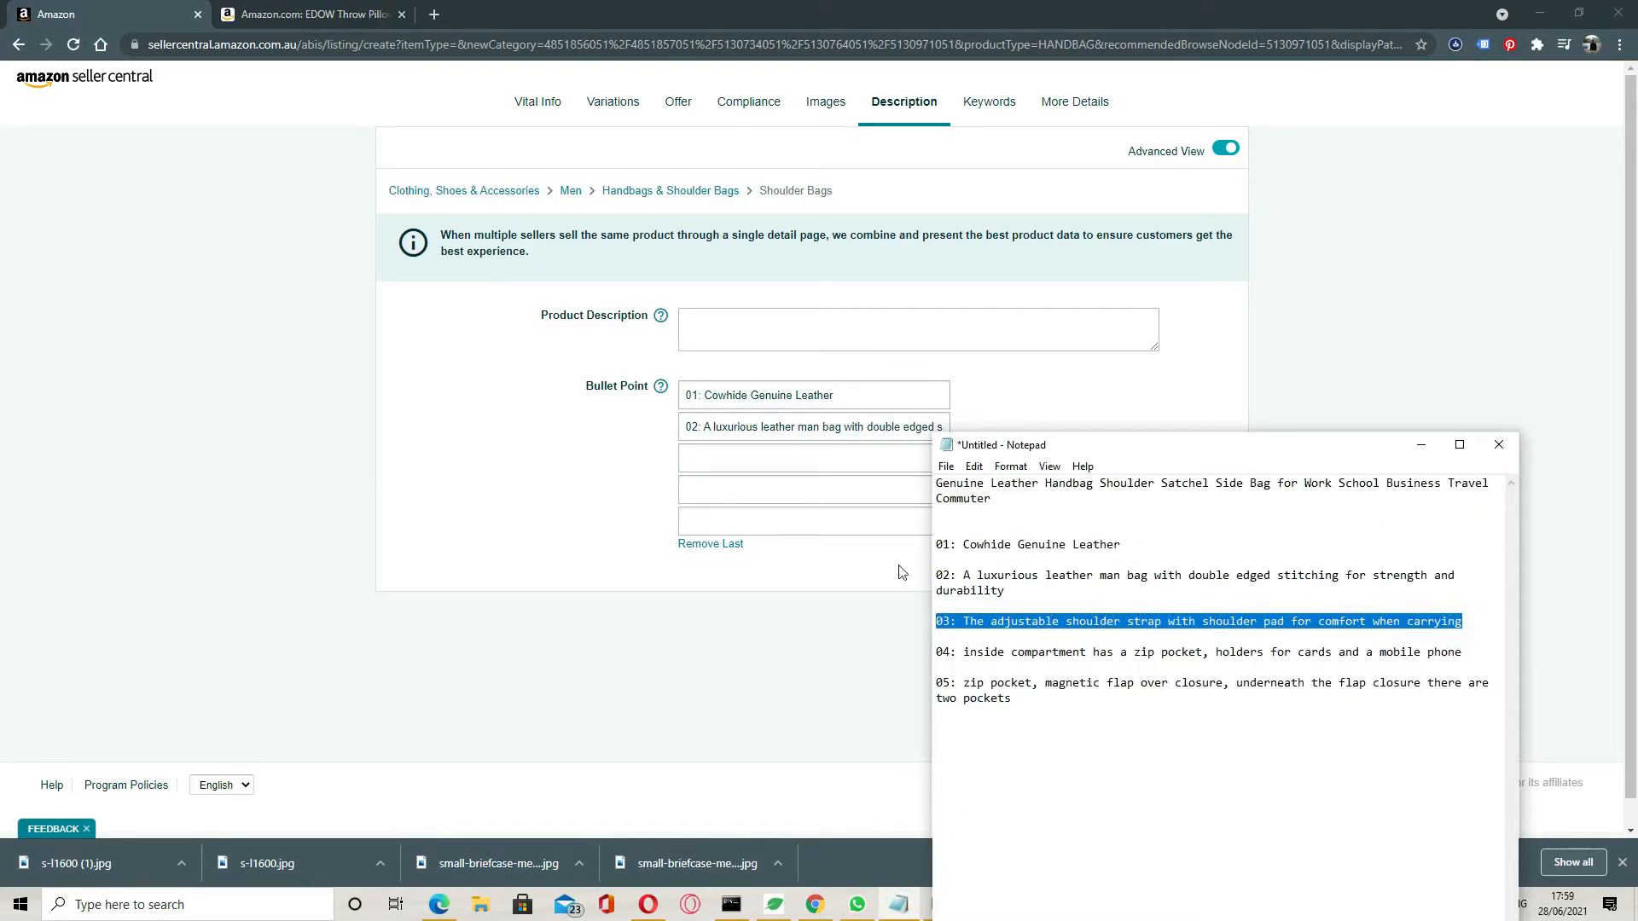
pyautogui.click(745, 461)
pyautogui.hotkey('ctrl', 'v')
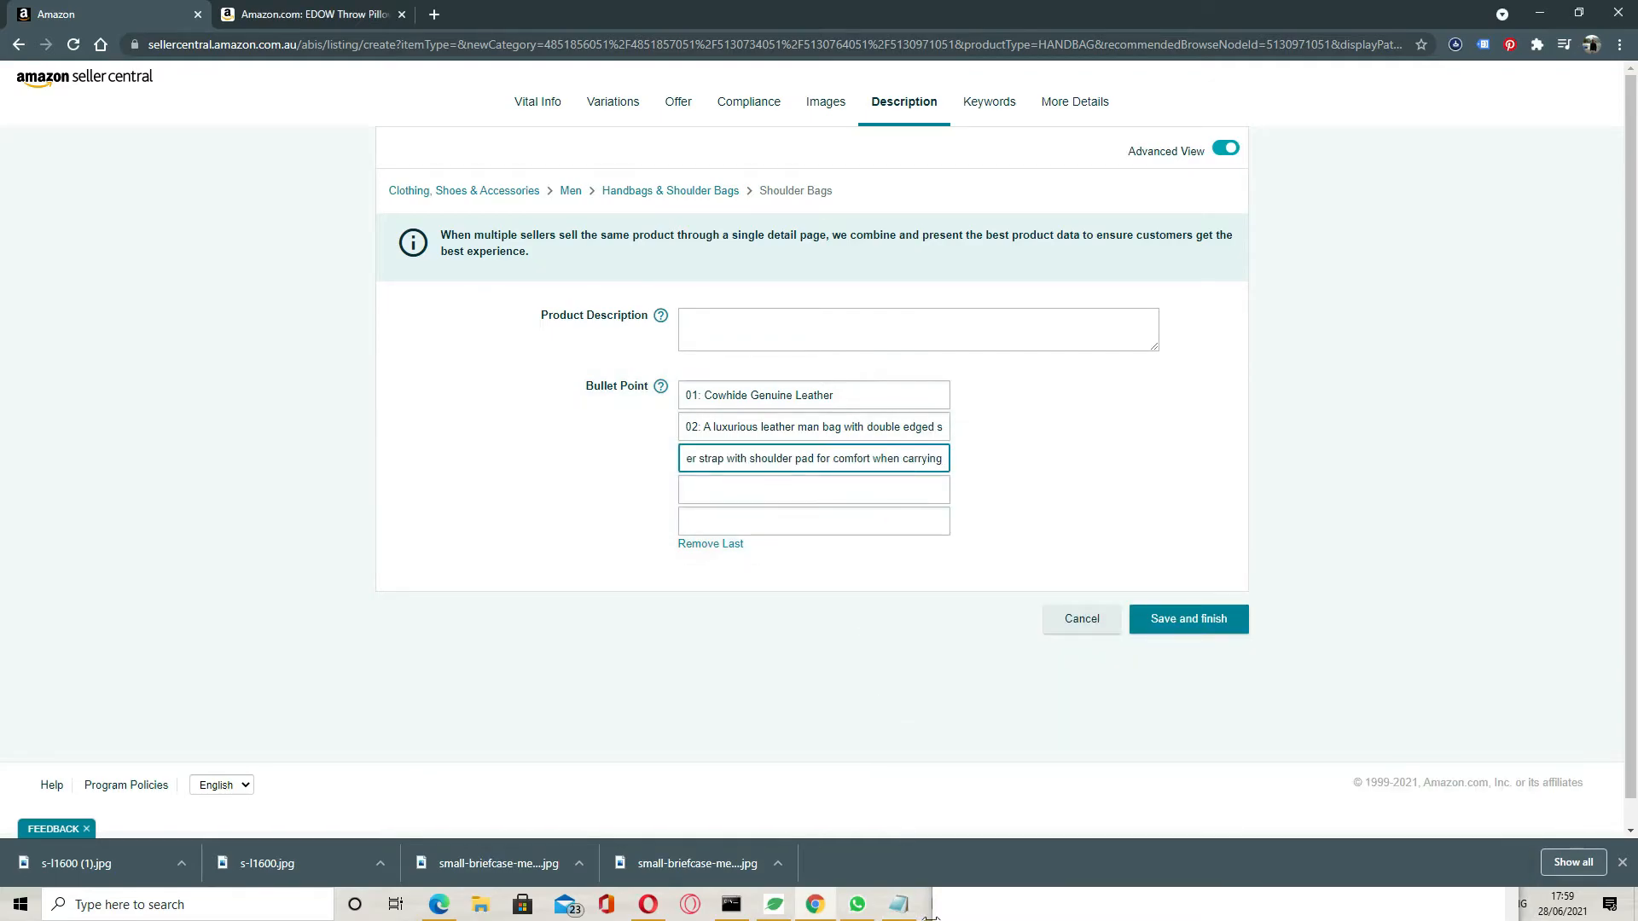
# Copy "04: inside compartment has a zip pocket, holders for cards and a mobile phone" from Notepad into the fourth bullet point.
pyautogui.click(900, 904)
pyautogui.moveTo(938, 653); pyautogui.dragTo(1474, 655)
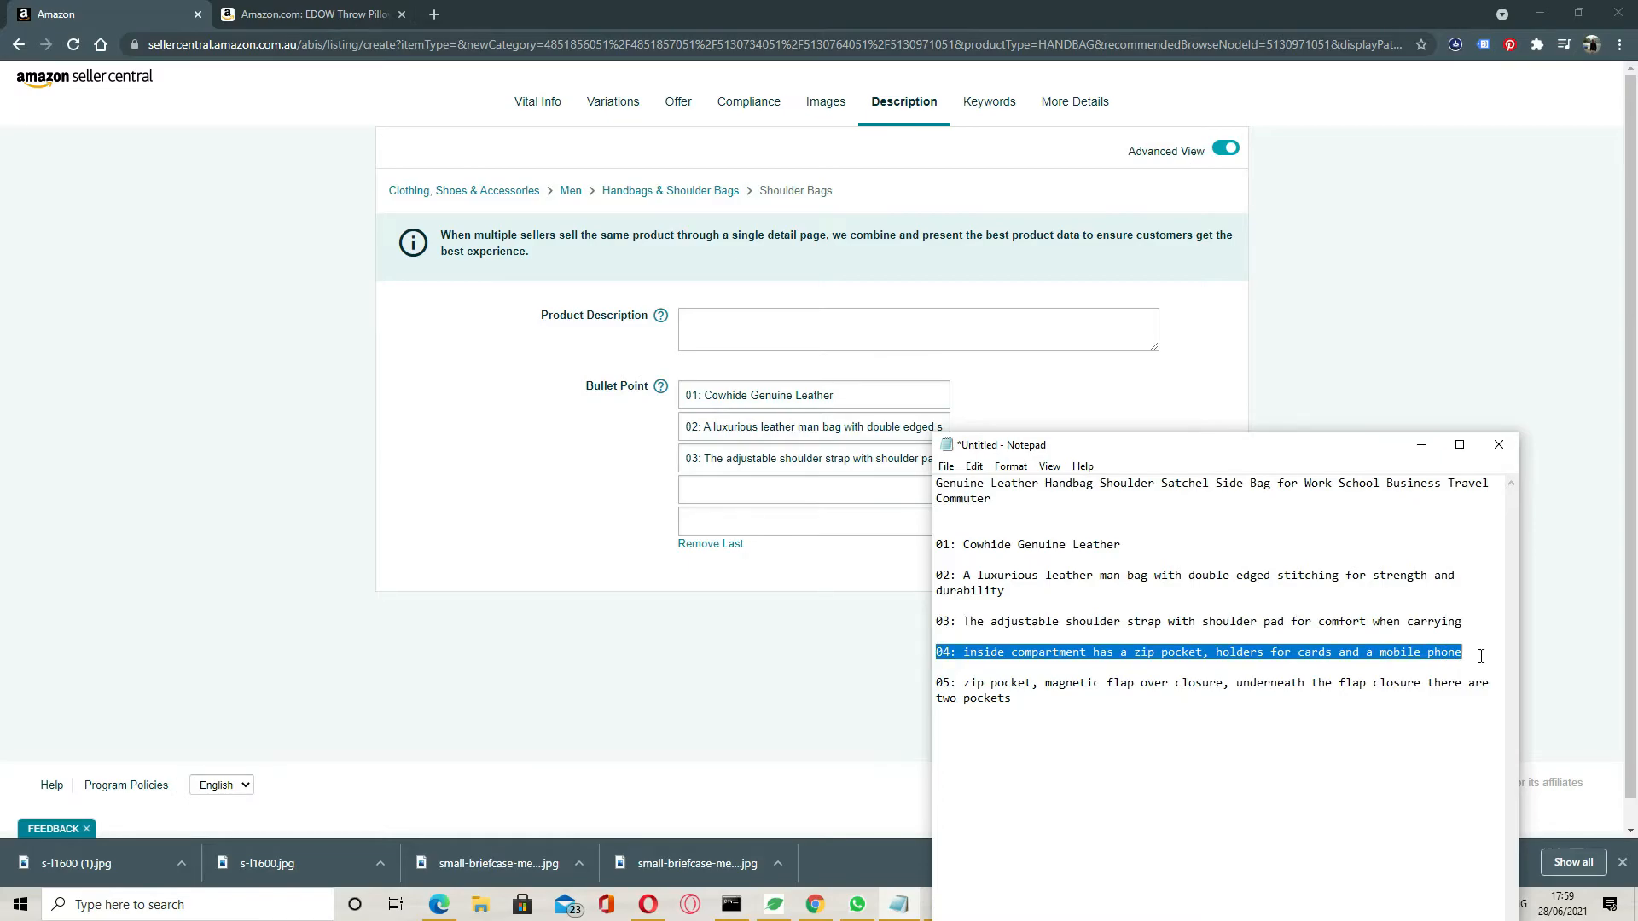
pyautogui.click(736, 490)
pyautogui.hotkey('ctrl', 'v')
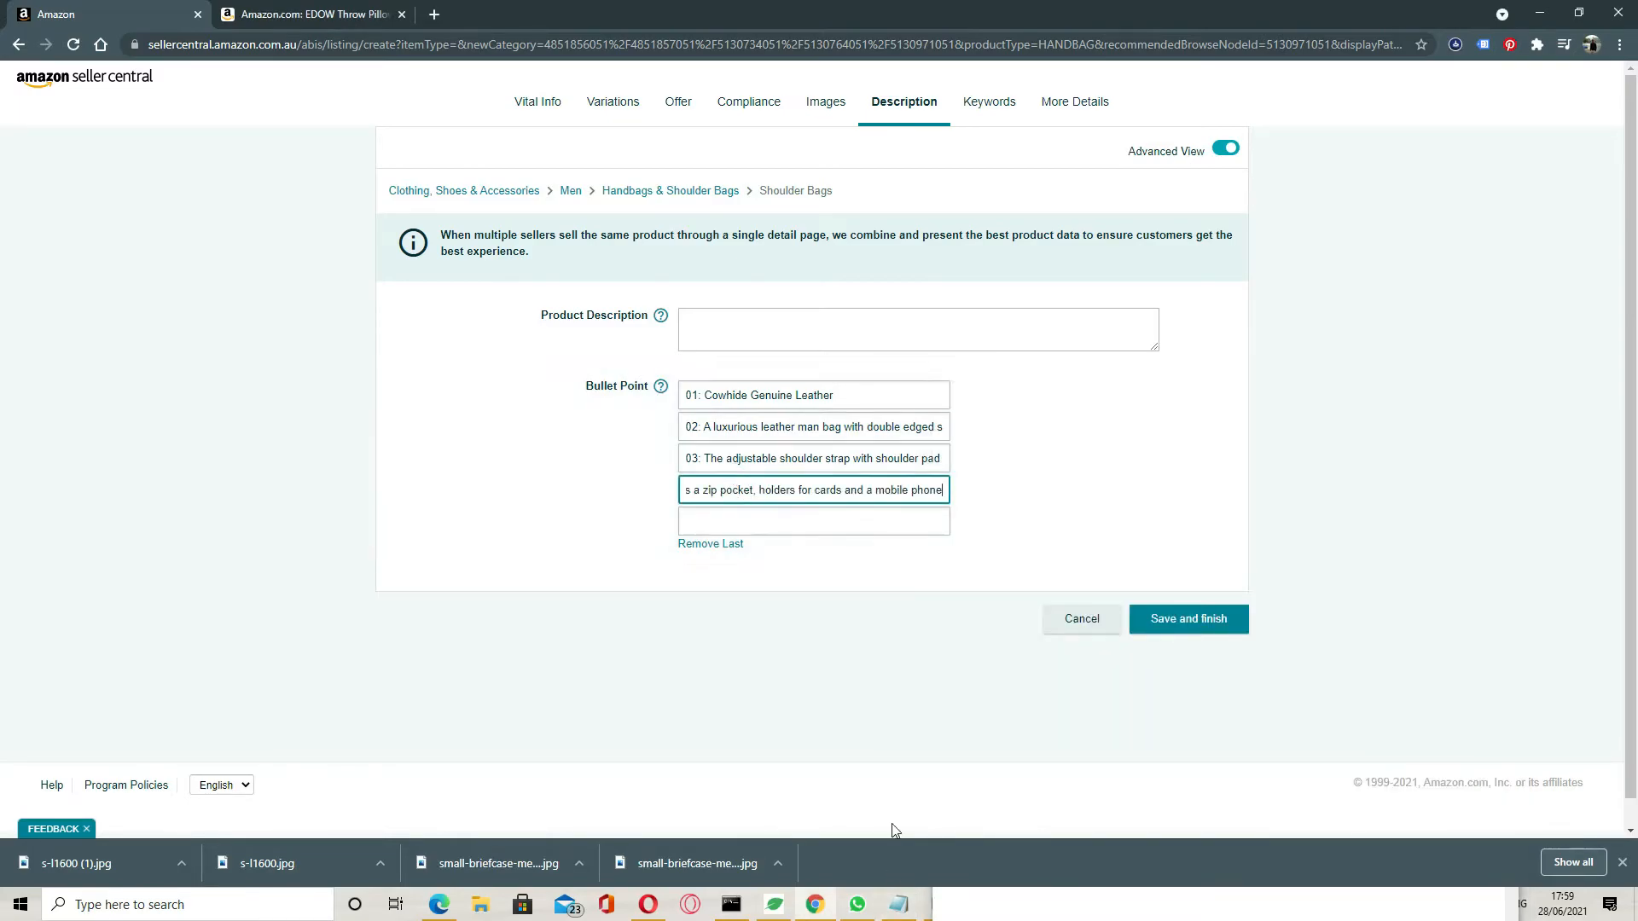
# Copy the Notepad line "05: zip pocket, magnetic flap over closure, underneath the flap closure there are two pockets" into the fifth bullet point.
pyautogui.click(900, 905)
pyautogui.moveTo(937, 684); pyautogui.dragTo(1031, 703)
pyautogui.hotkey('ctrl', 'c')
pyautogui.click(764, 519)
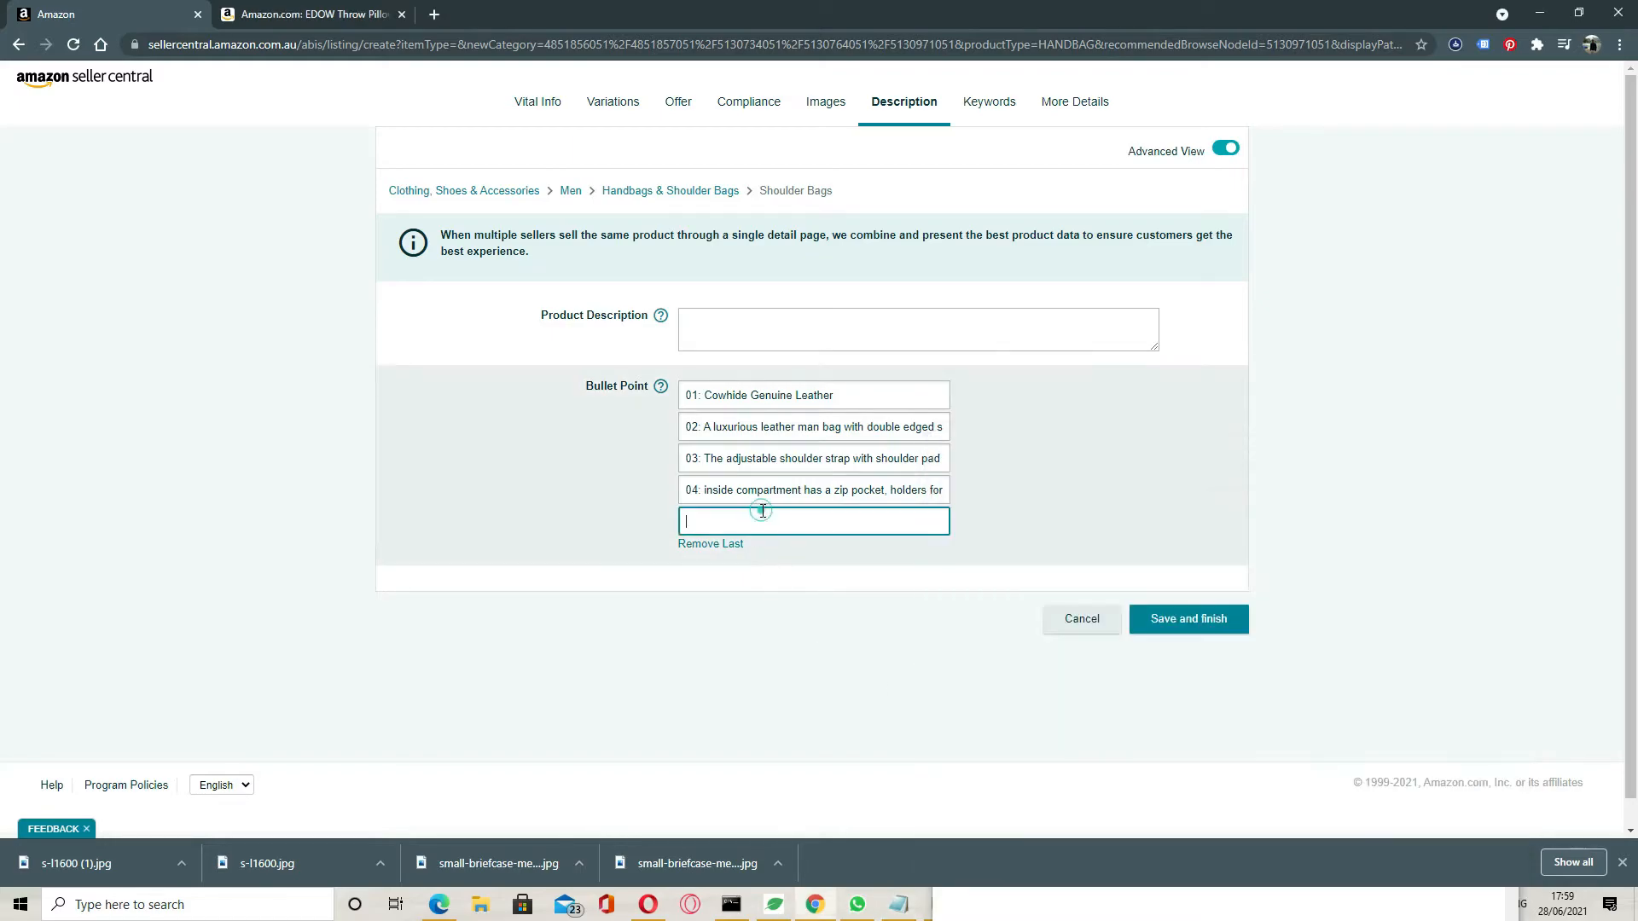
pyautogui.hotkey('ctrl', 'v')
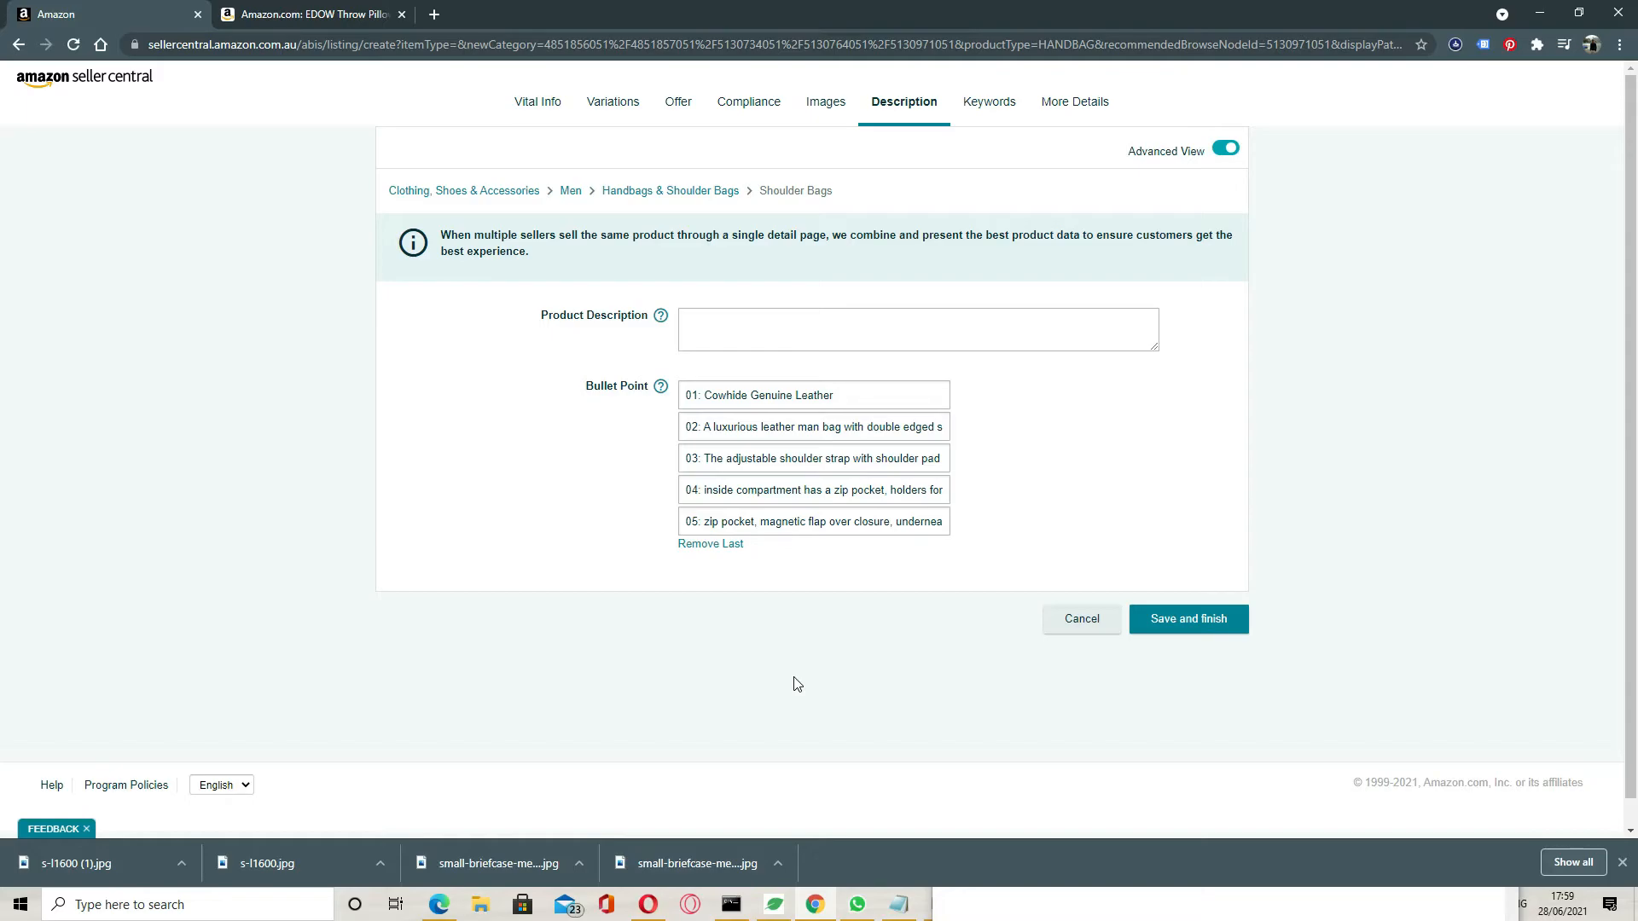
# Copy "Genuine Leather Handbag Shoulder Satchel Side Bag for Work School Business Travel Commuter" from Notepad into the product description.
pyautogui.click(899, 905)
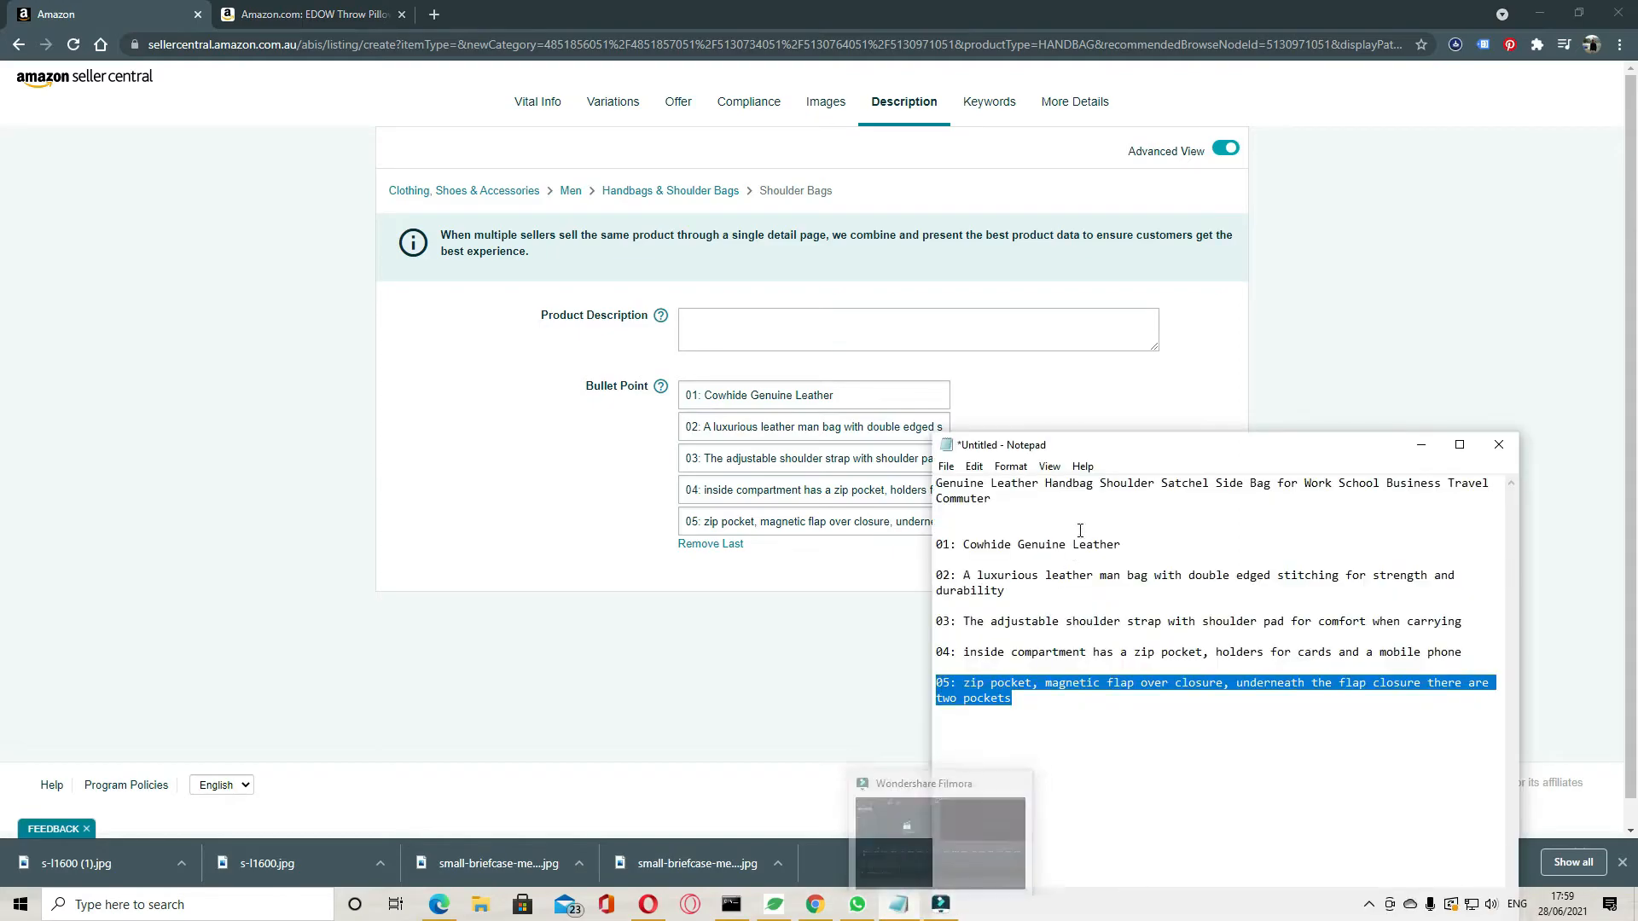
pyautogui.doubleClick(973, 498)
pyautogui.doubleClick(973, 498)
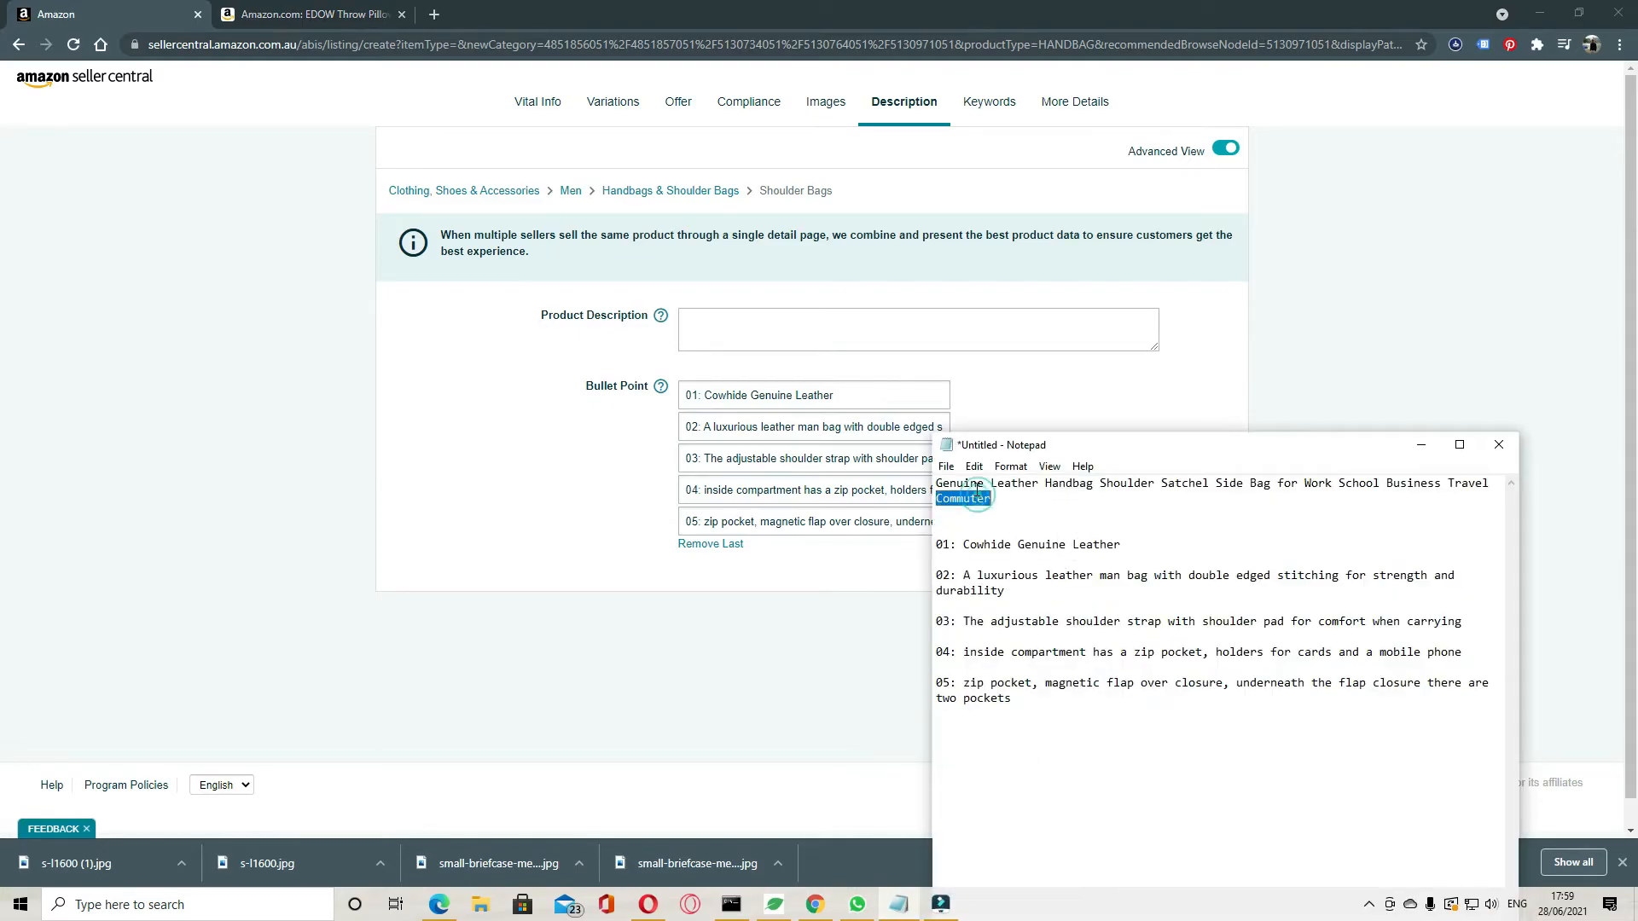
pyautogui.click(1002, 501)
pyautogui.hotkey('ctrl', 'shift', 'Home')
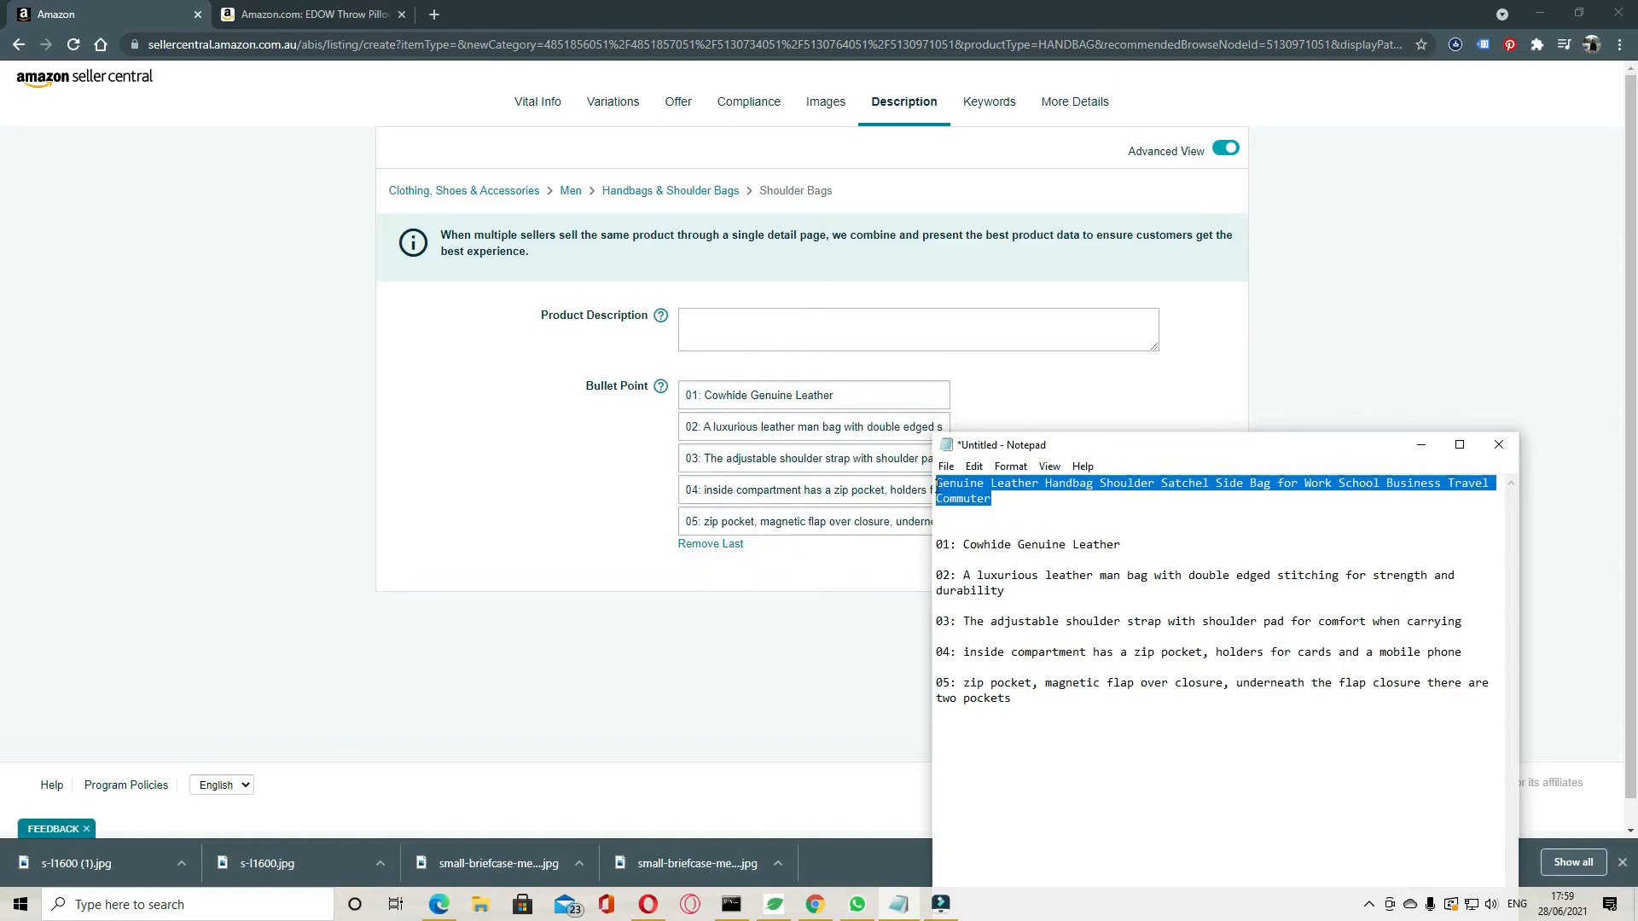
pyautogui.click(739, 312)
pyautogui.hotkey('ctrl', 'v')
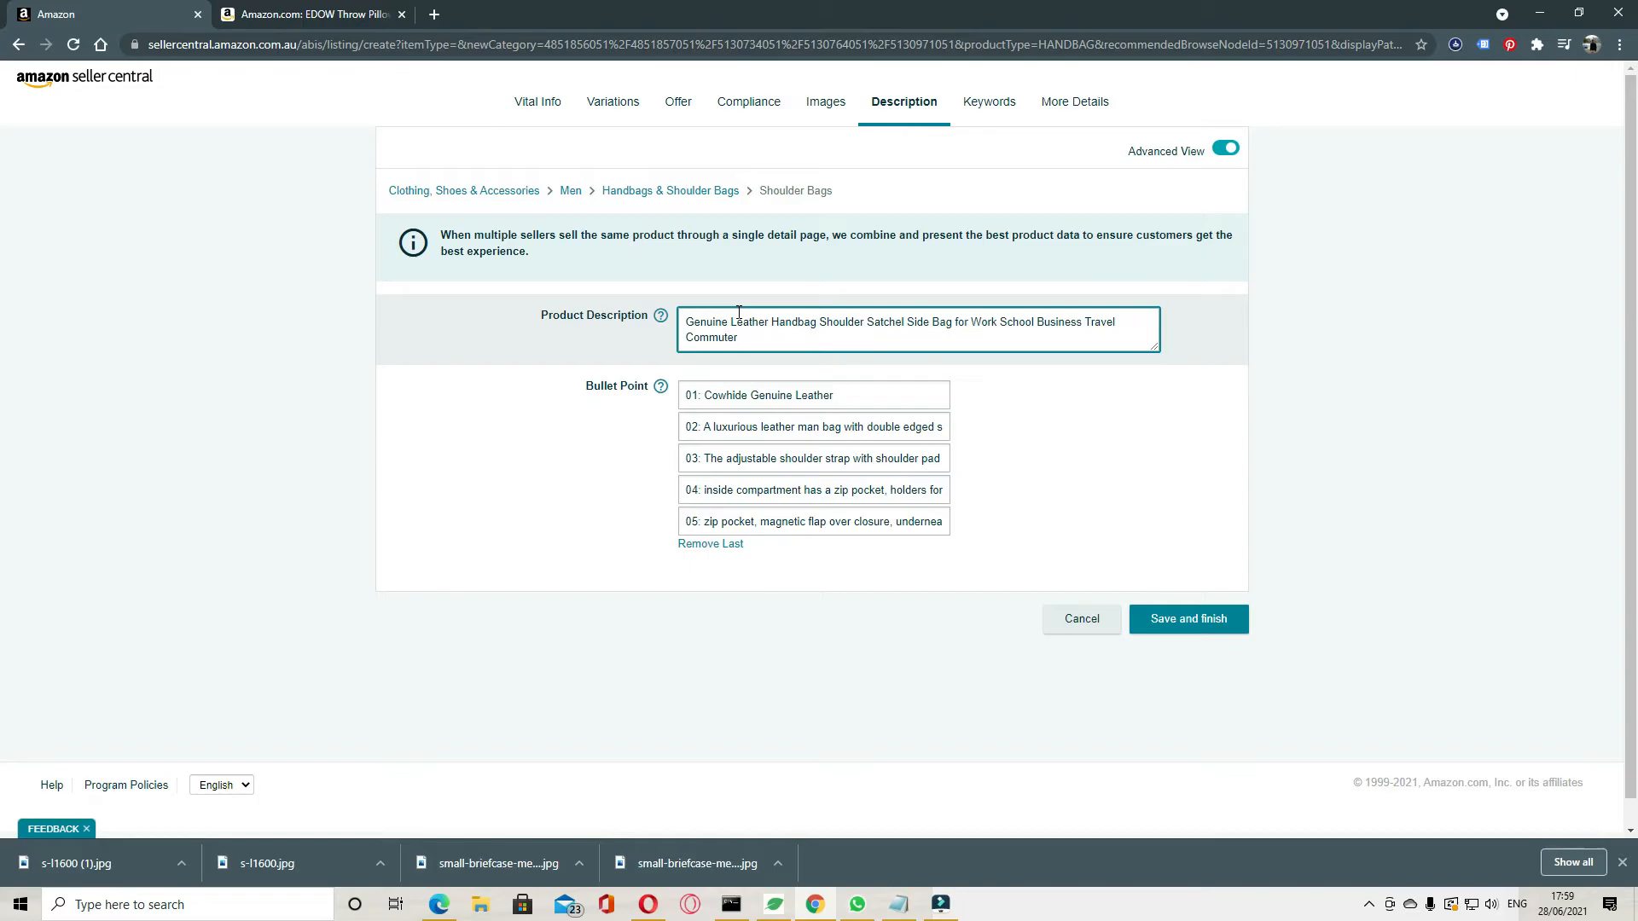
# Open the listing's keyword details and enter "Leather shoulderbag" as the first style keyword.
pyautogui.click(993, 106)
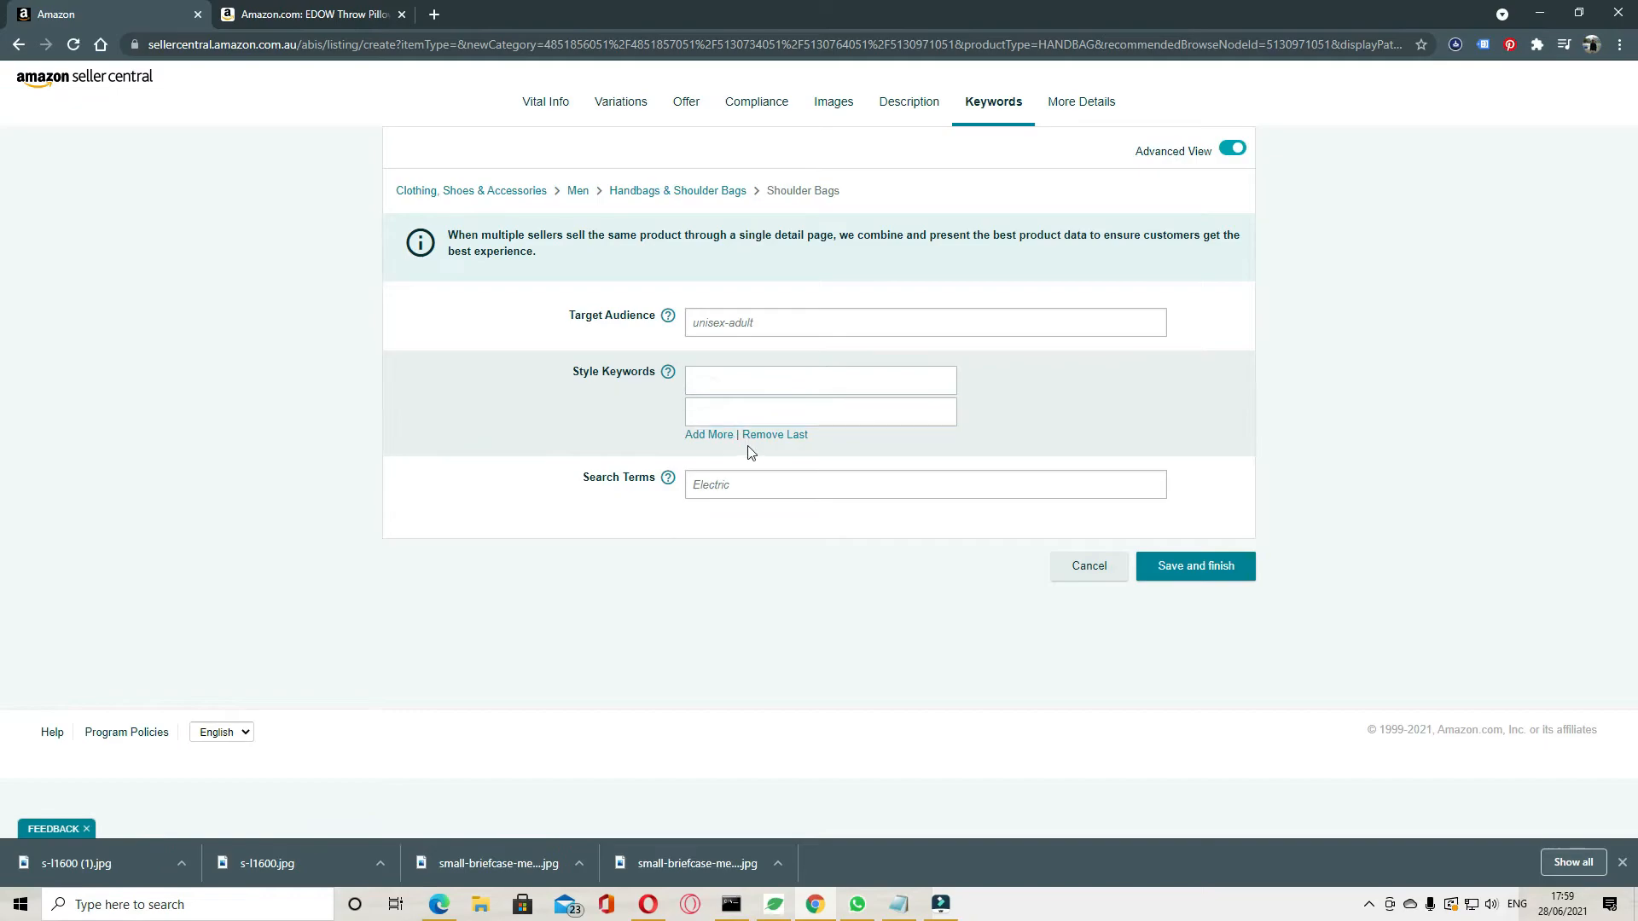
pyautogui.click(721, 383)
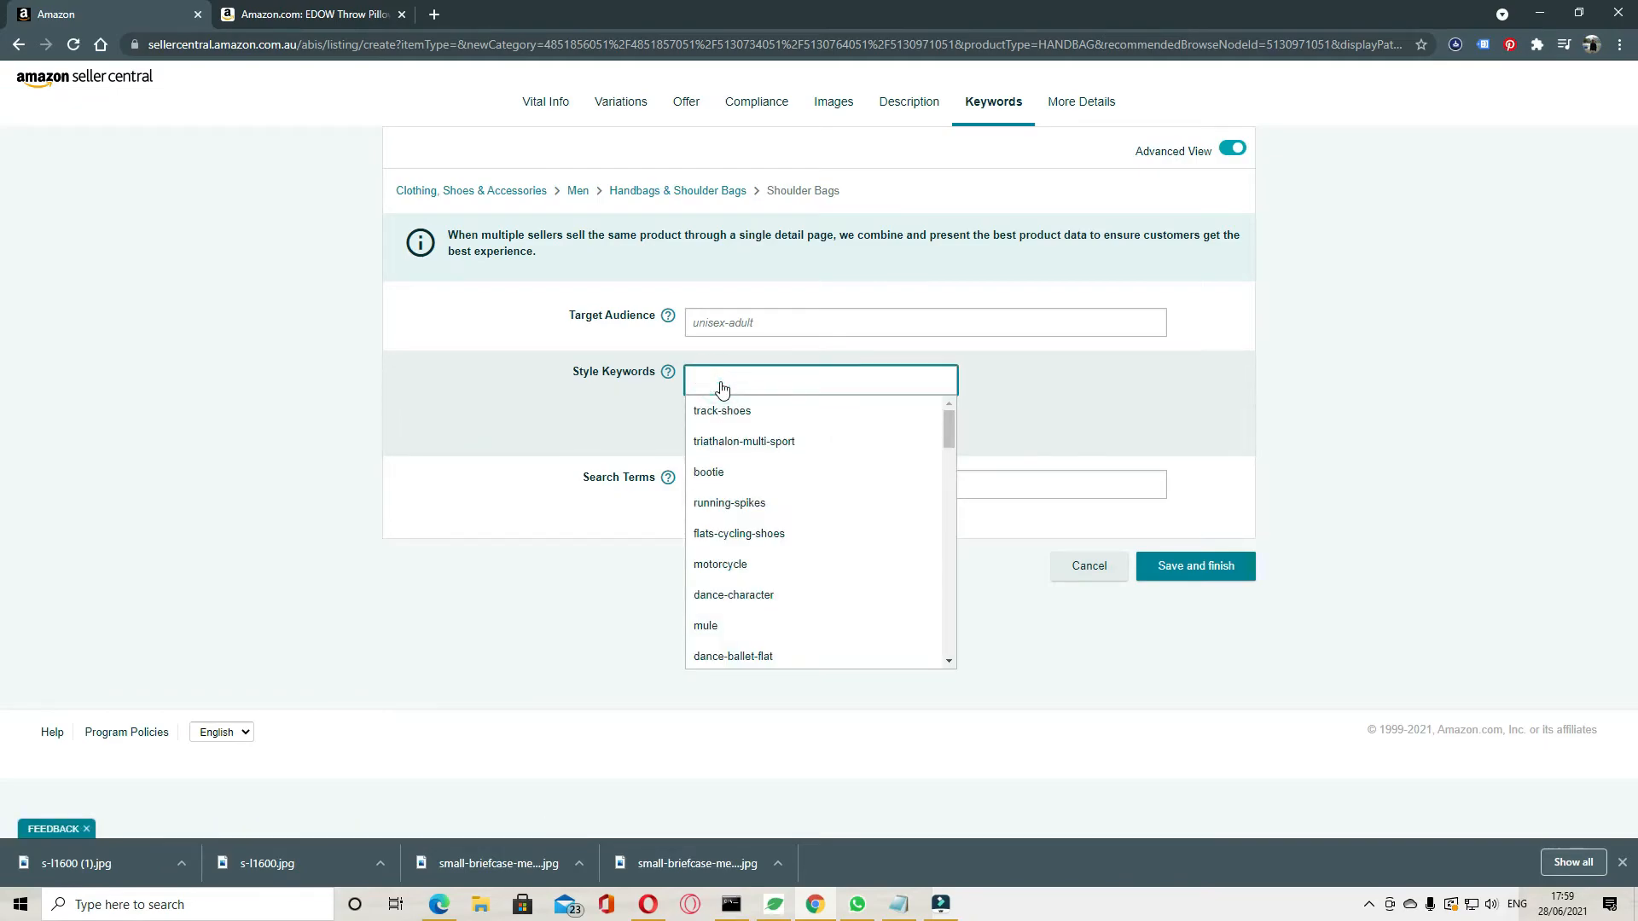
pyautogui.write('Lea')
pyautogui.click(735, 481)
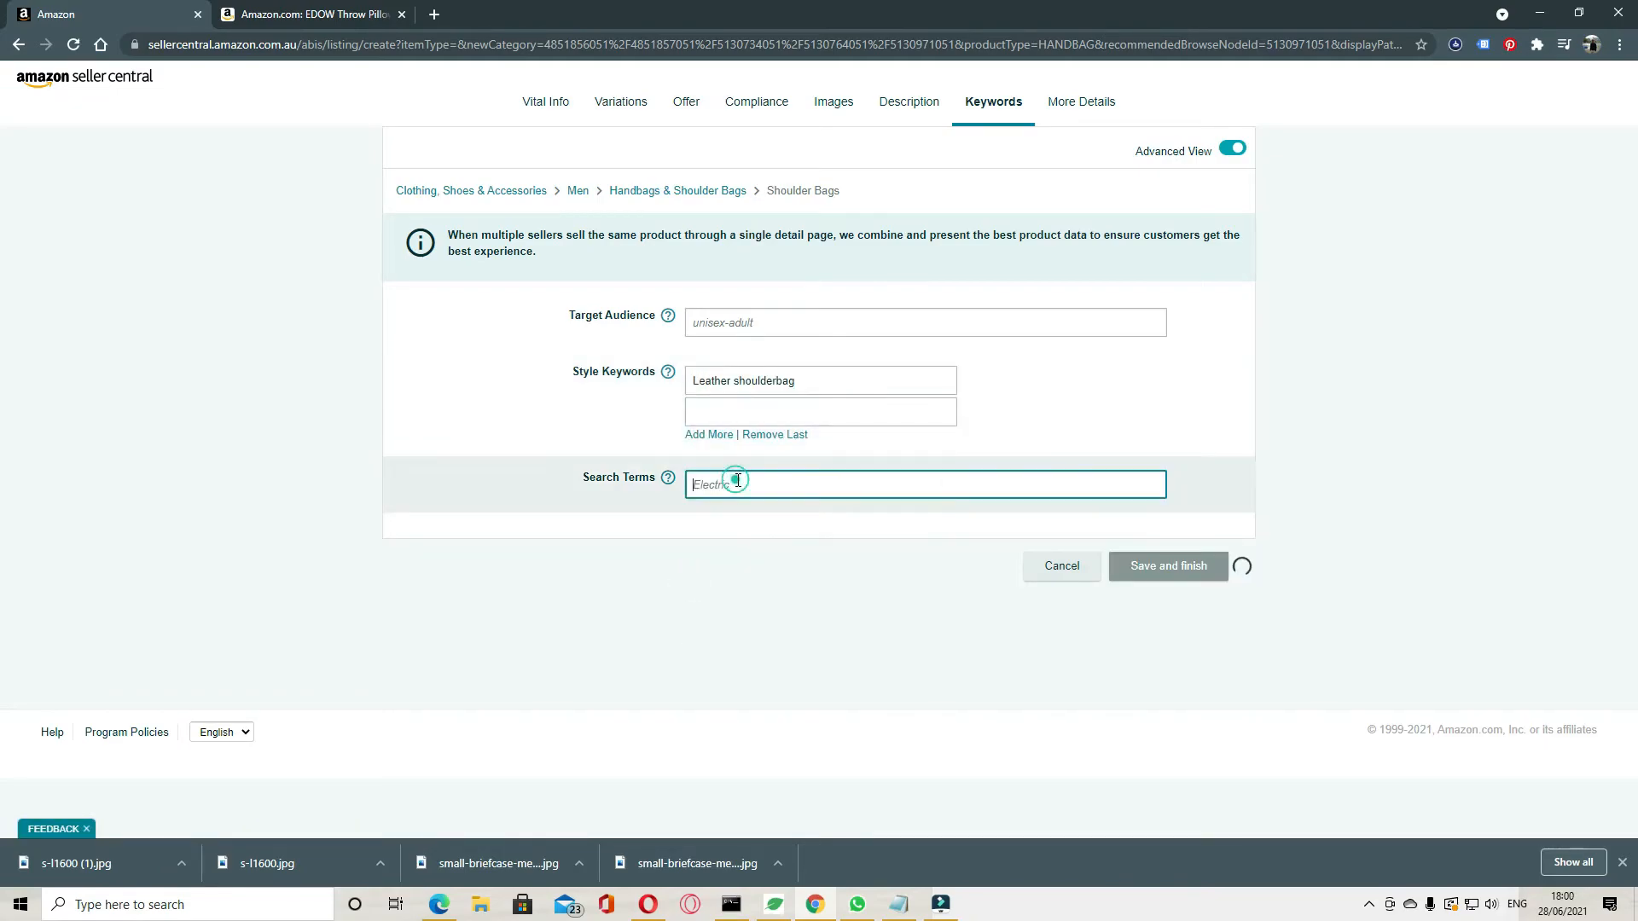
pyautogui.click(724, 322)
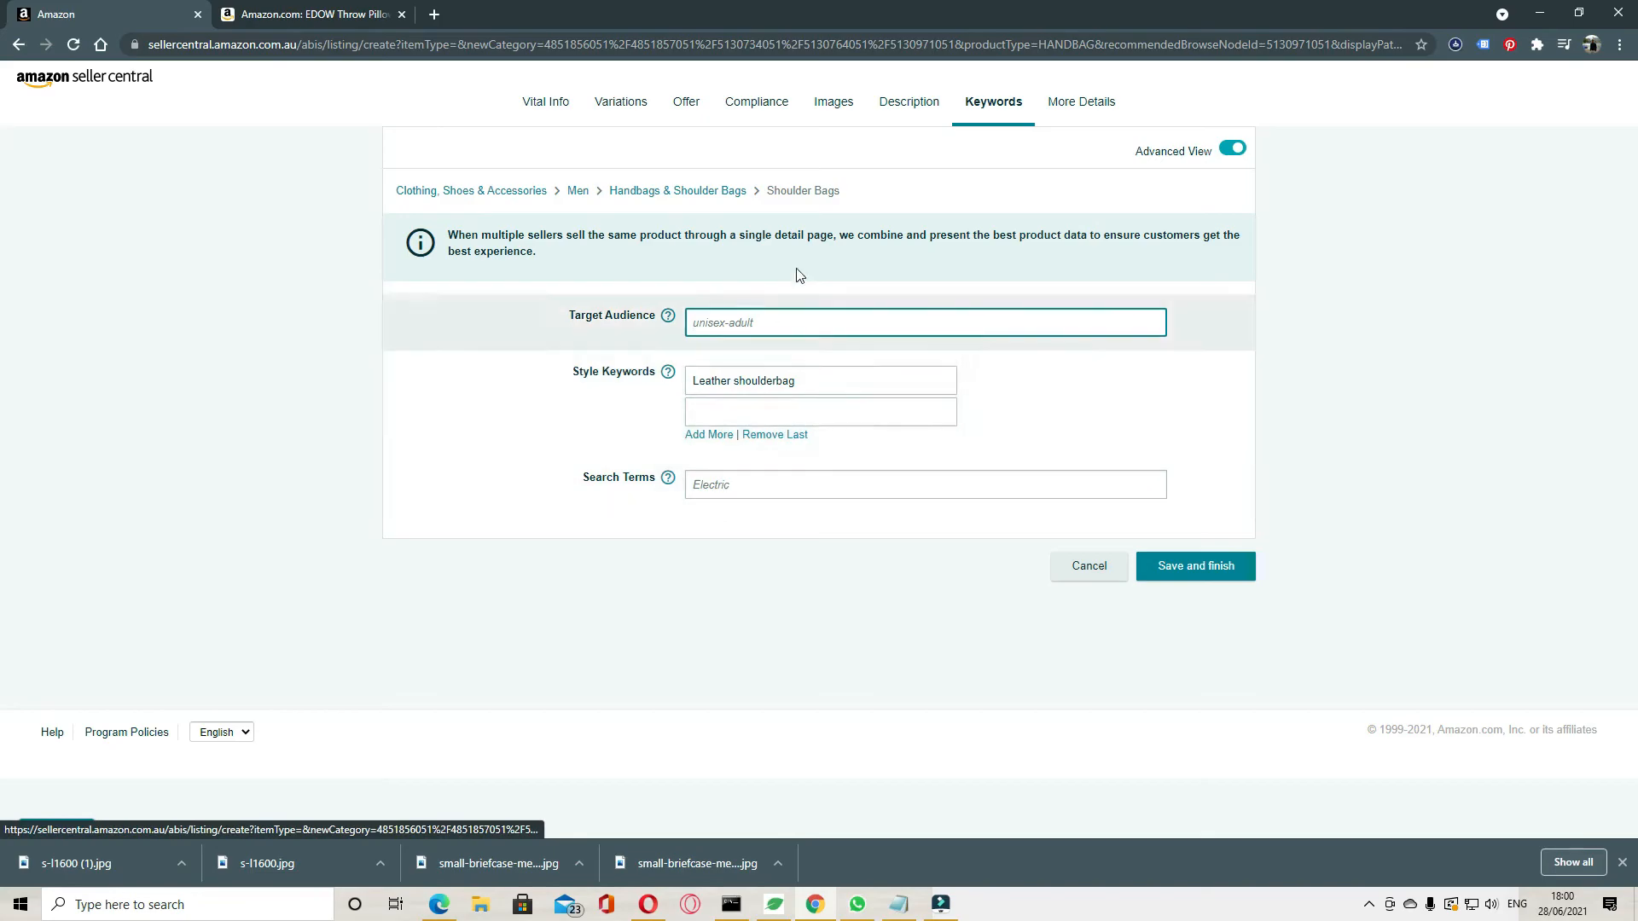
# In the listing's additional details, set the closure type to Zip and the number of items to 1.
pyautogui.click(1078, 104)
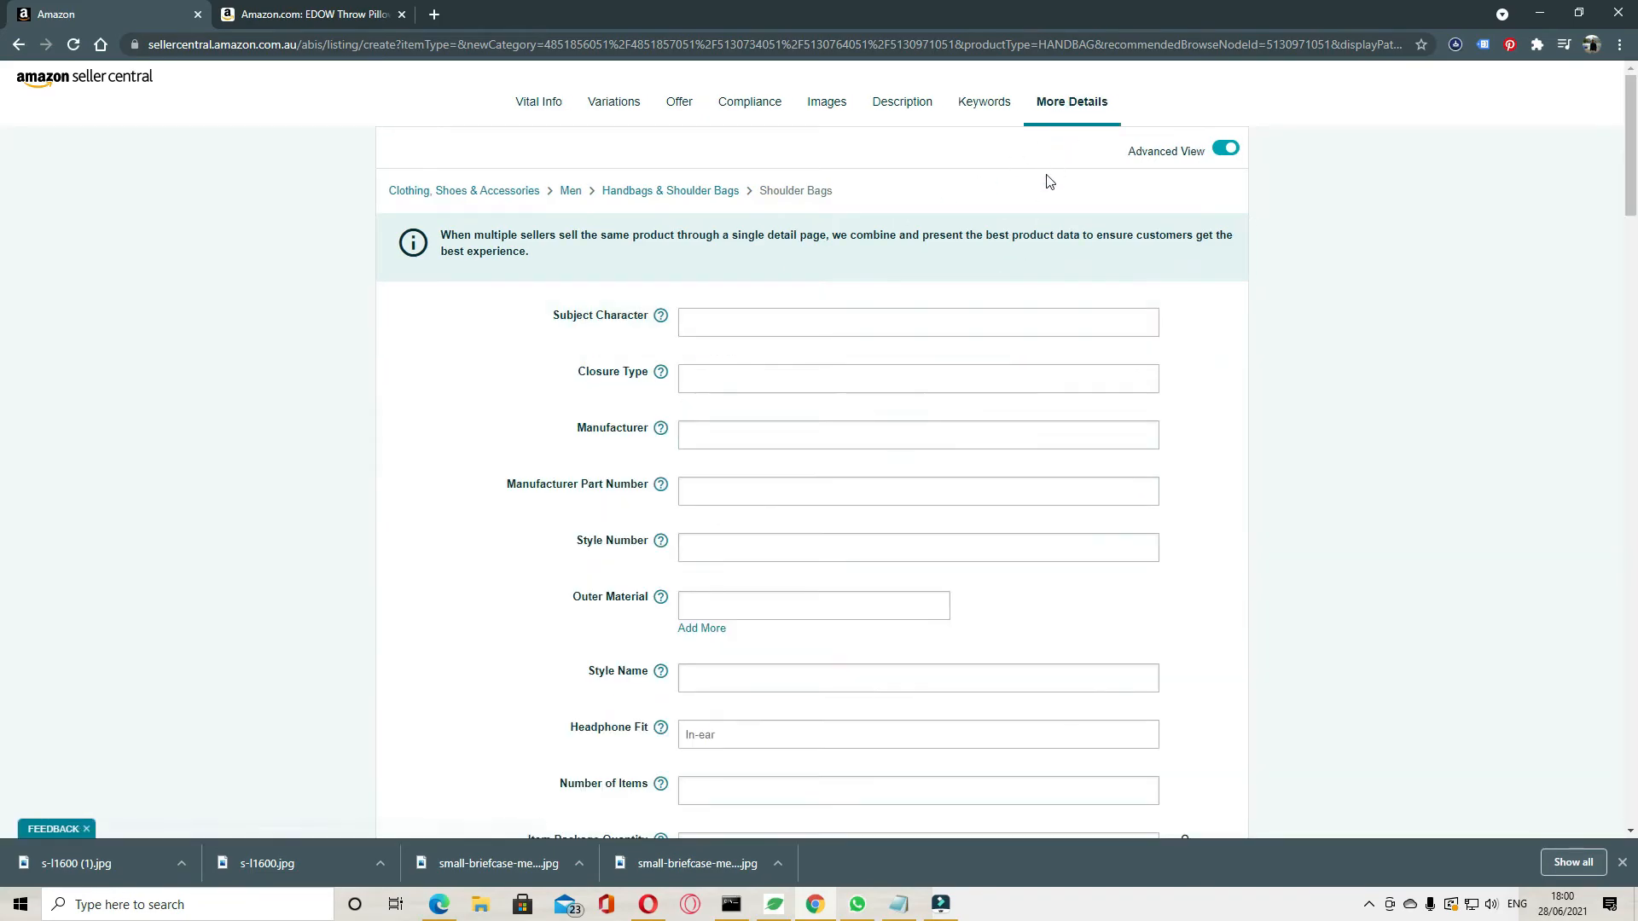
pyautogui.click(709, 378)
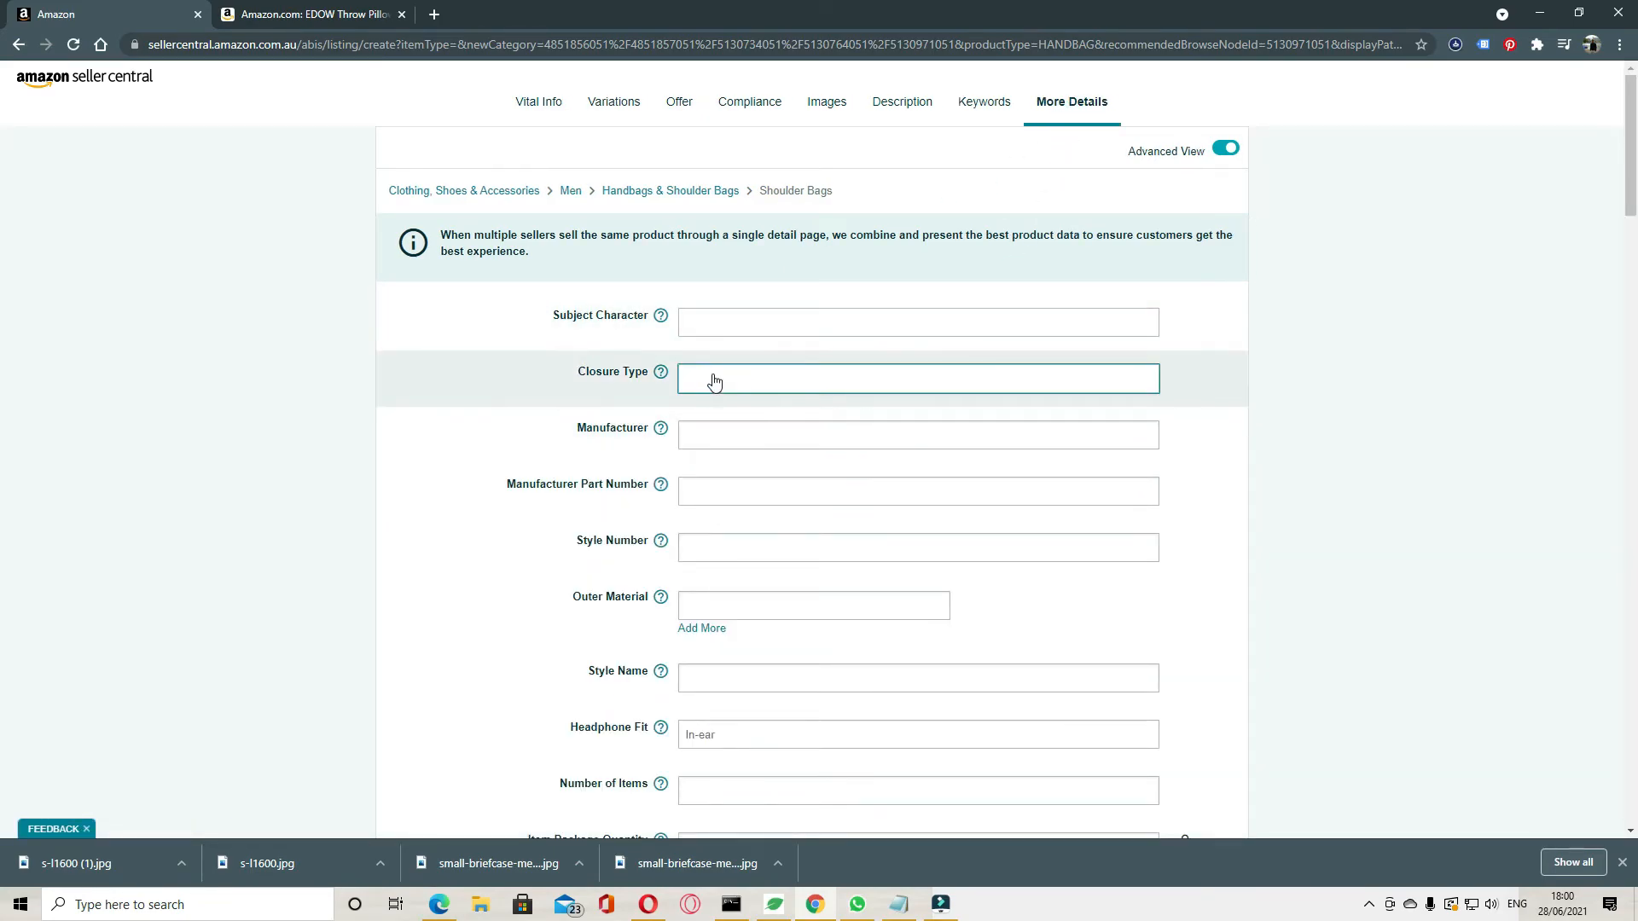
pyautogui.click(729, 413)
pyautogui.click(721, 488)
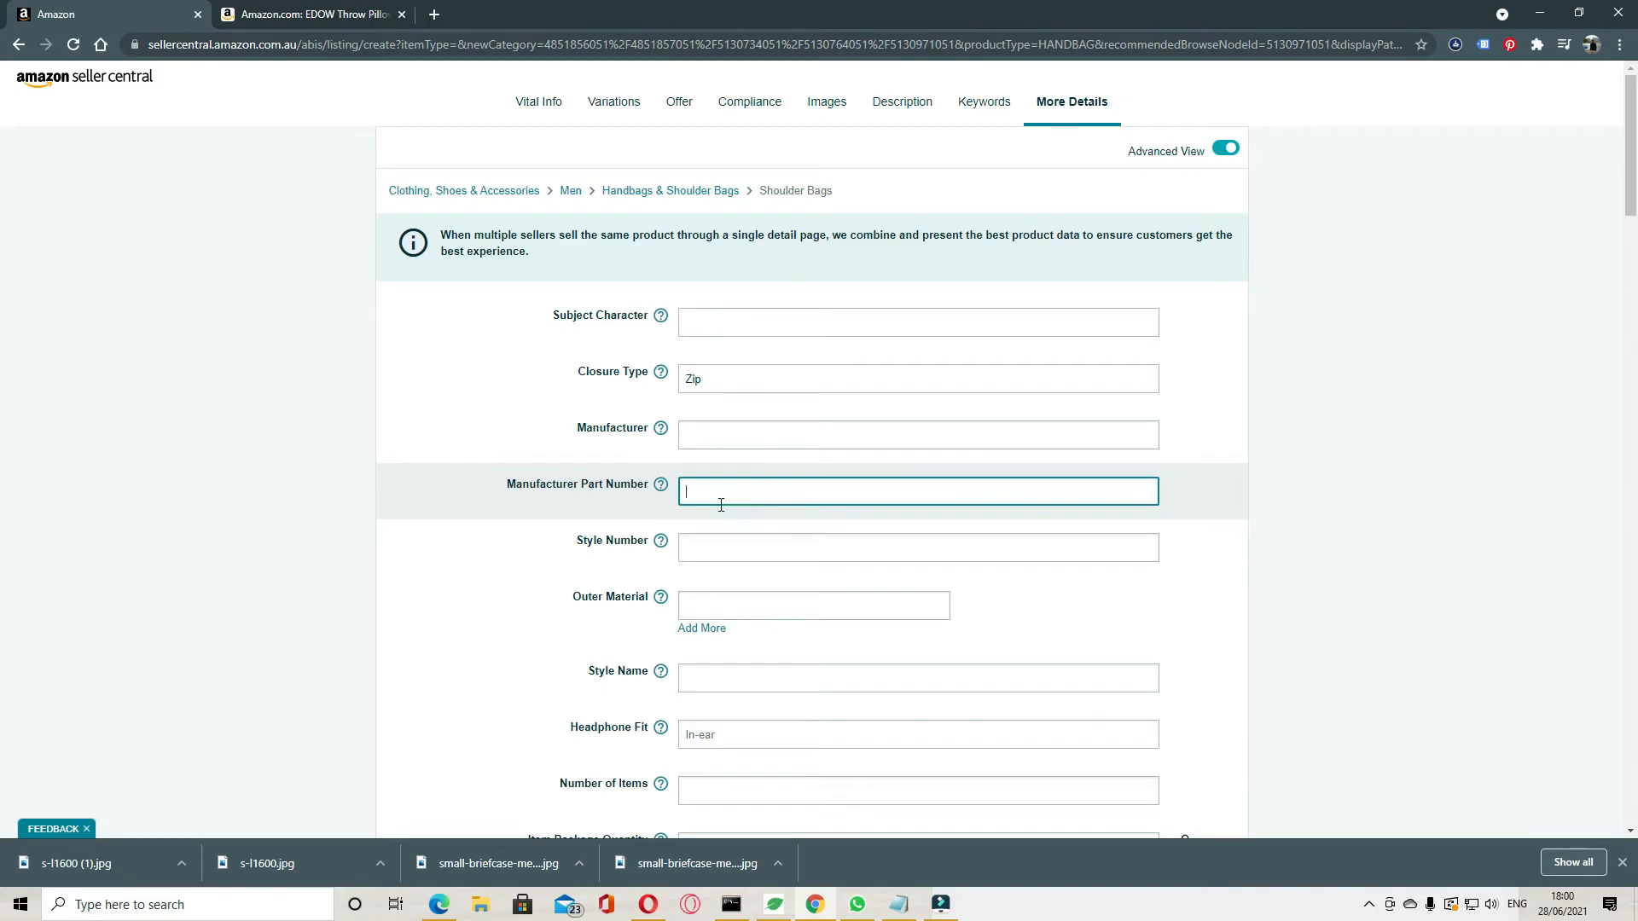
pyautogui.click(724, 780)
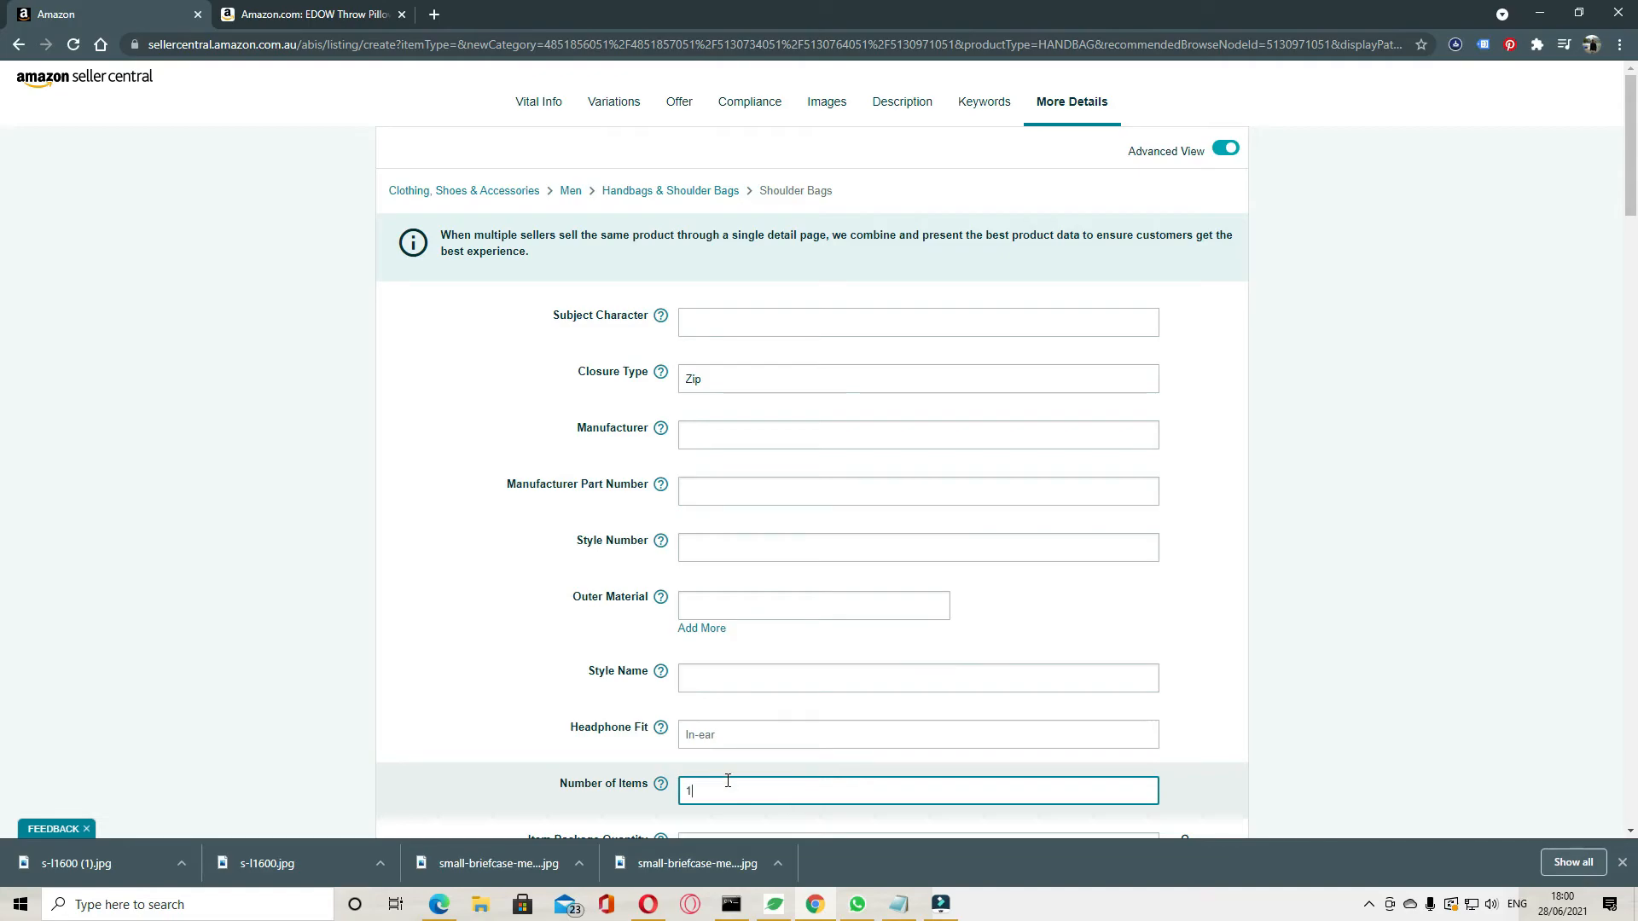
# Enter "leather" as the product's fabric type.
pyautogui.scroll(-10, 723, 780)
pyautogui.click(734, 399)
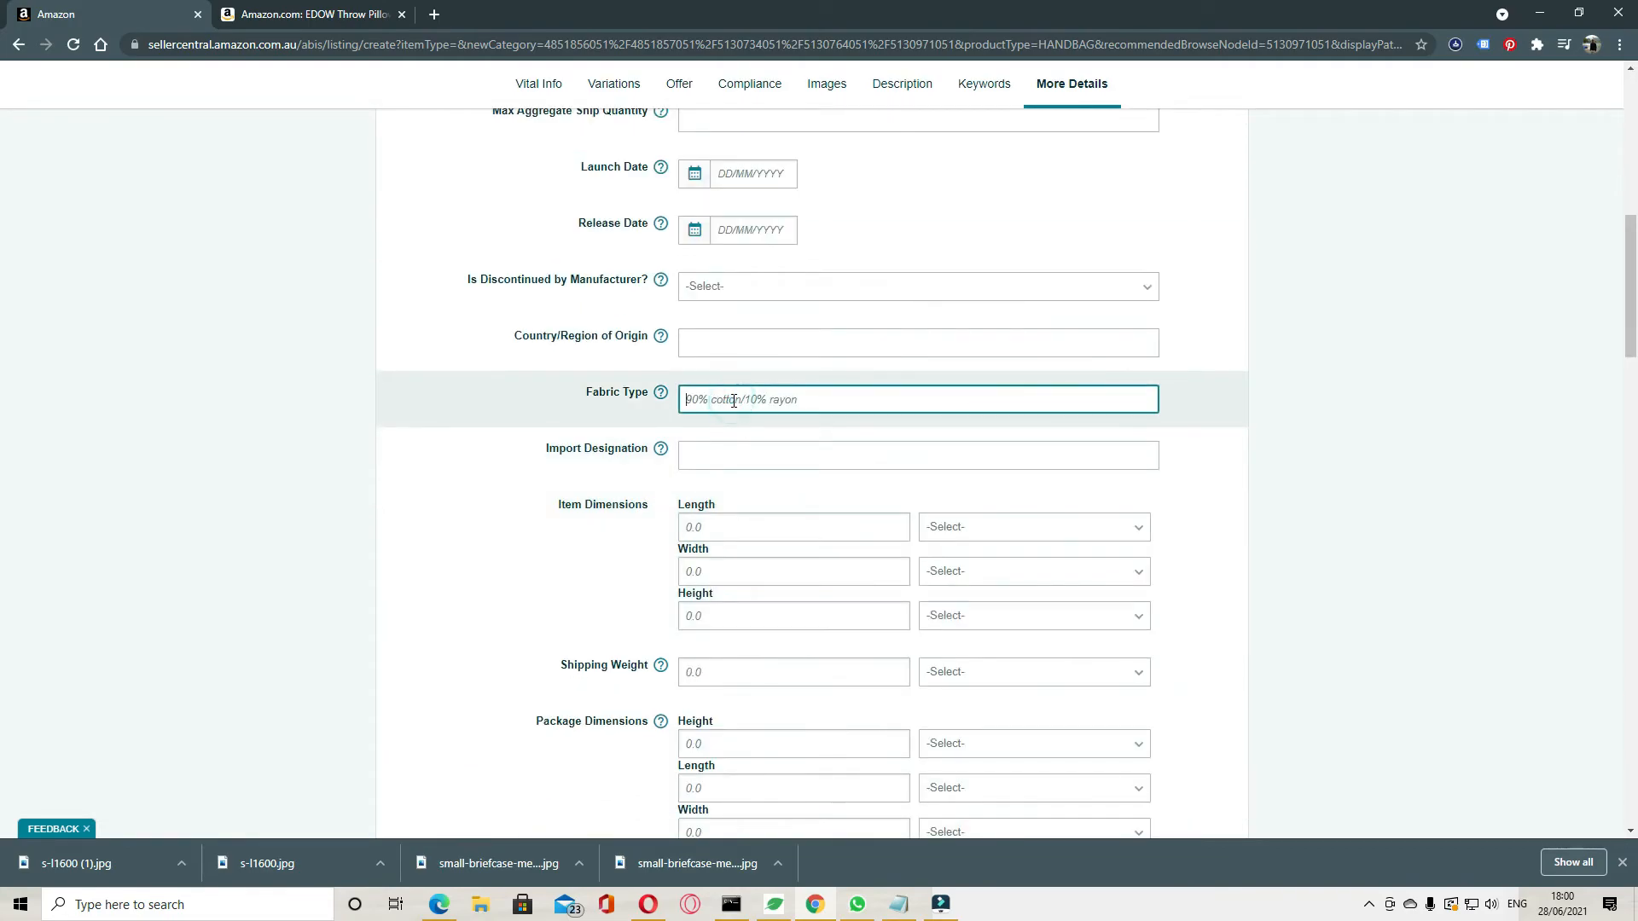
pyautogui.write('leather')
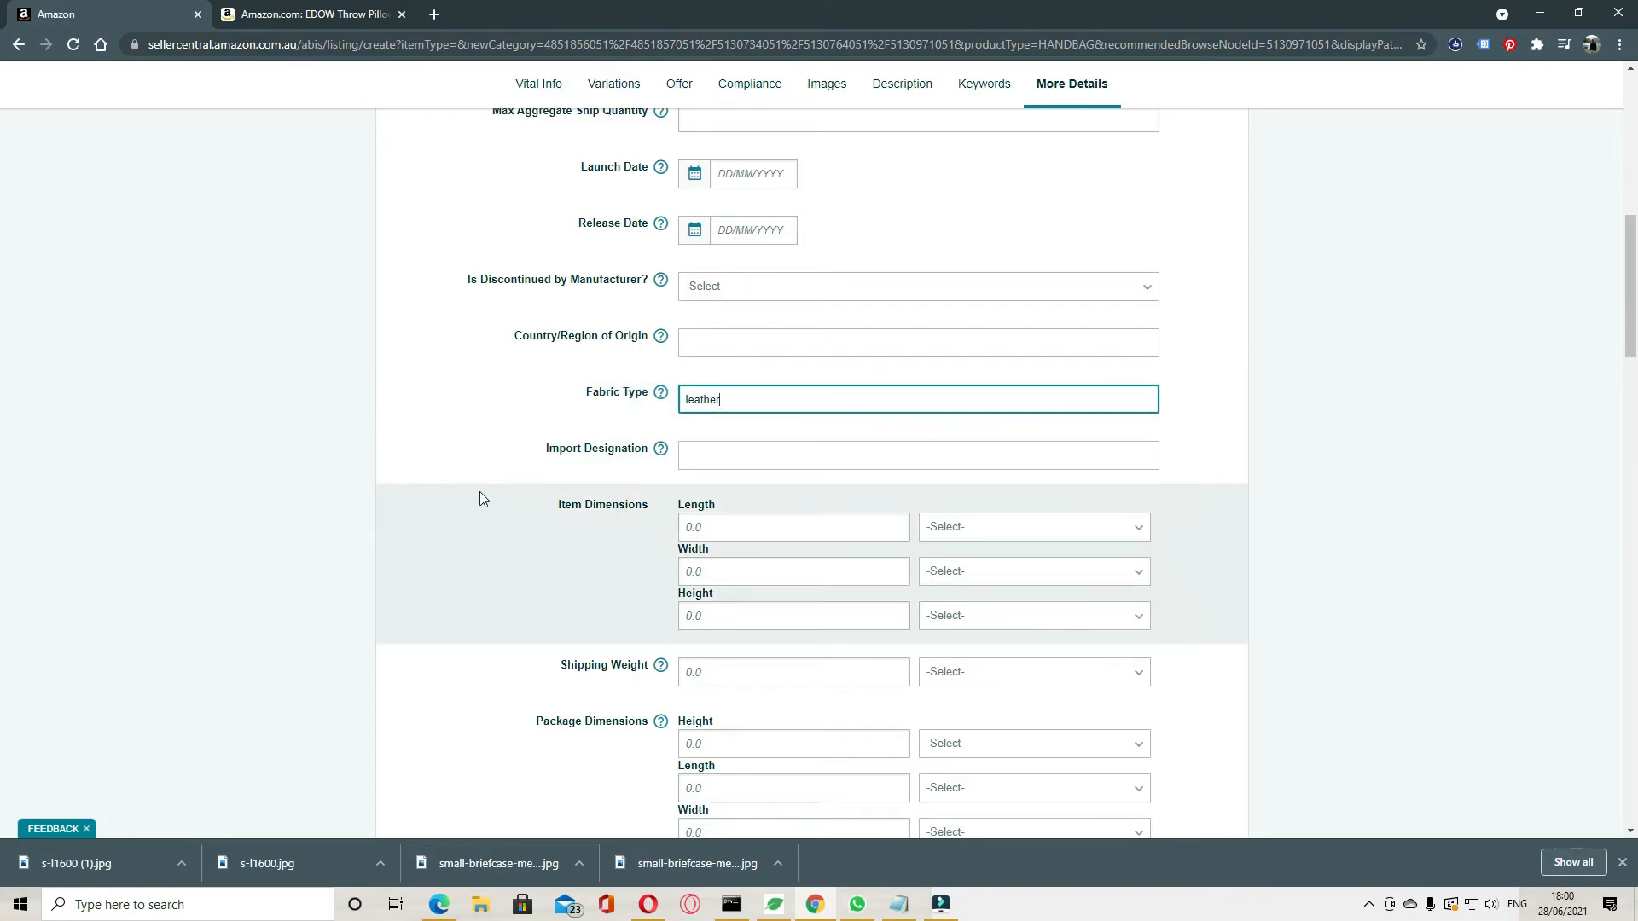
# Set the length in the item dimensions to 38 CM.
pyautogui.scroll(-1, 478, 492)
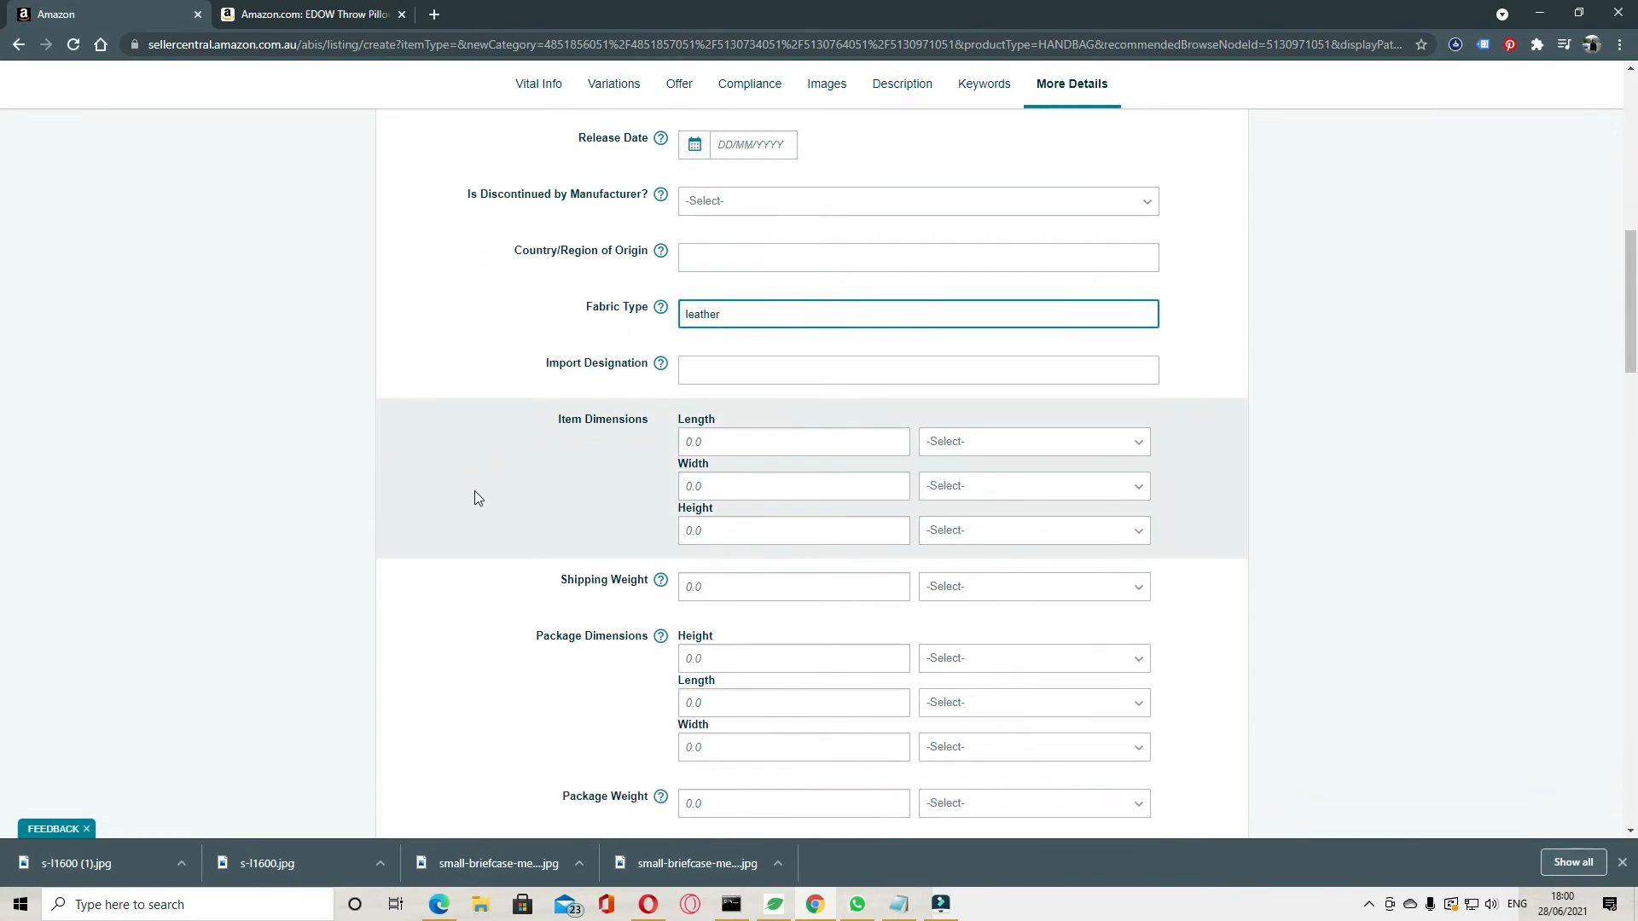
pyautogui.click(759, 450)
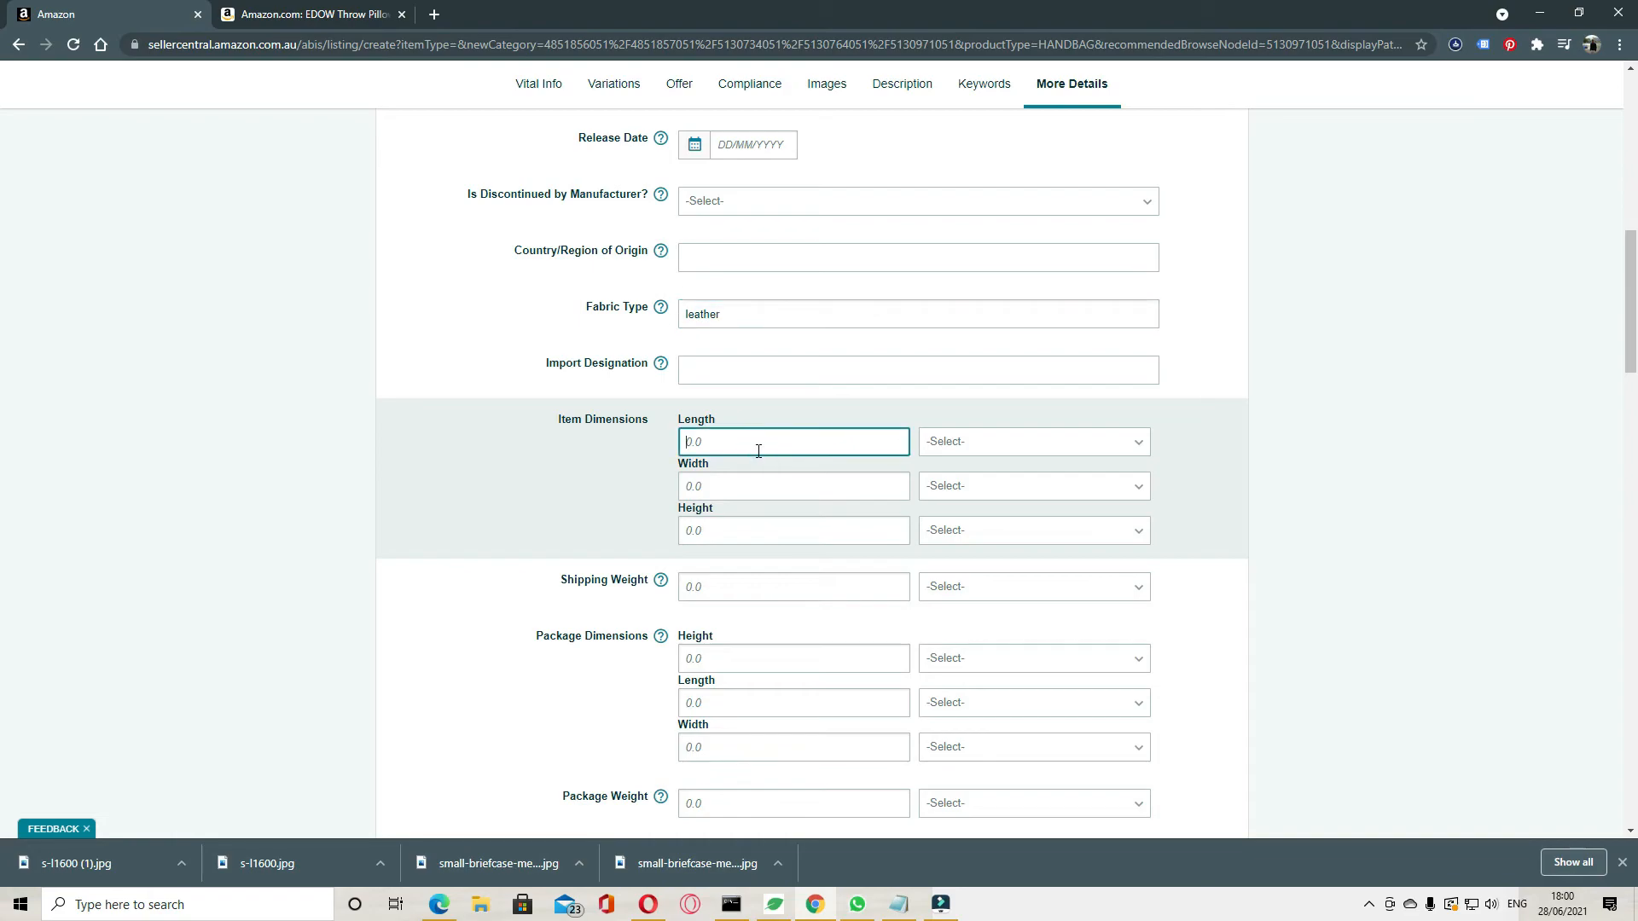
pyautogui.write('38')
pyautogui.click(928, 443)
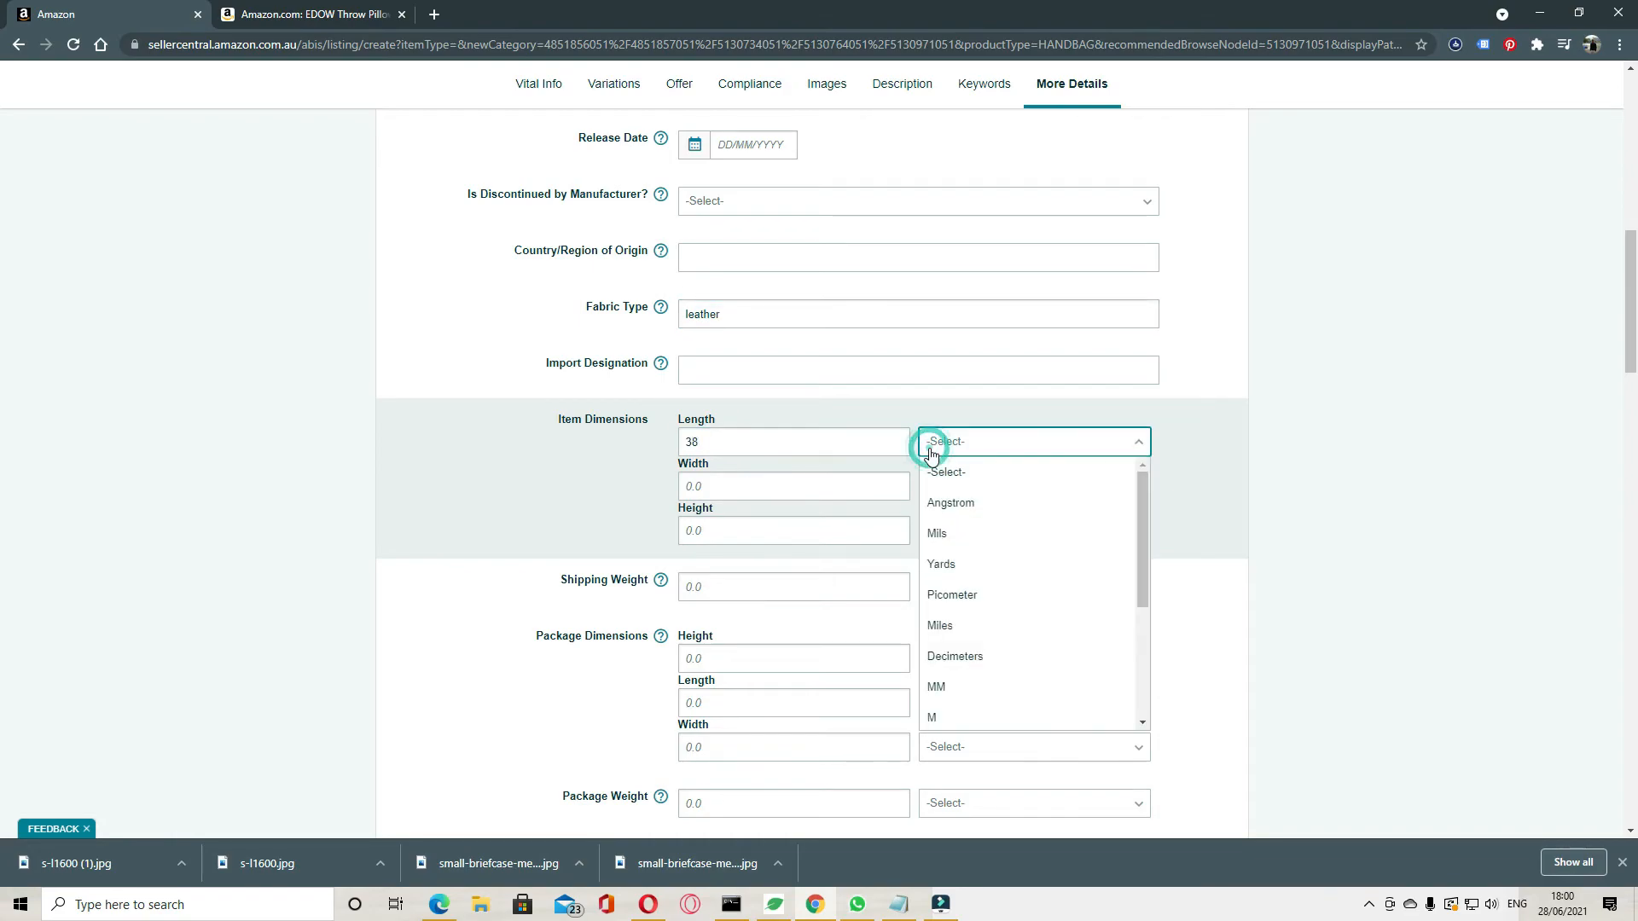
pyautogui.scroll(-3, 995, 585)
pyautogui.click(985, 587)
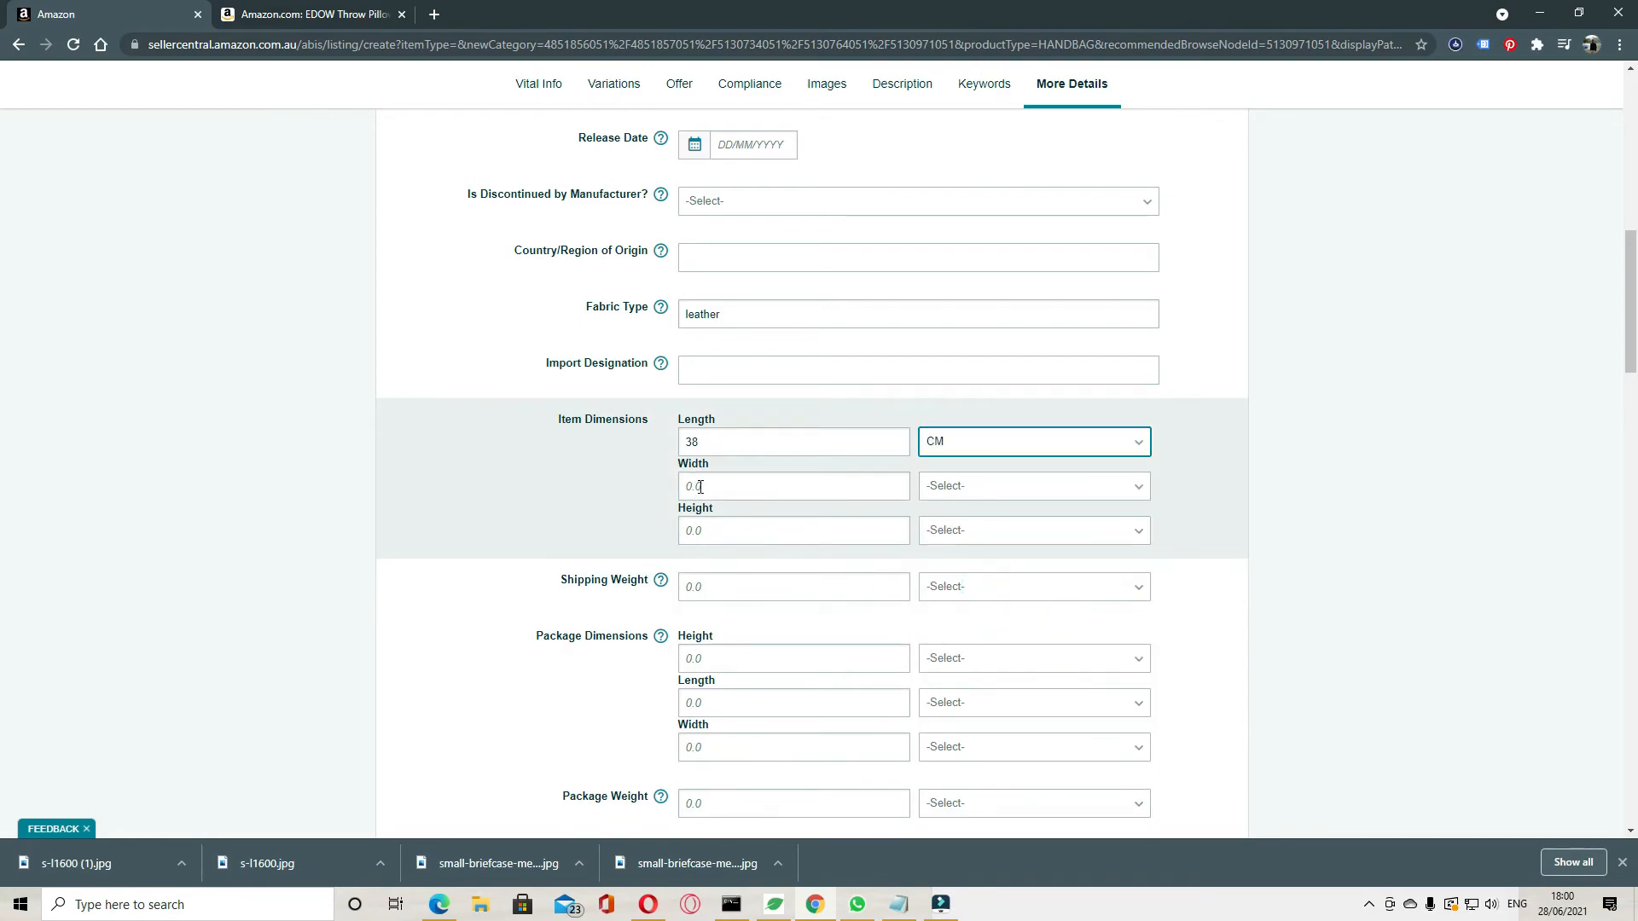
# Return to the listing's vital information and set the color map to Brown.
pyautogui.scroll(-2, 901, 582)
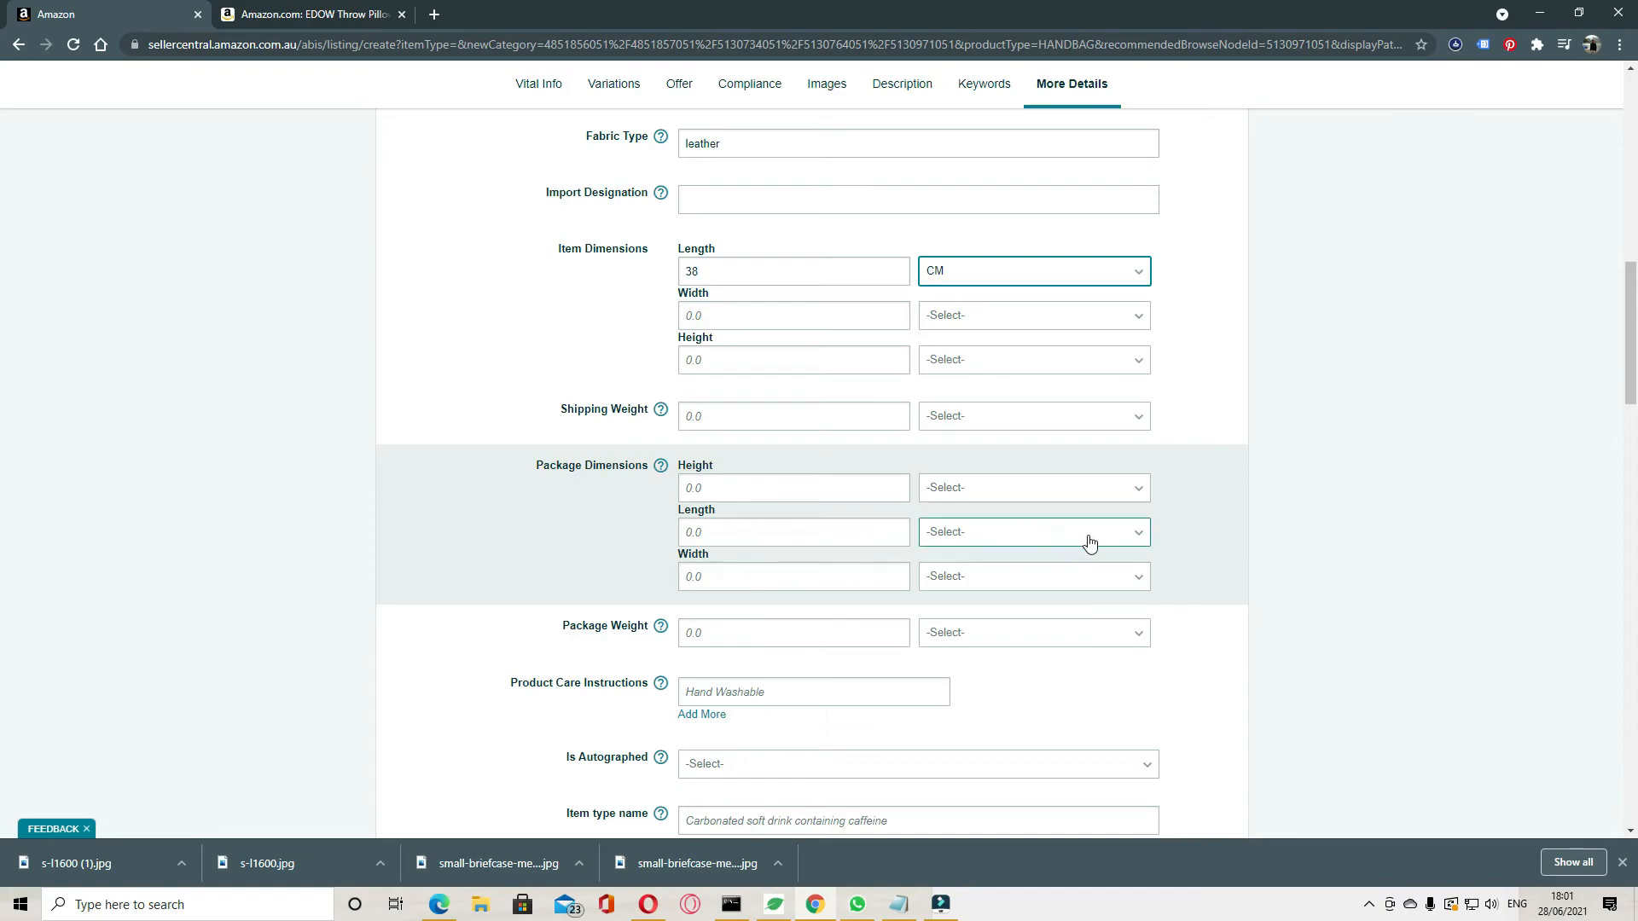
pyautogui.scroll(-8, 1216, 538)
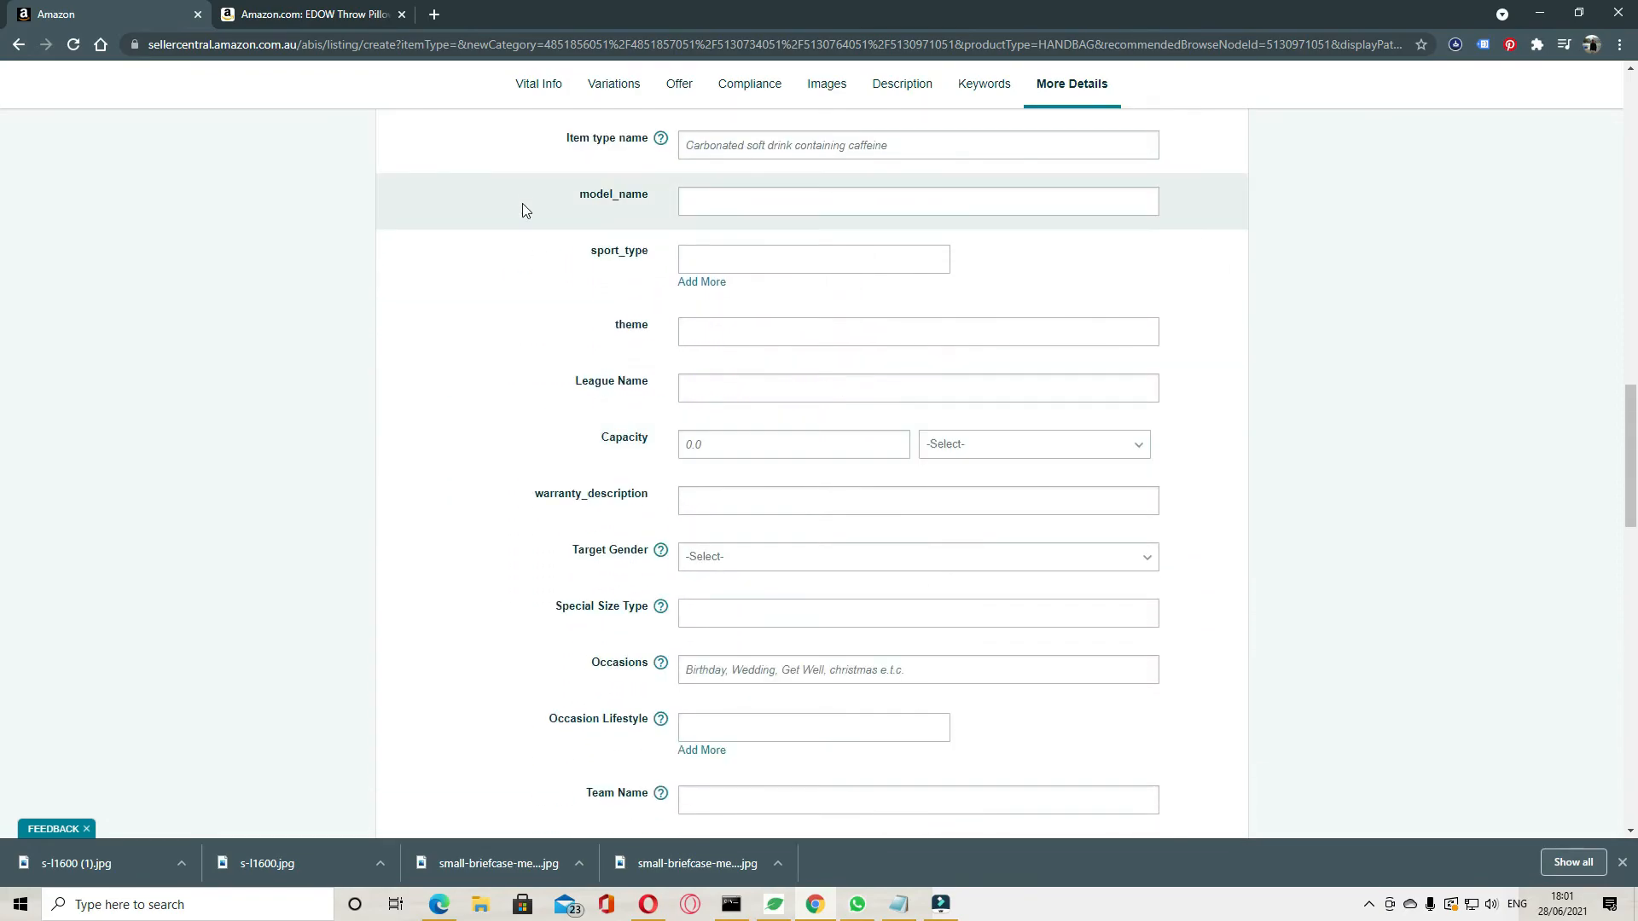
pyautogui.click(538, 85)
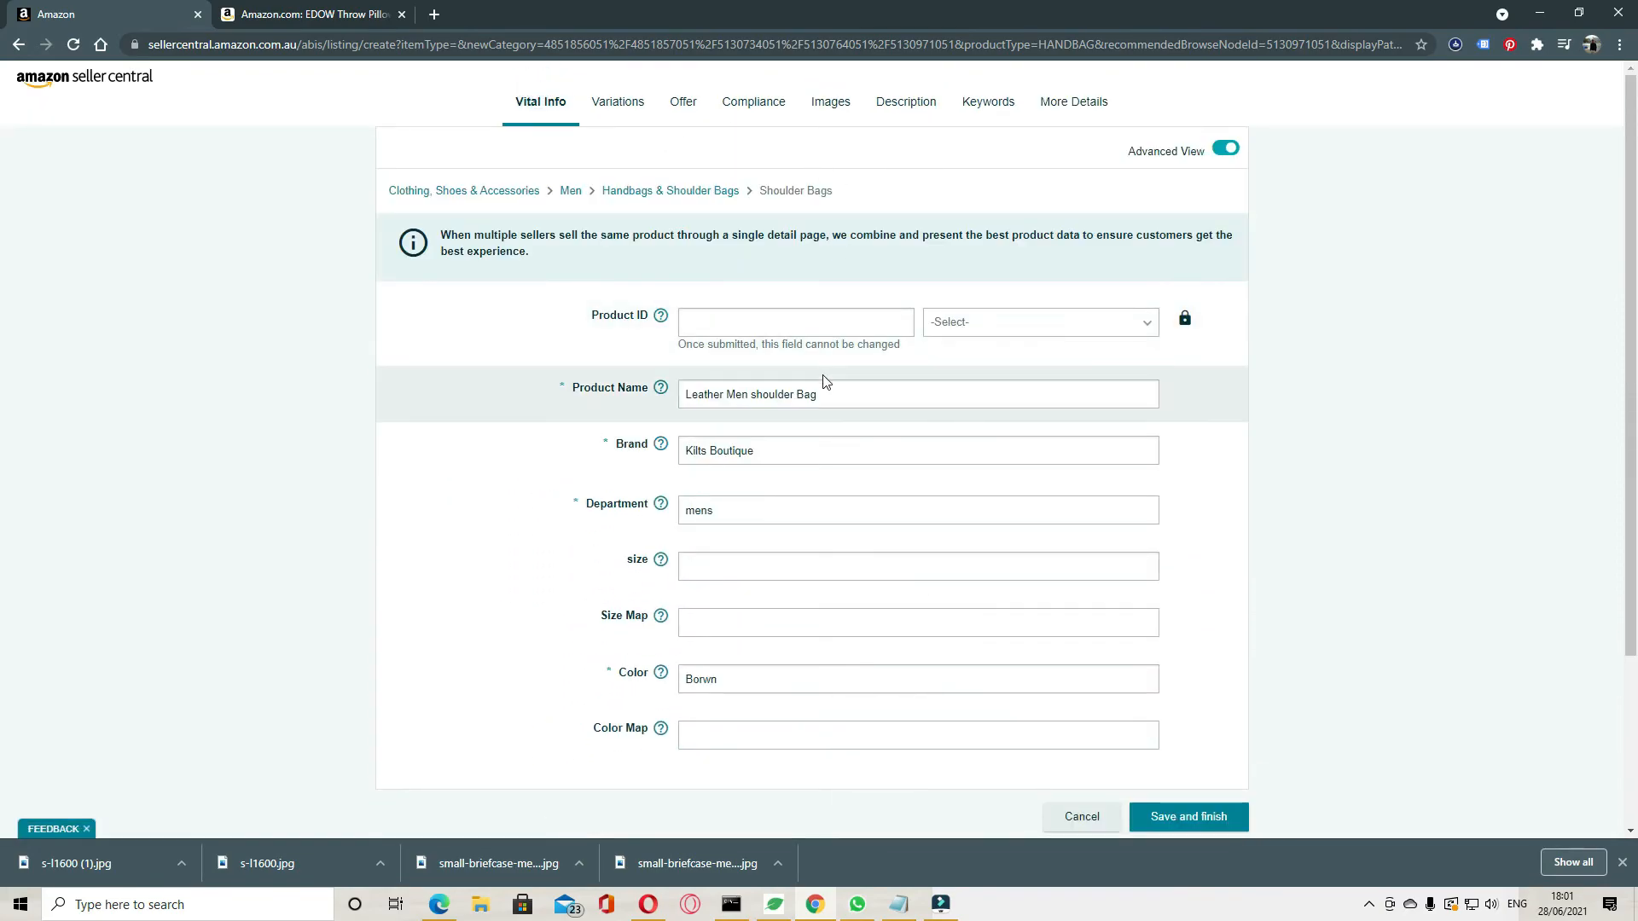
pyautogui.click(734, 566)
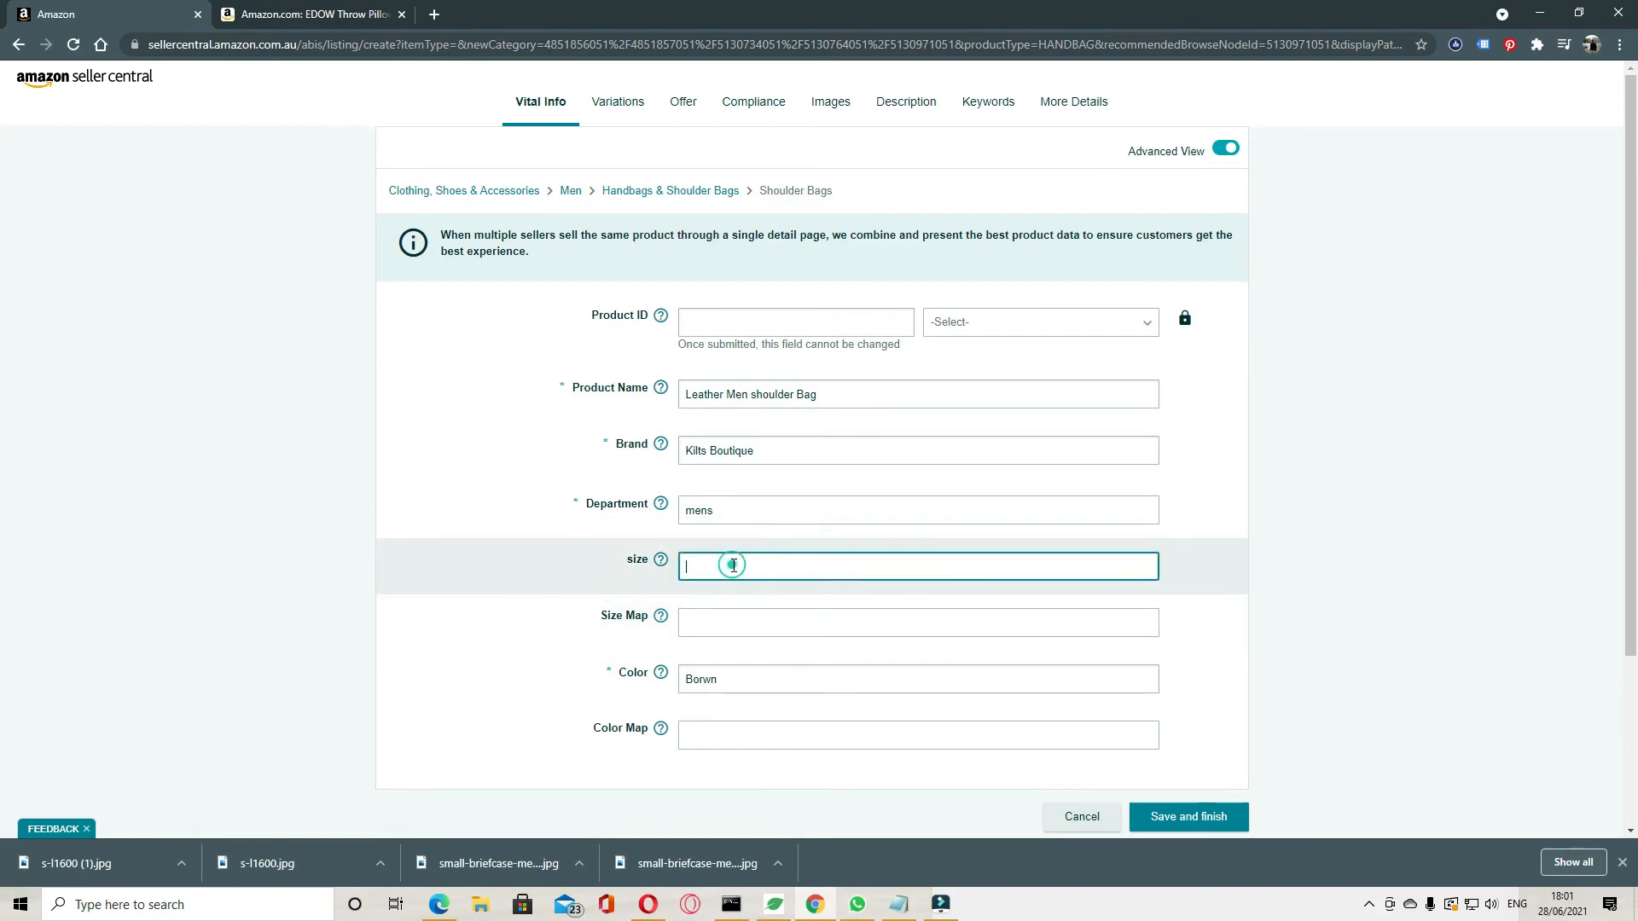
pyautogui.click(717, 744)
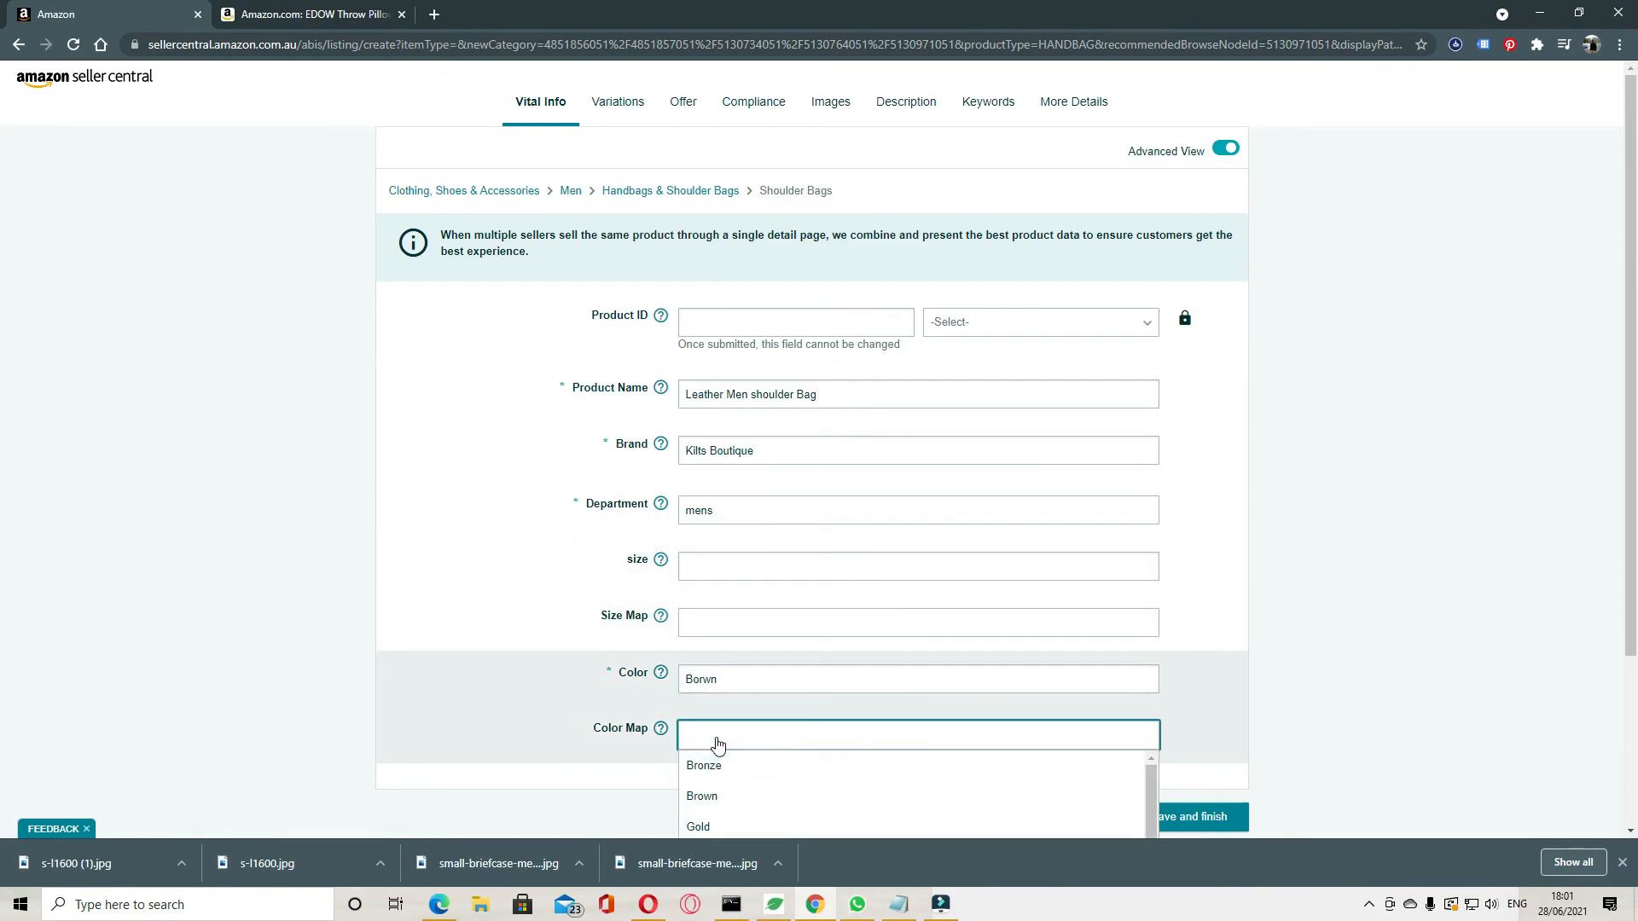
pyautogui.click(717, 794)
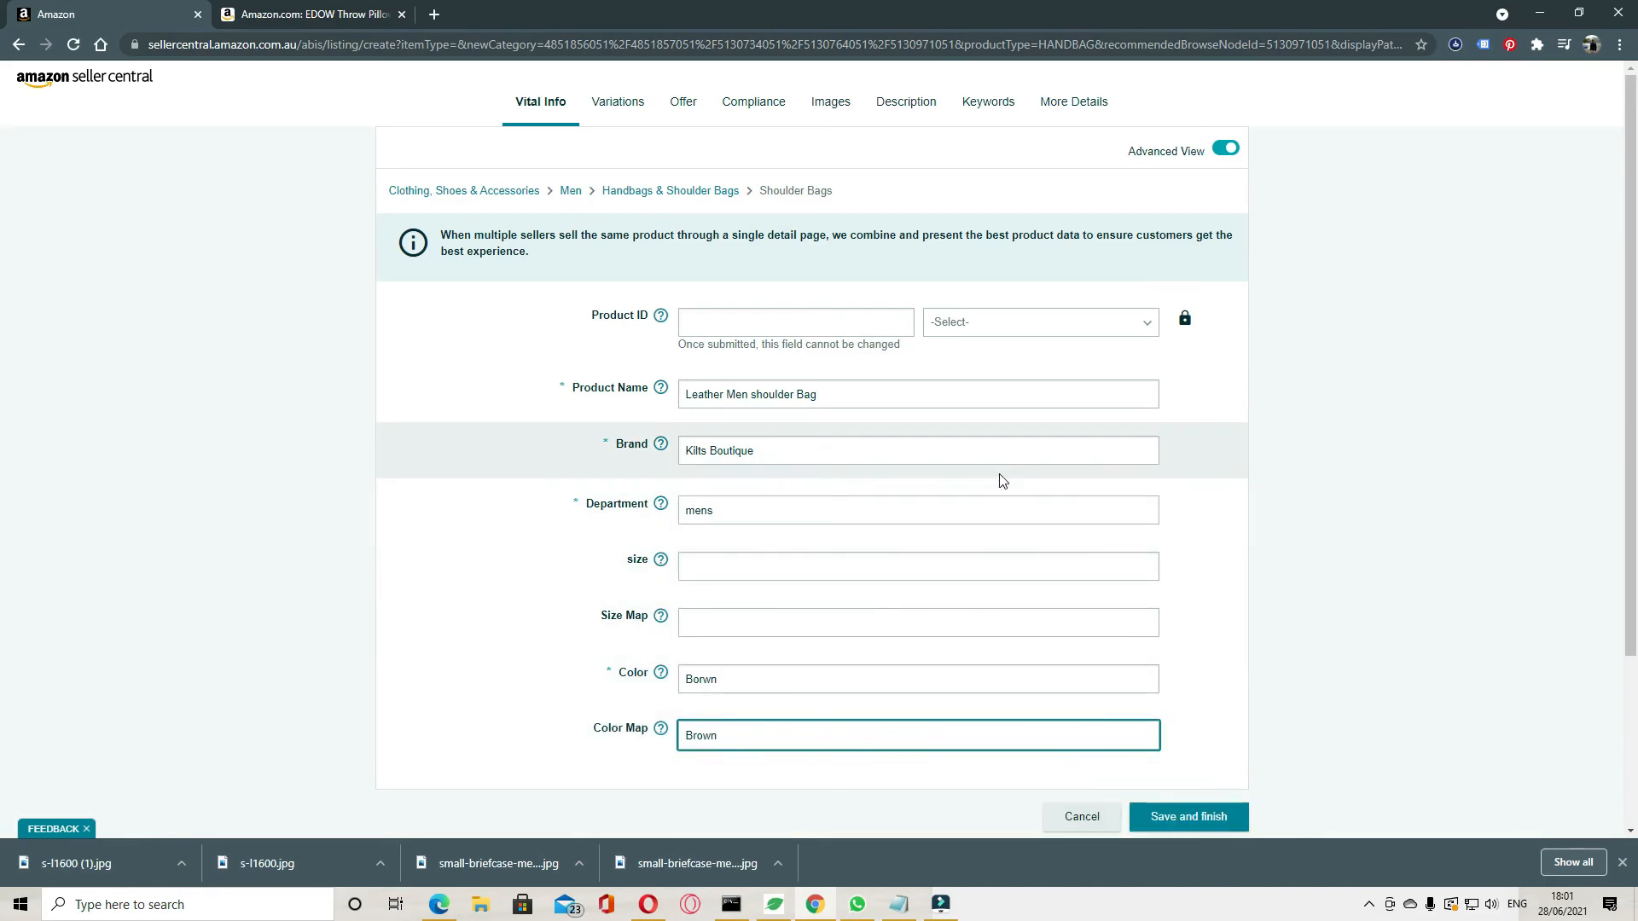
# Review the listing's vital, offer, compliance, image, description and keyword details before submission.
pyautogui.scroll(-3, 1015, 512)
pyautogui.scroll(3, 853, 615)
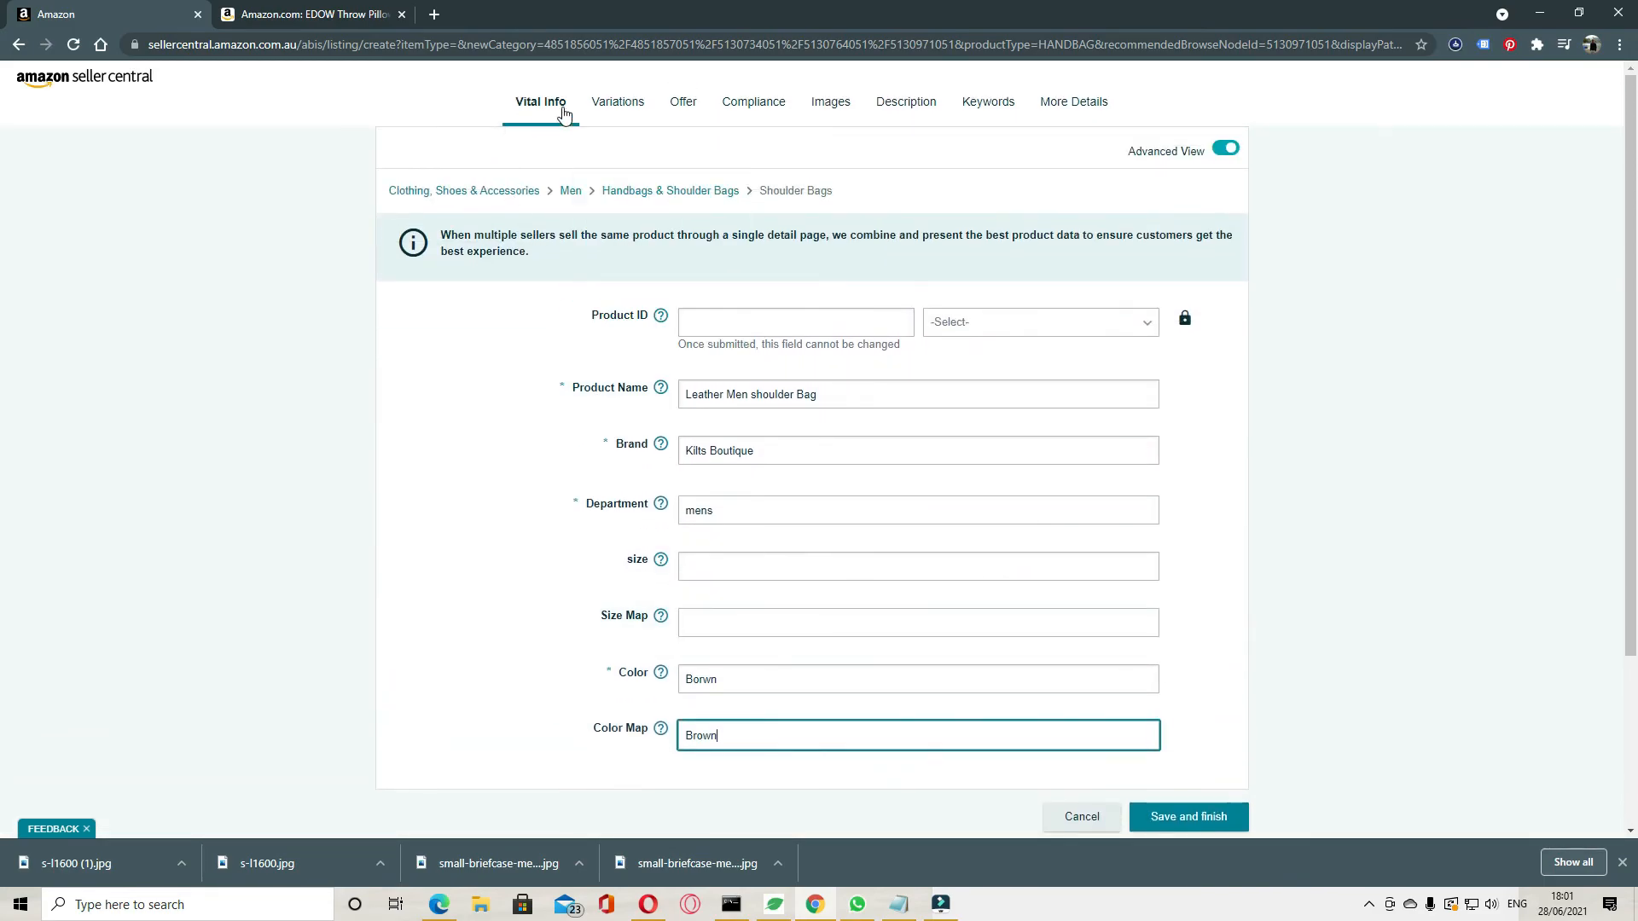
pyautogui.click(616, 104)
pyautogui.click(700, 107)
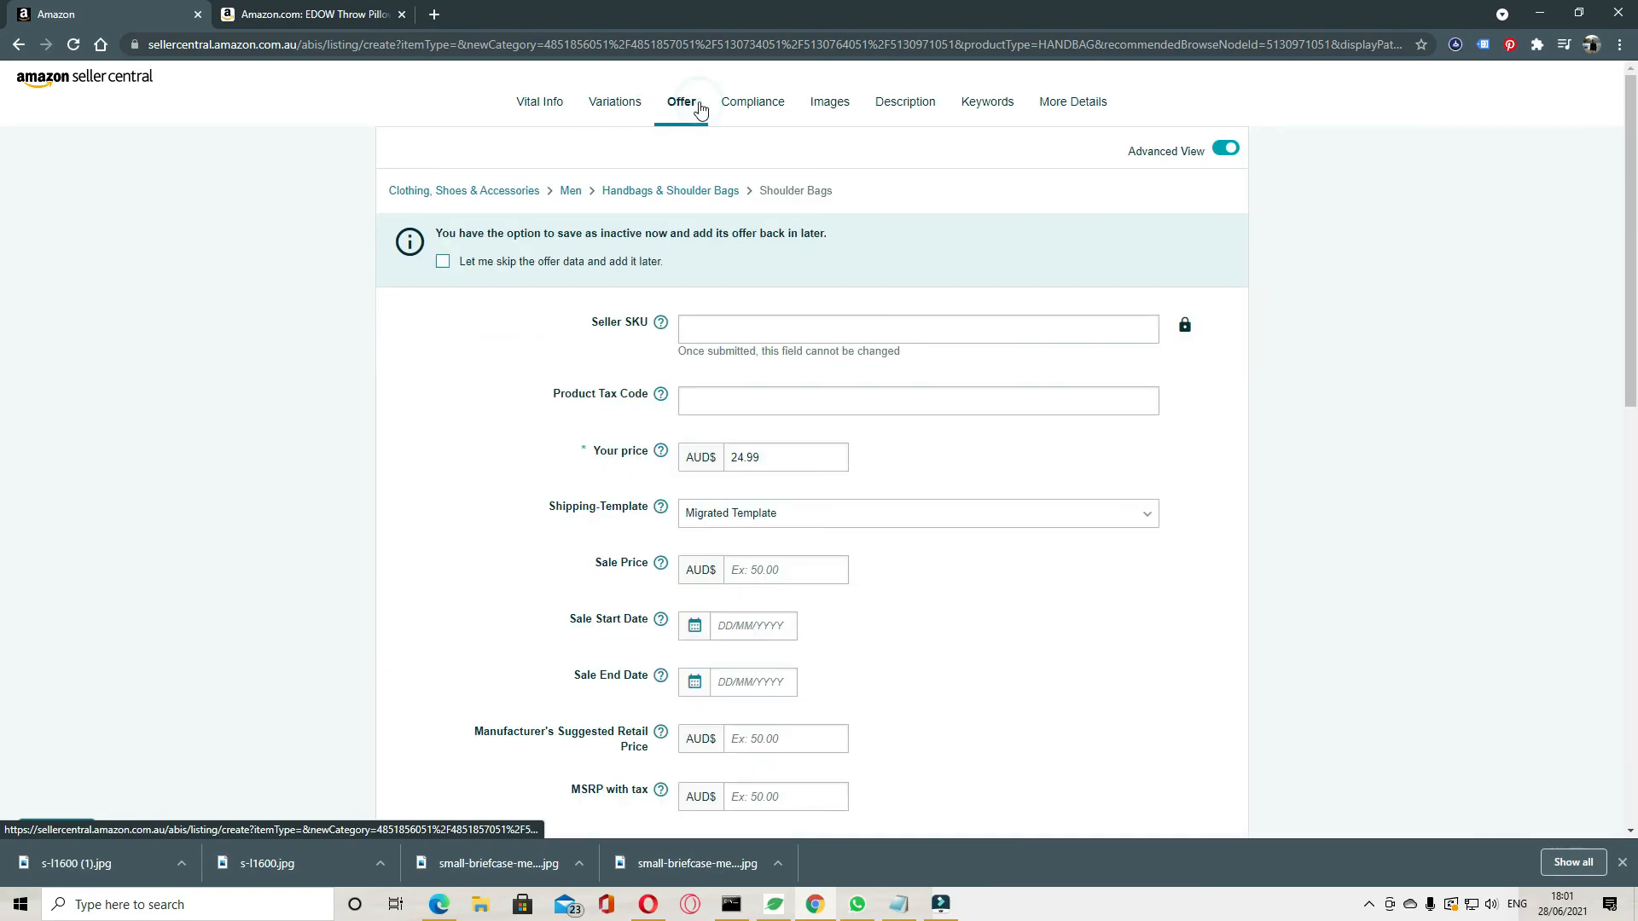
pyautogui.scroll(-1, 824, 472)
pyautogui.scroll(-3, 823, 472)
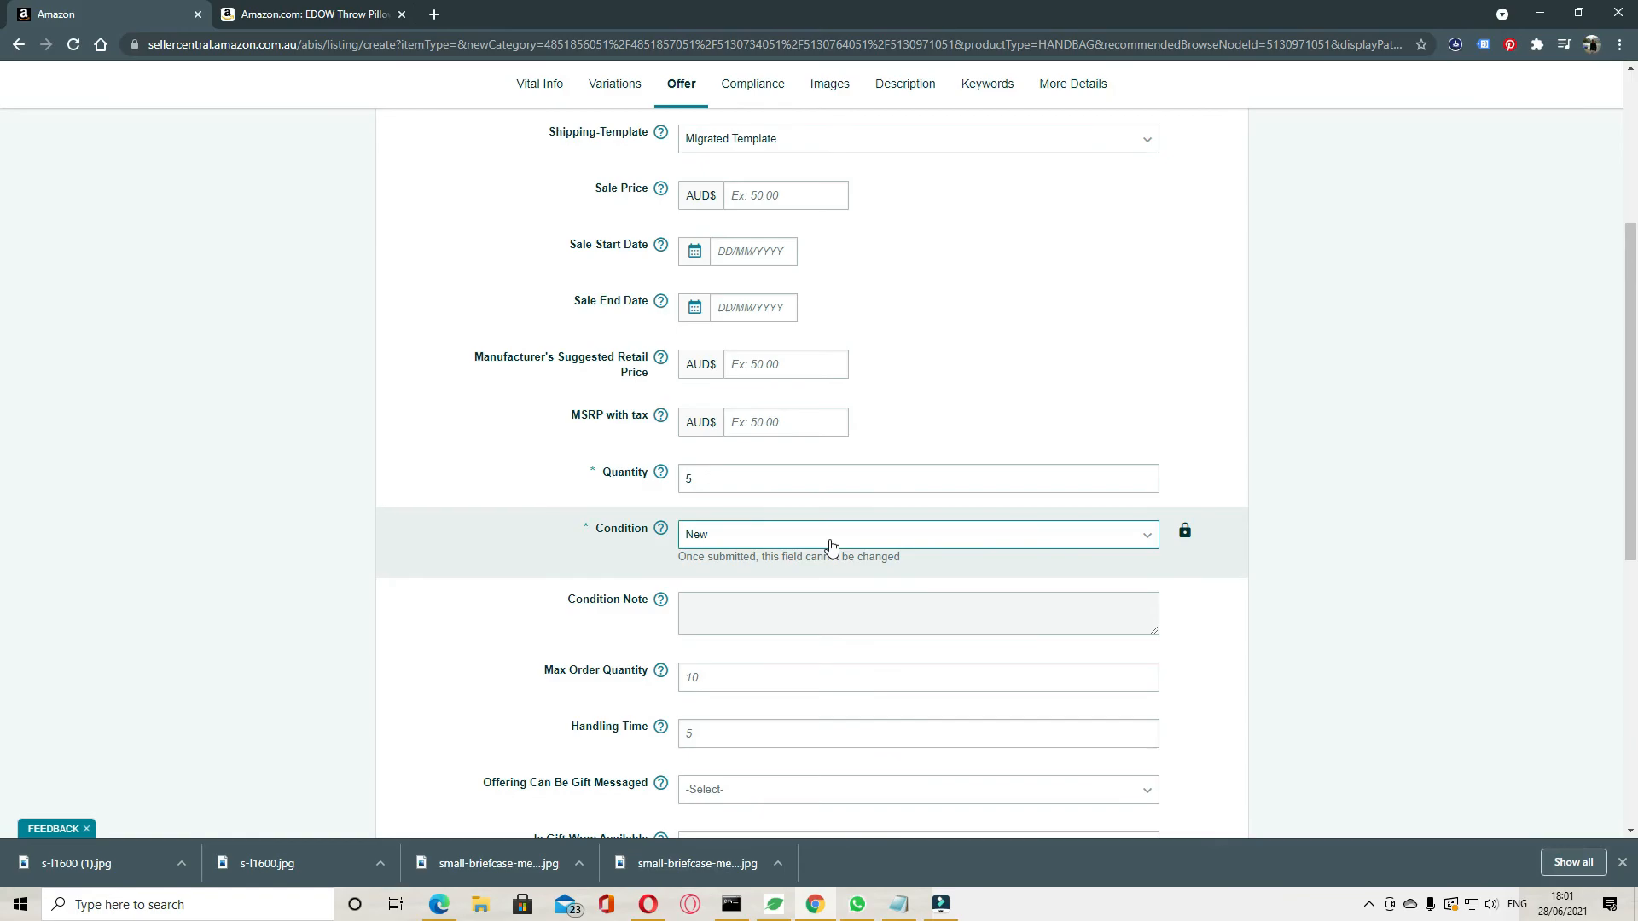
pyautogui.scroll(-6, 830, 549)
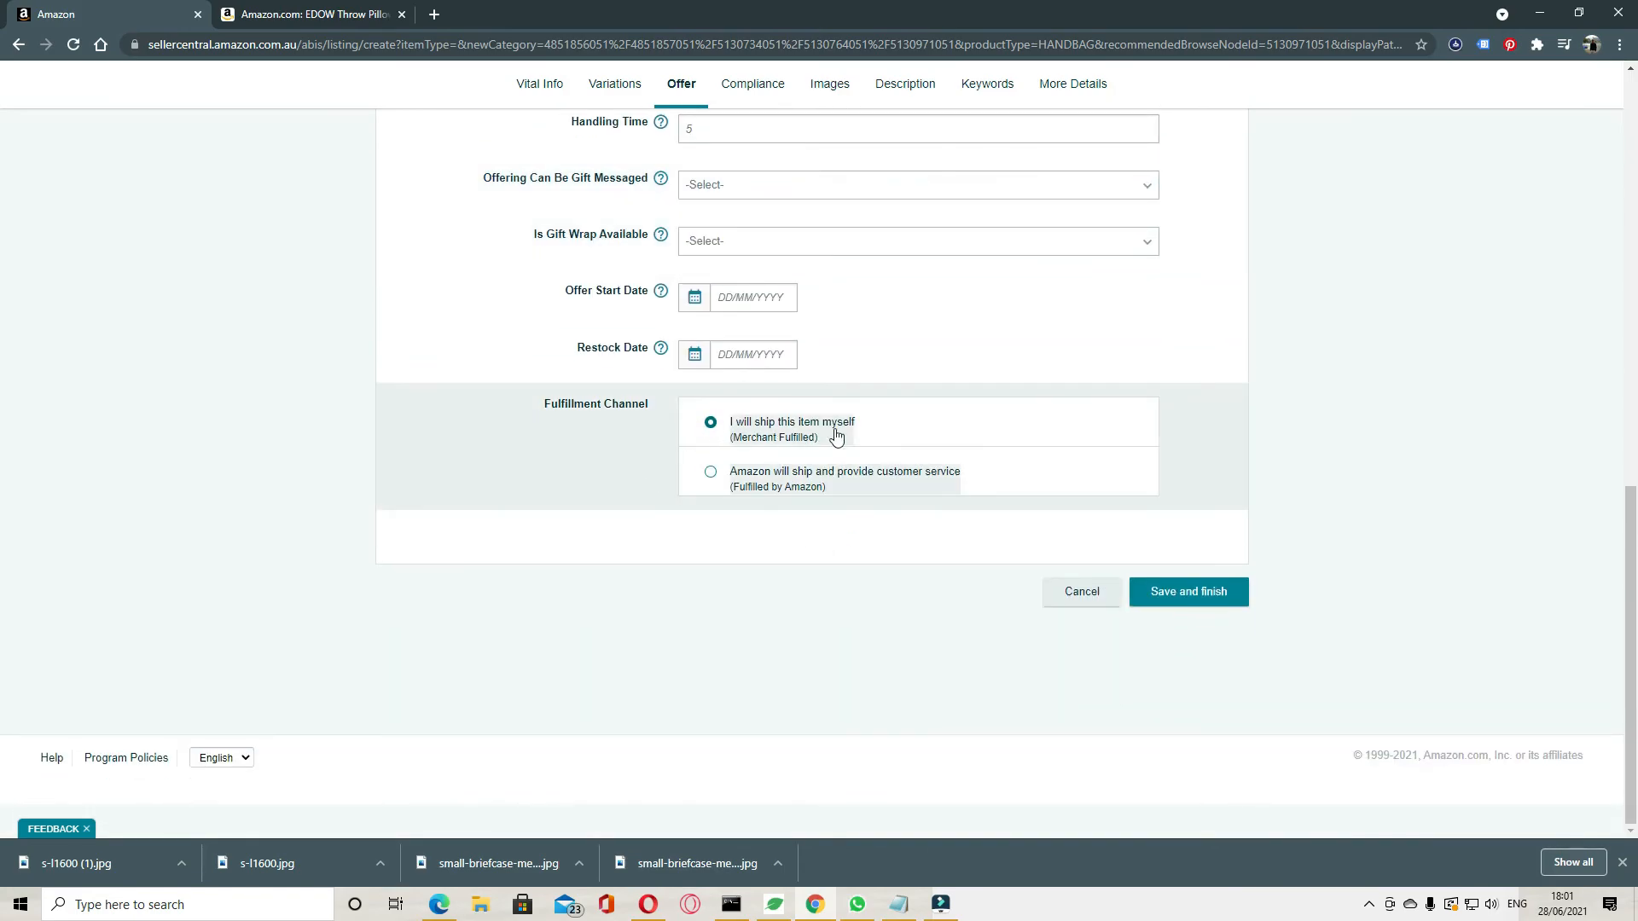
pyautogui.scroll(5, 823, 490)
pyautogui.click(739, 89)
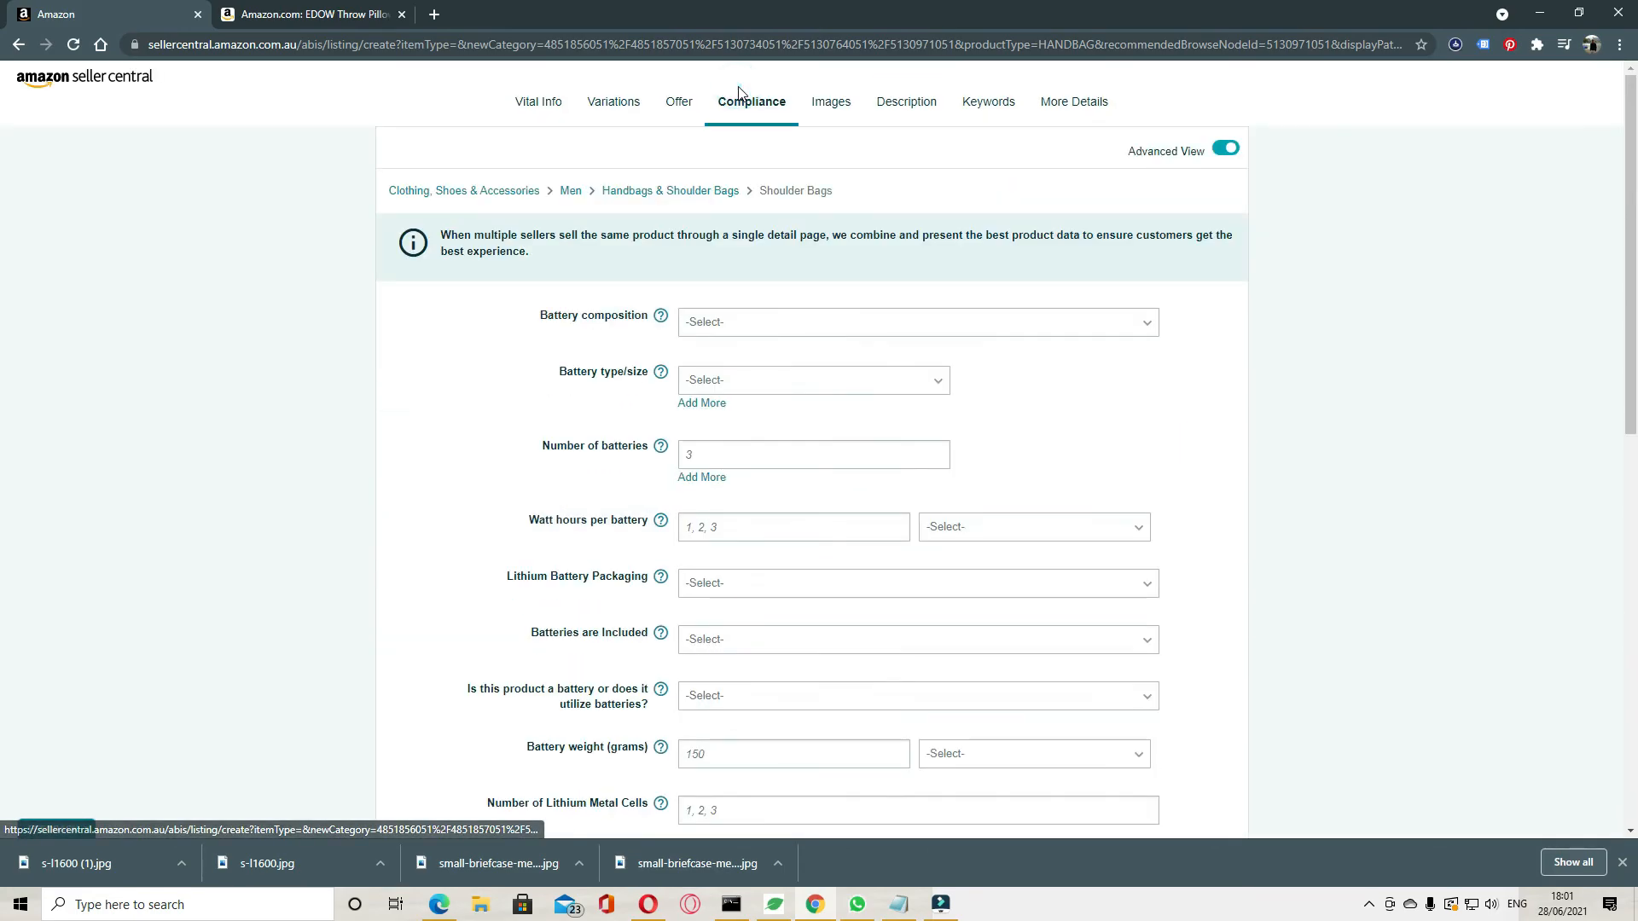
pyautogui.scroll(-7, 960, 453)
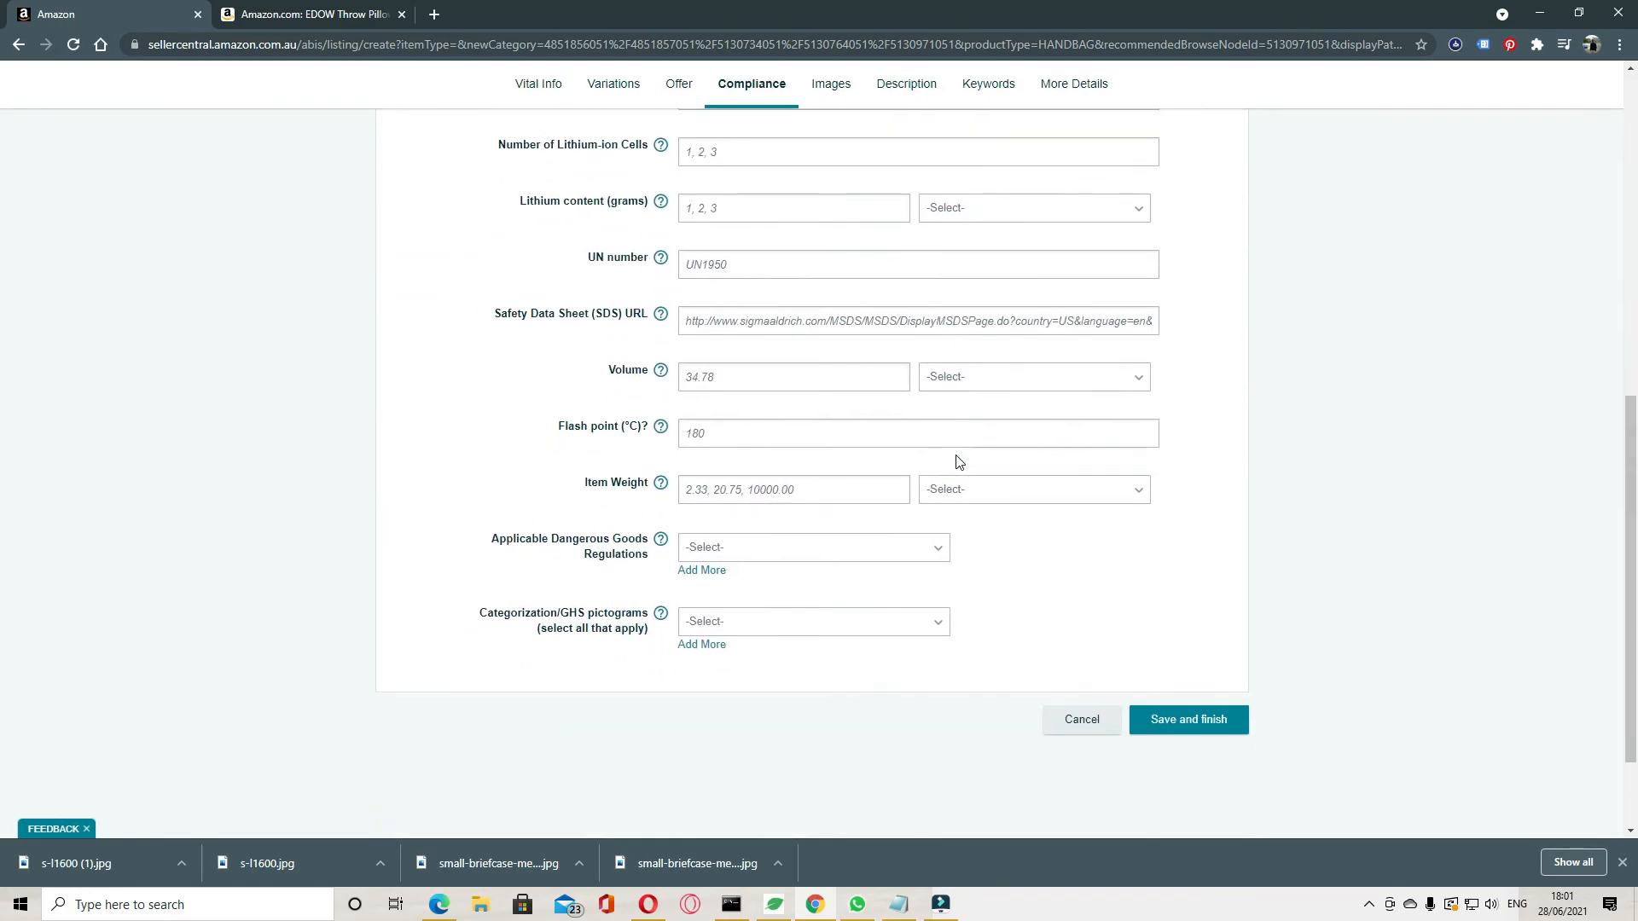
pyautogui.scroll(8, 958, 461)
pyautogui.click(848, 113)
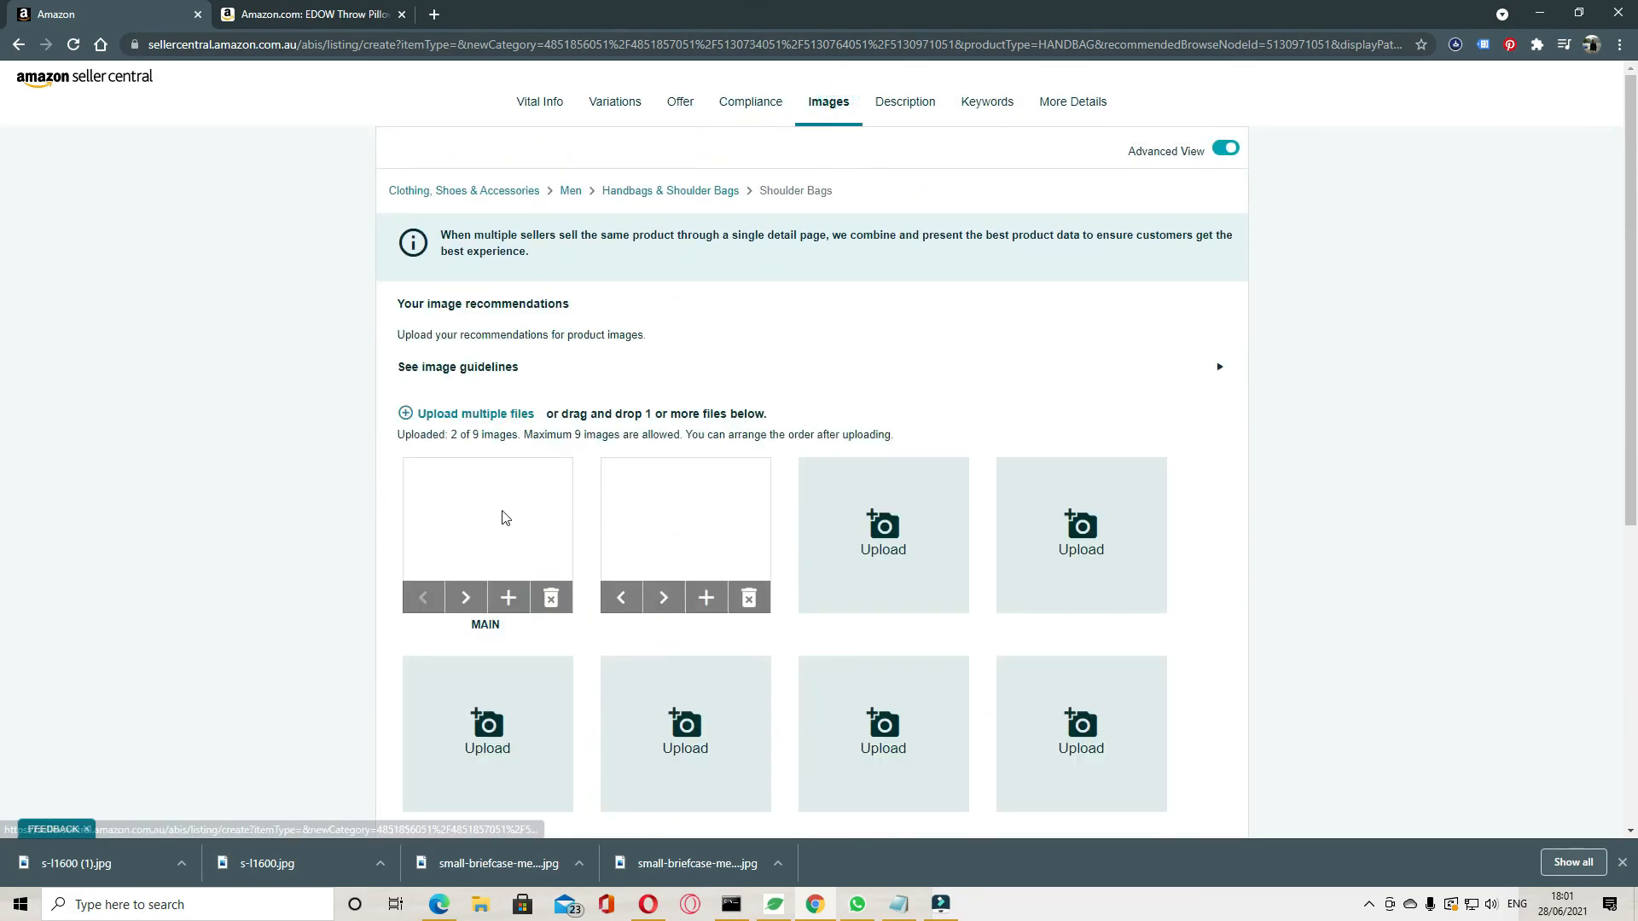
pyautogui.click(905, 102)
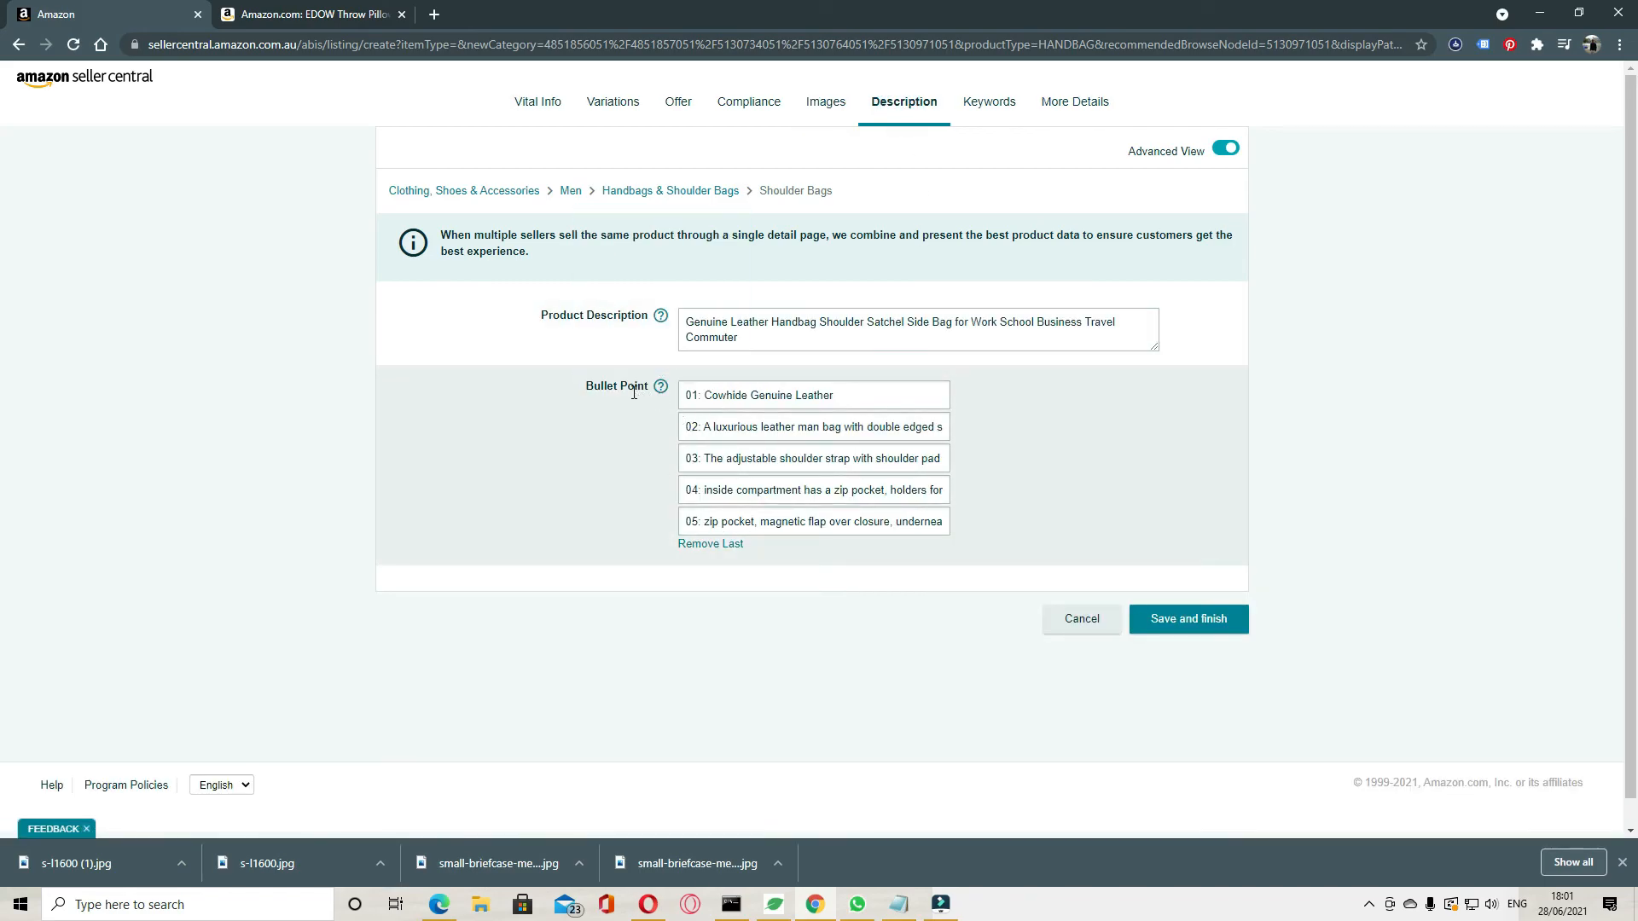
pyautogui.click(987, 102)
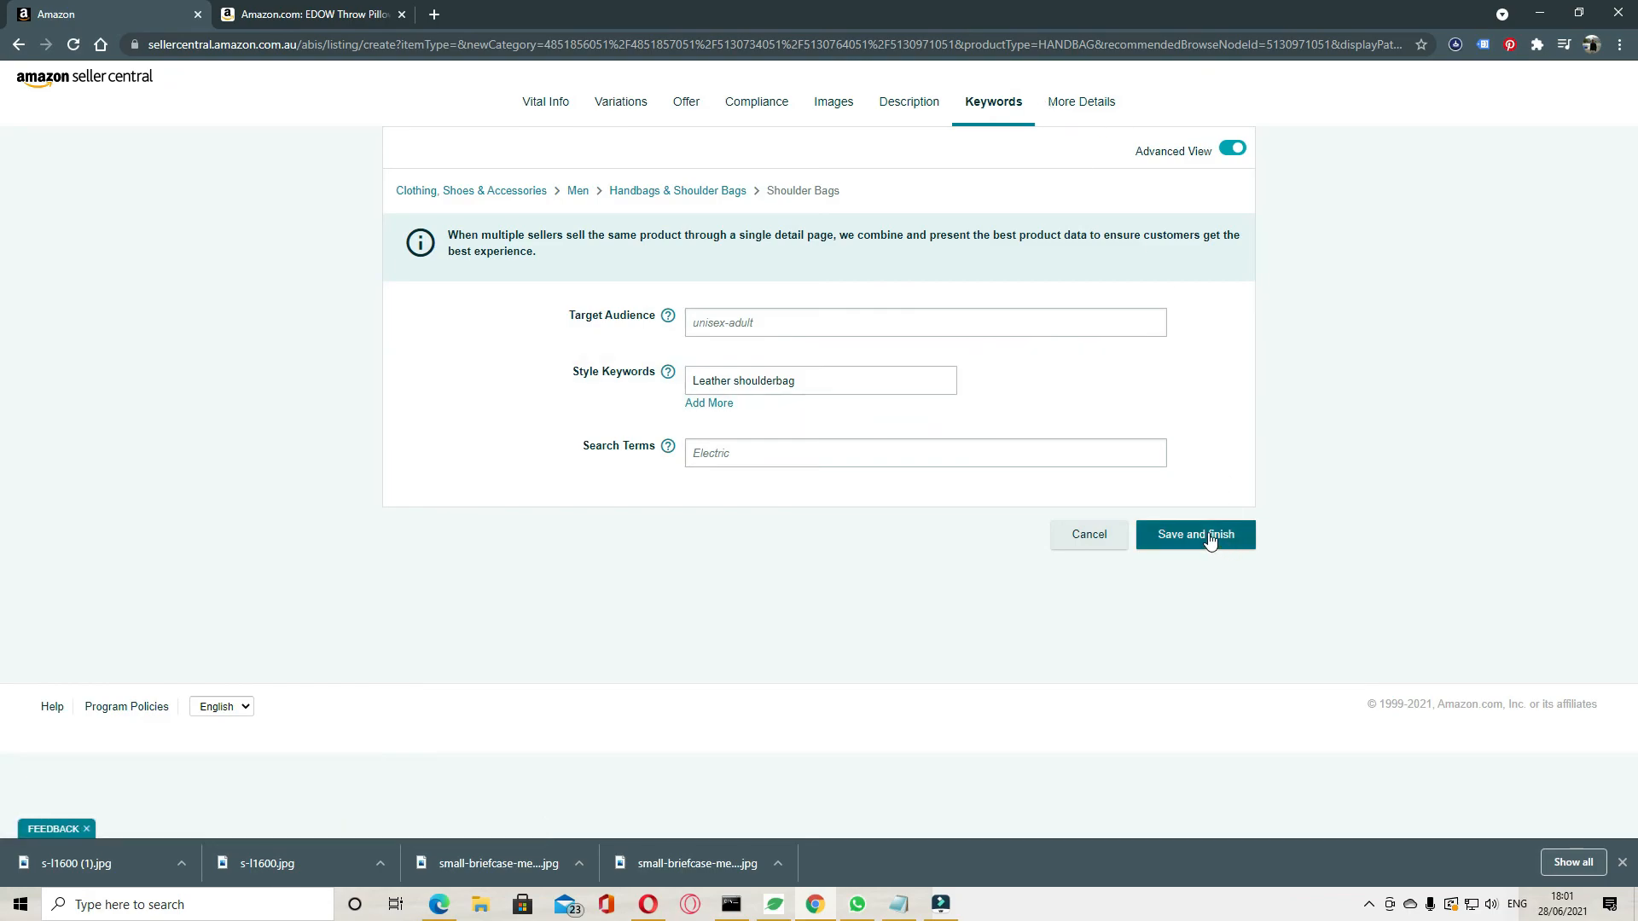